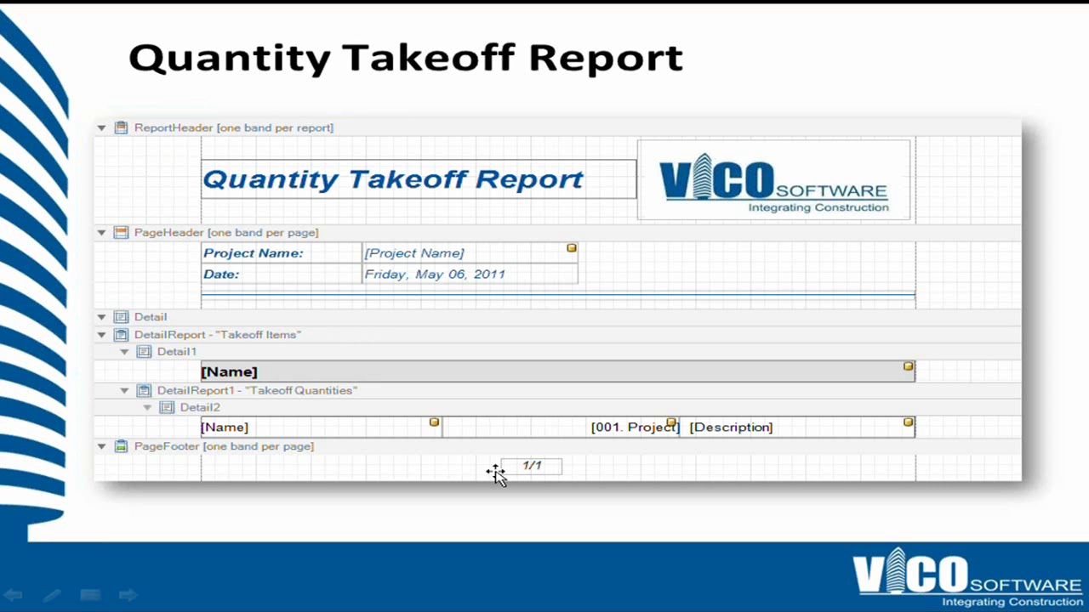
Switch from the slides to Vico Office, open the model takeoff, and inspect the 3D building from another side
key(Escape)
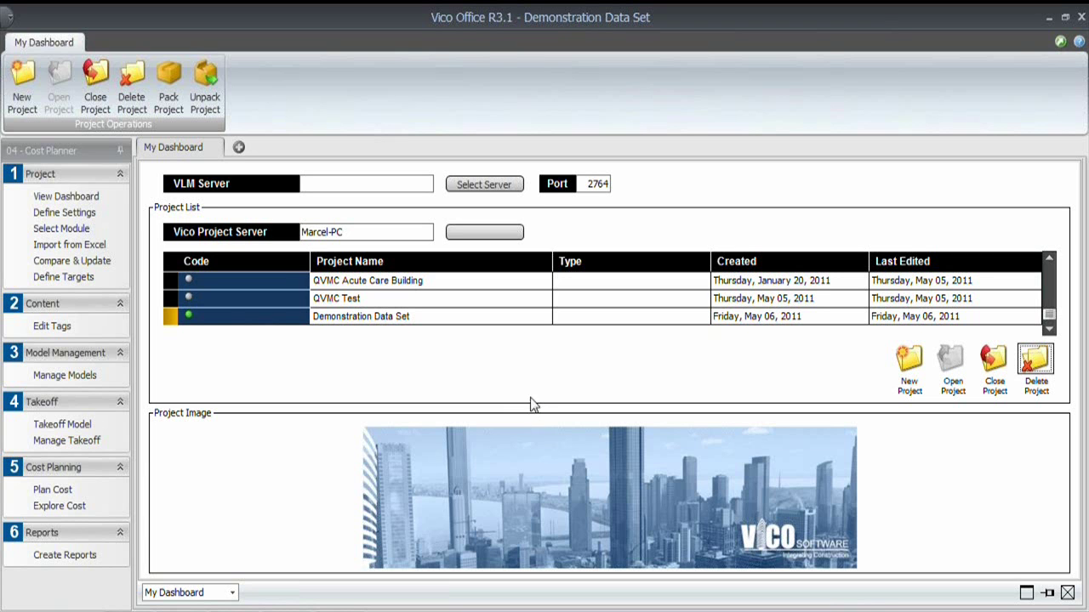
click(82, 423)
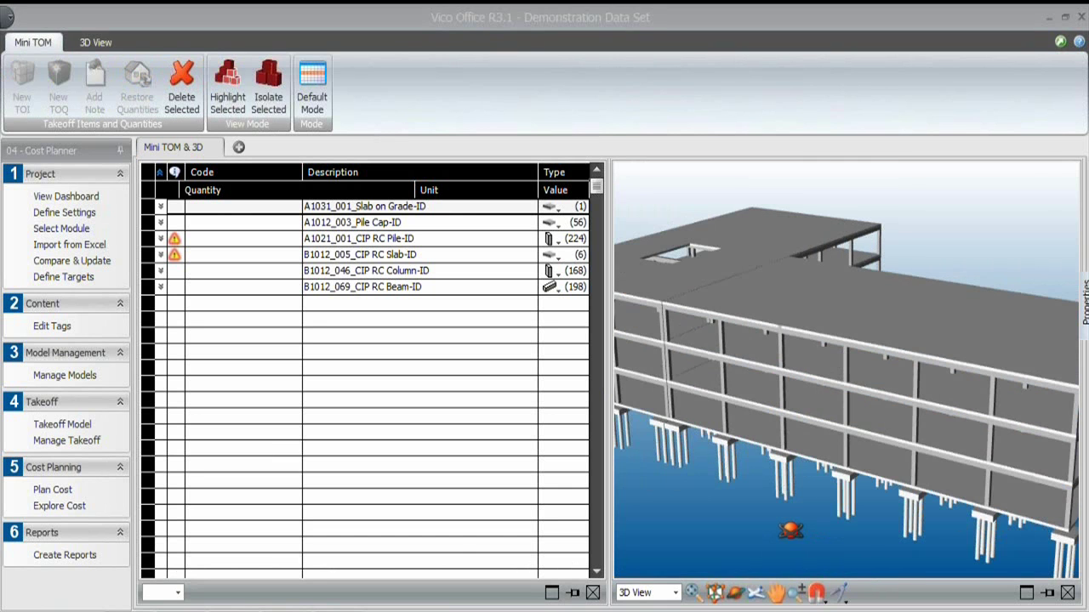
drag(791, 530, 892, 422)
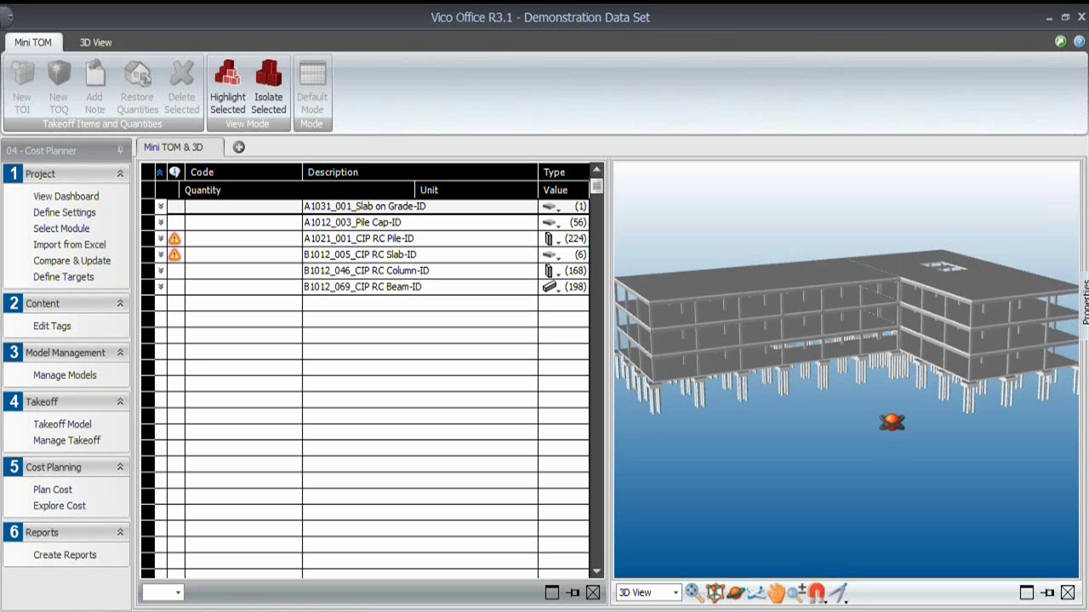
Open report creation and collapse the Cost Reports 04/21 and Webinar Reports 05/08 categories
click(79, 554)
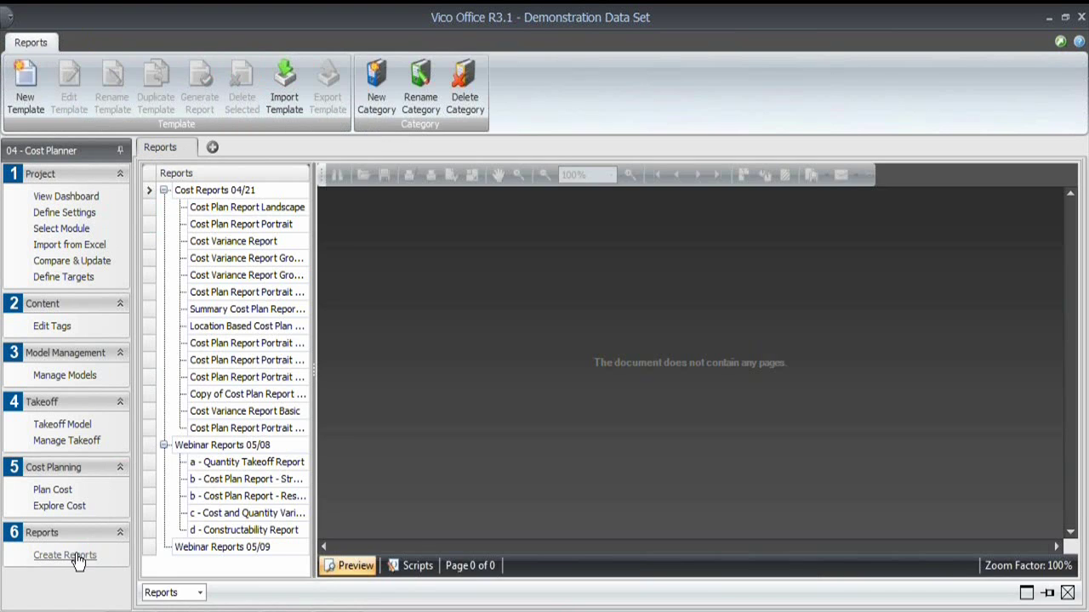
click(163, 189)
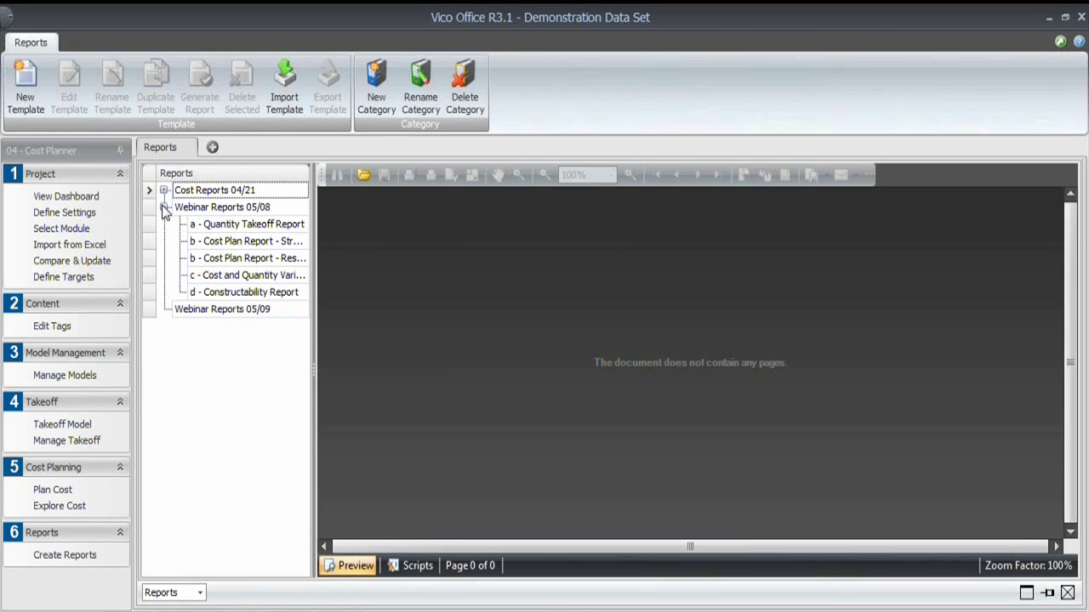
click(164, 206)
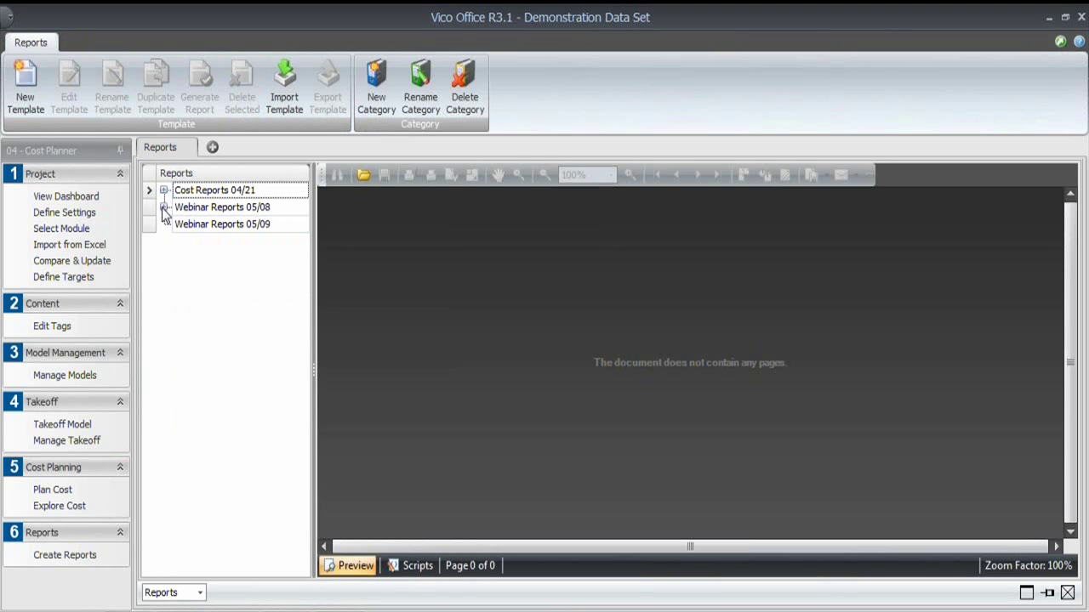
Create a report template named "1 - Quantity Takeoff Report" in the Webinar Reports 05/09 category and open it for editing
click(224, 224)
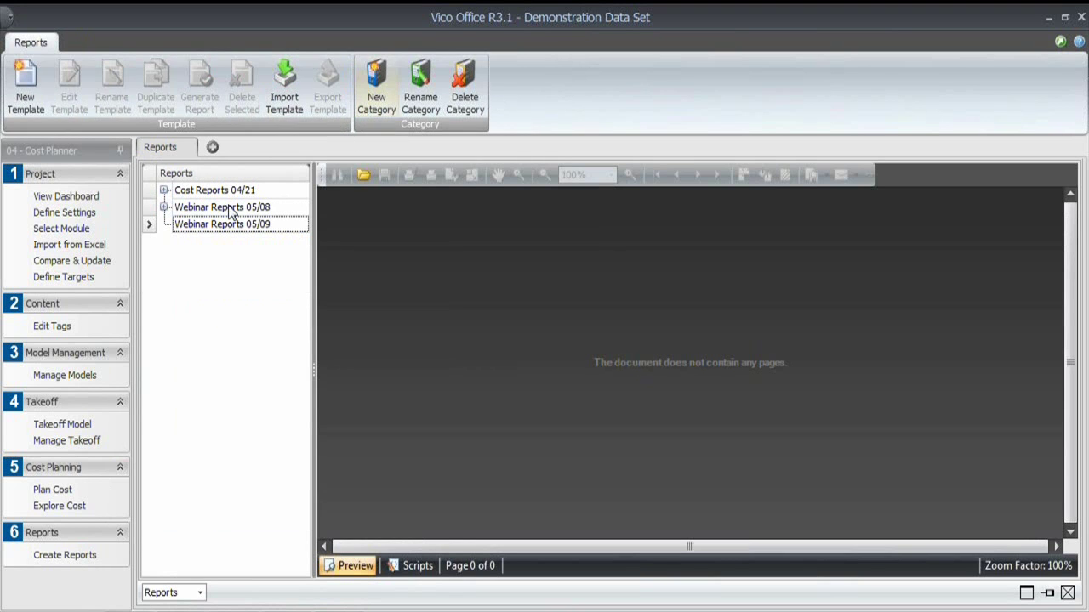
right_click(211, 225)
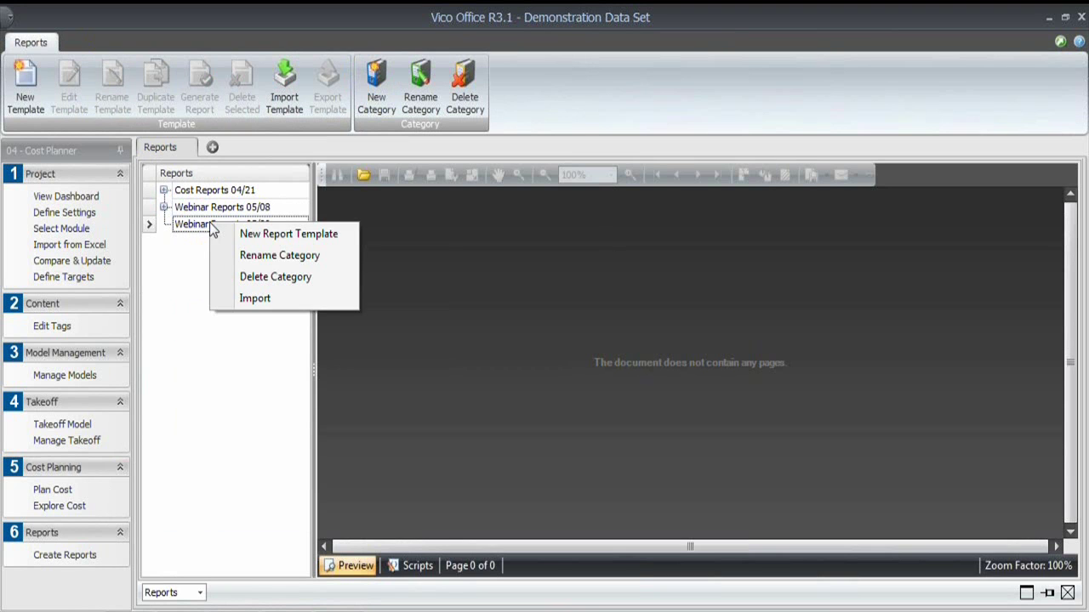
click(255, 238)
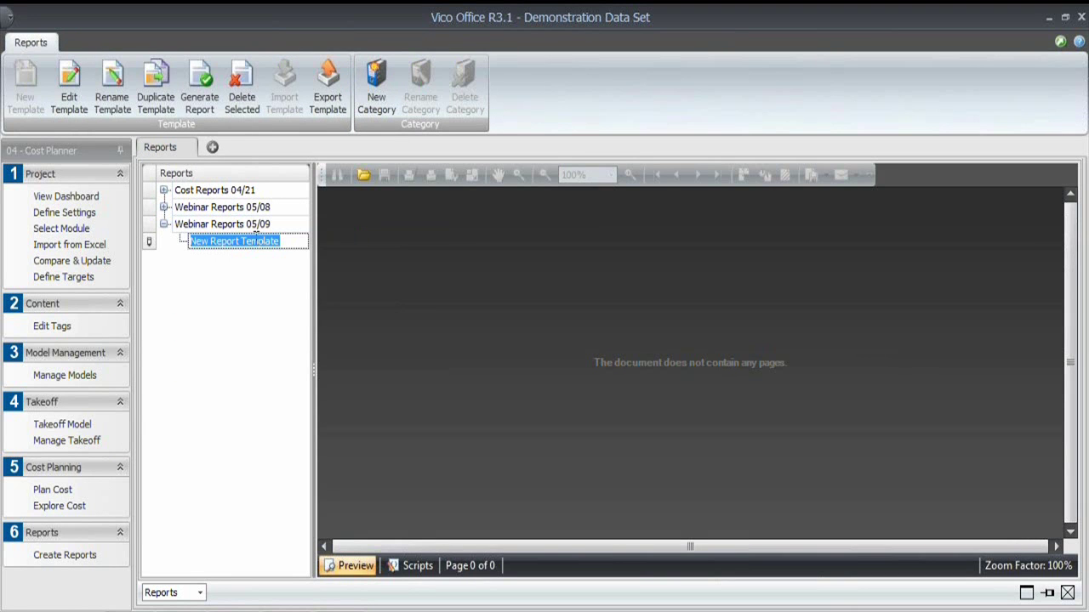
text(1 - Quantity)
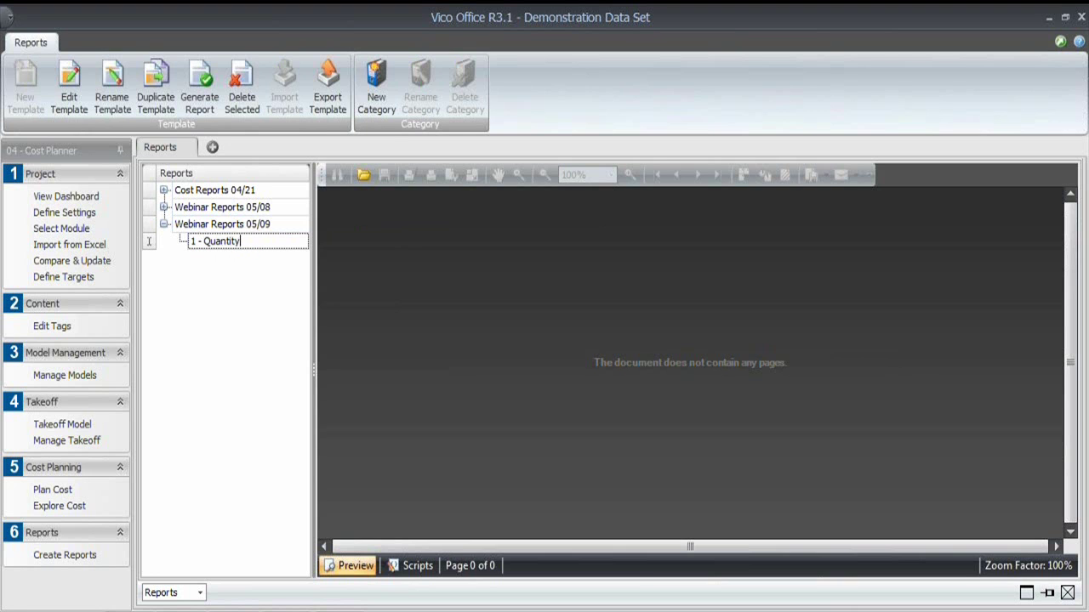
text( Takeoff Report)
right_click(237, 242)
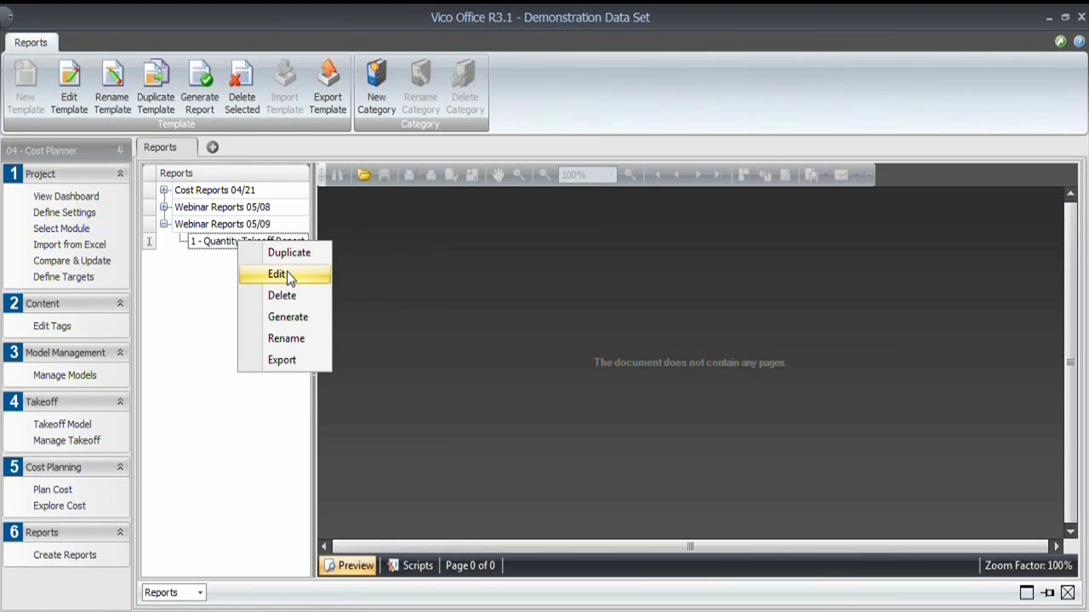
click(277, 274)
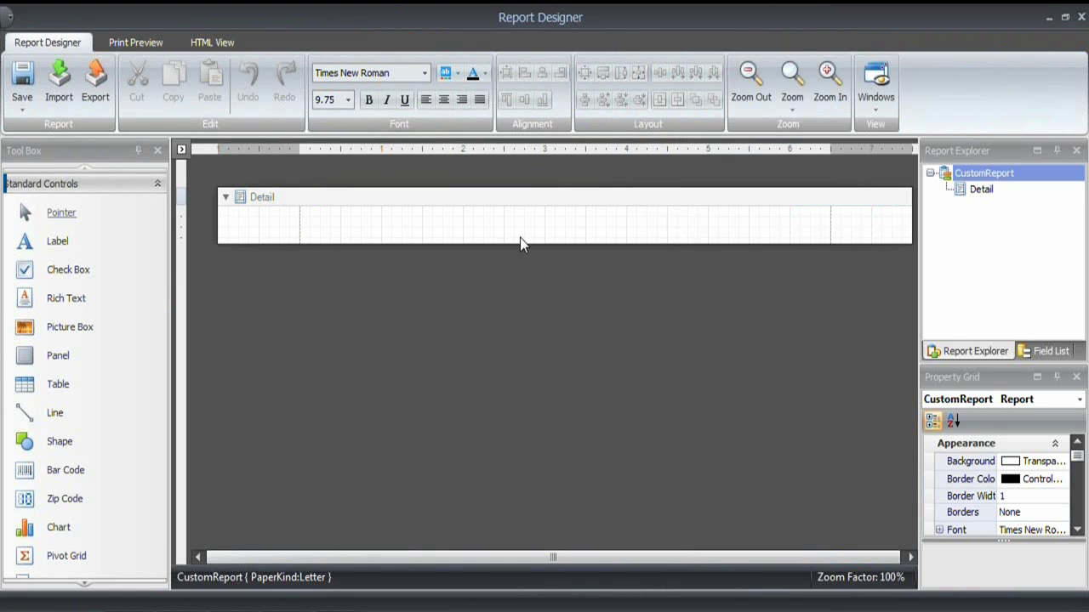
Insert ReportHeader, PageHeader and PageFooter bands into the blank report
right_click(522, 240)
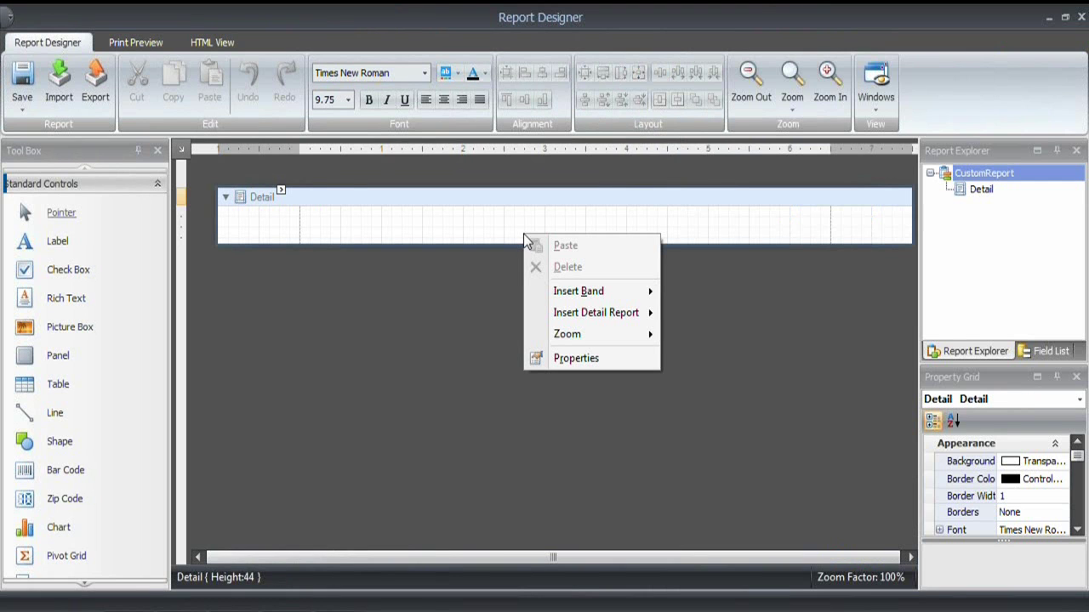
mouse_move(582, 291)
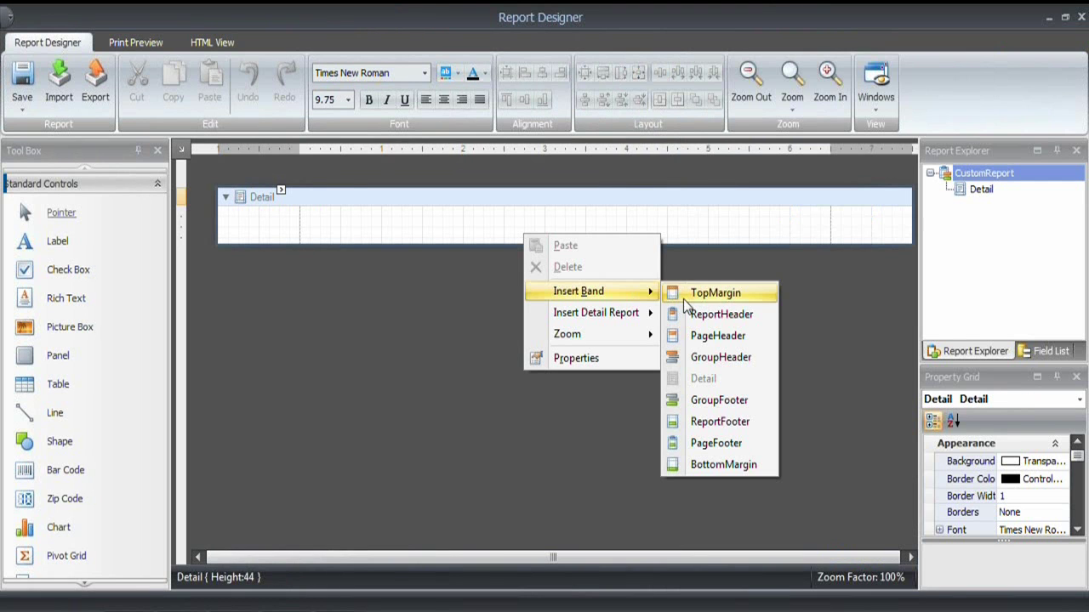
click(715, 315)
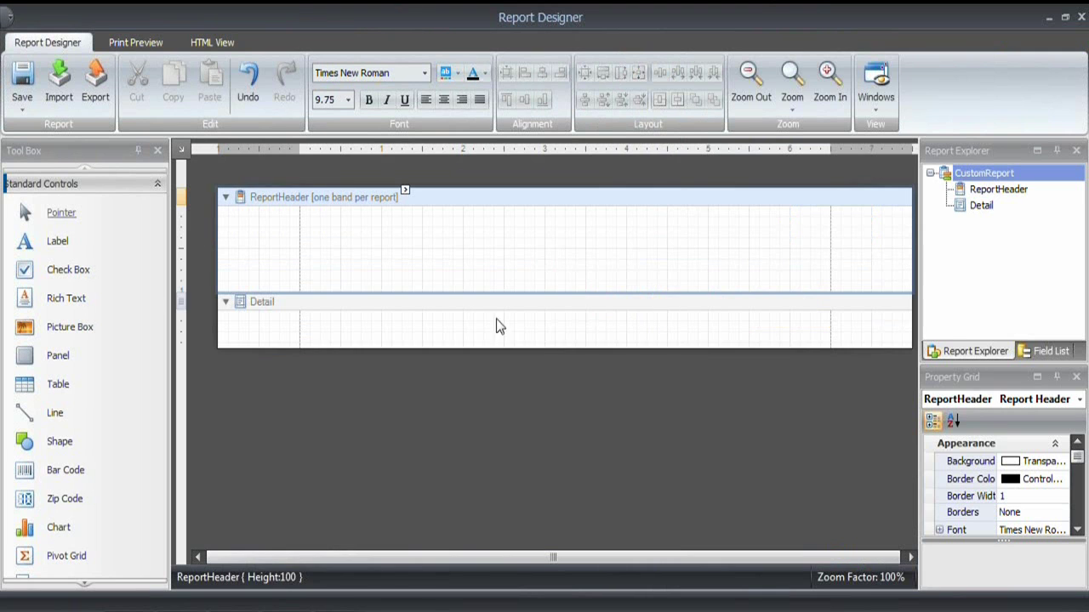
right_click(454, 244)
mouse_move(536, 304)
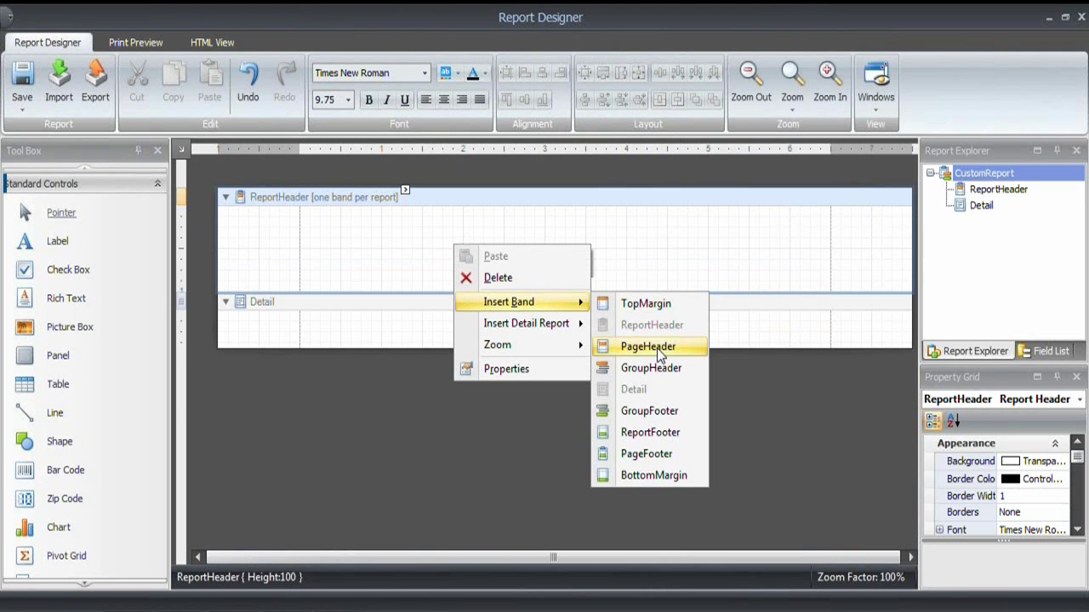
click(657, 347)
right_click(510, 264)
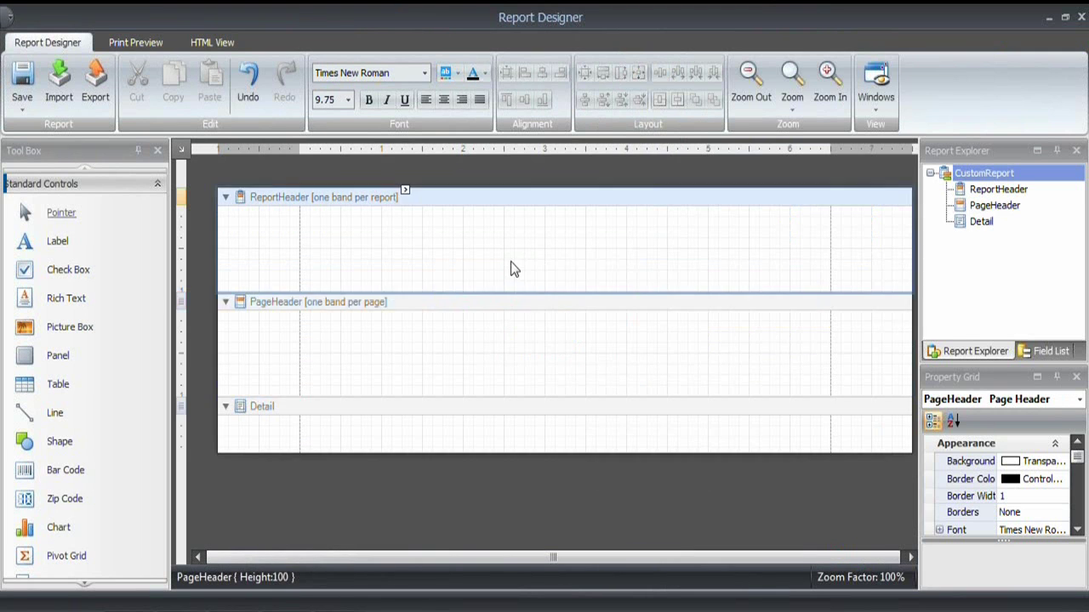
mouse_move(627, 319)
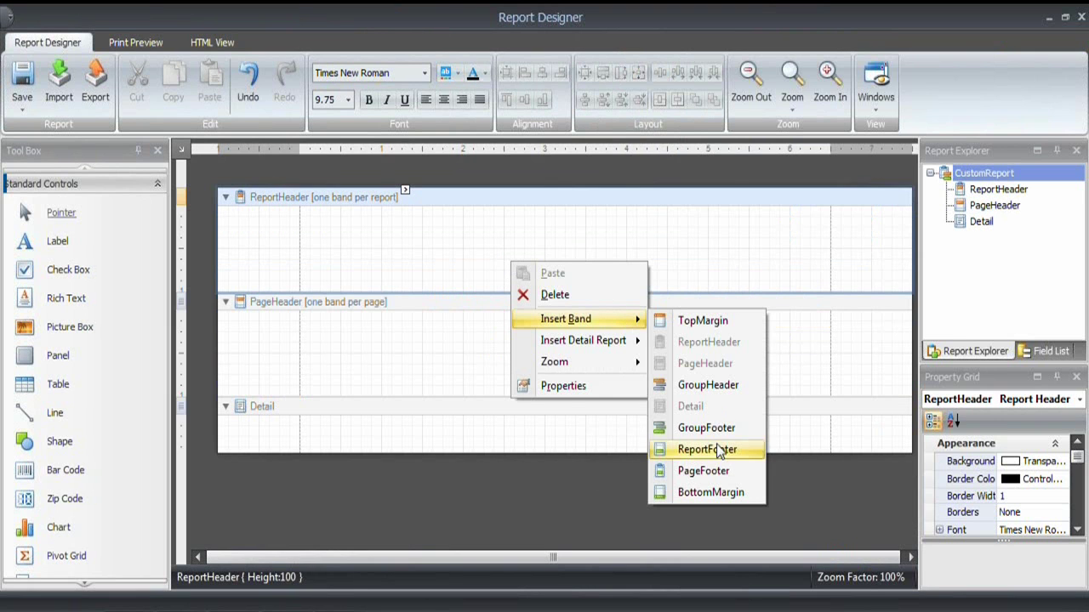
click(717, 473)
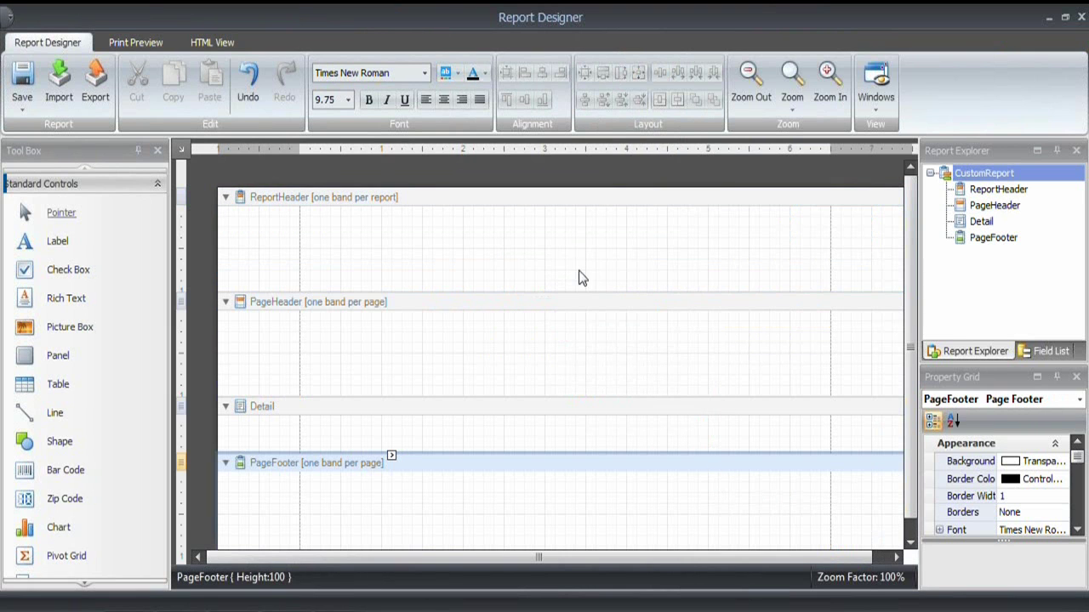
Insert a detail report bound to "Takeoff Items" into the report
right_click(561, 241)
mouse_move(651, 323)
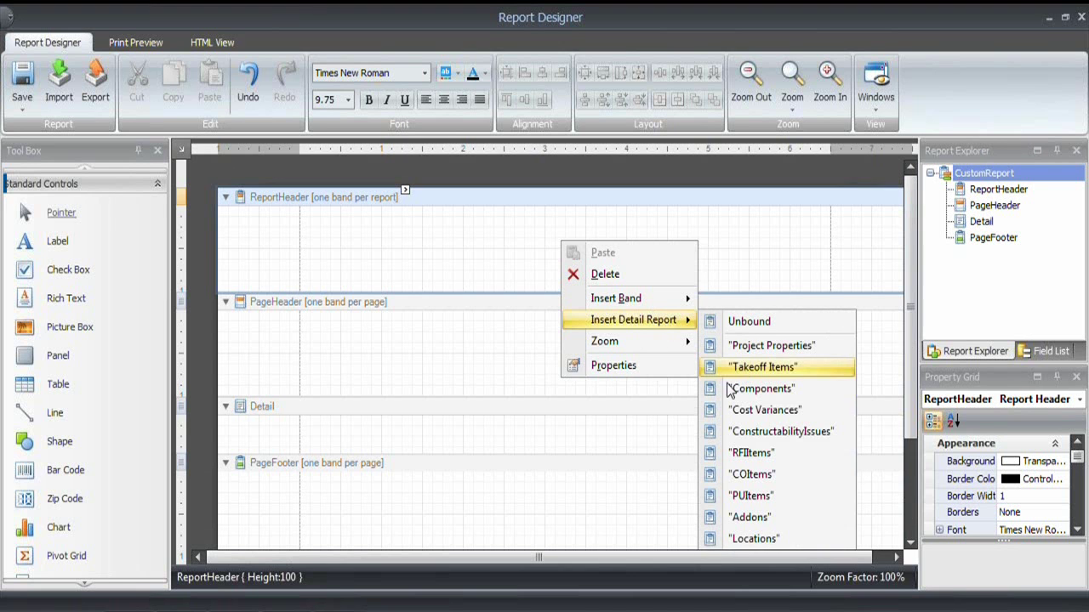
click(753, 367)
Insert a nested "Takeoff Quantities" detail report under the Detail1 band of the Takeoff Items report
scroll(915, 374, down, 2)
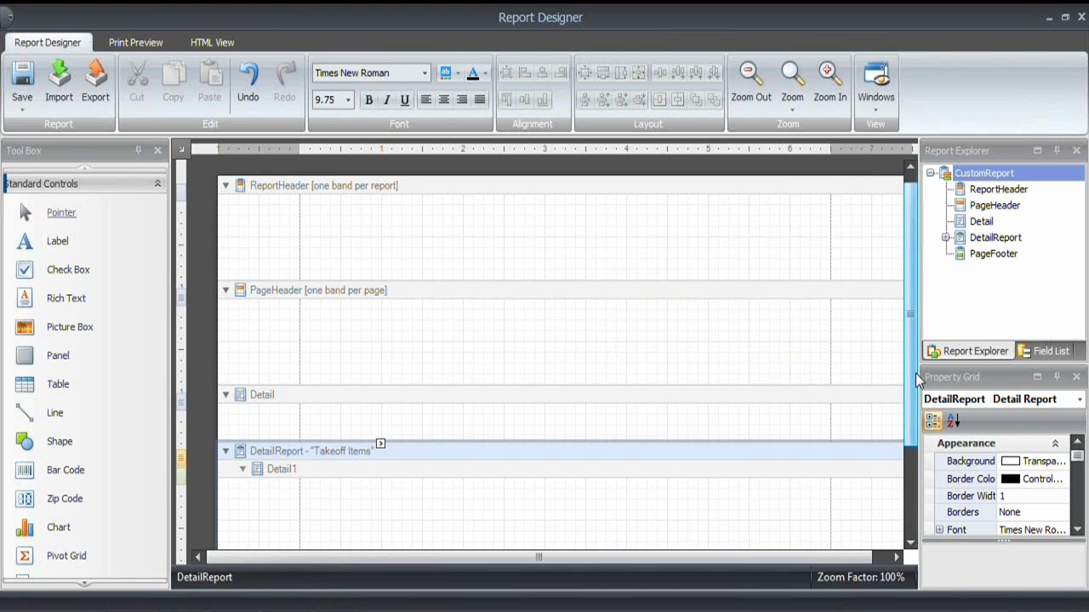
scroll(915, 380, down, 3)
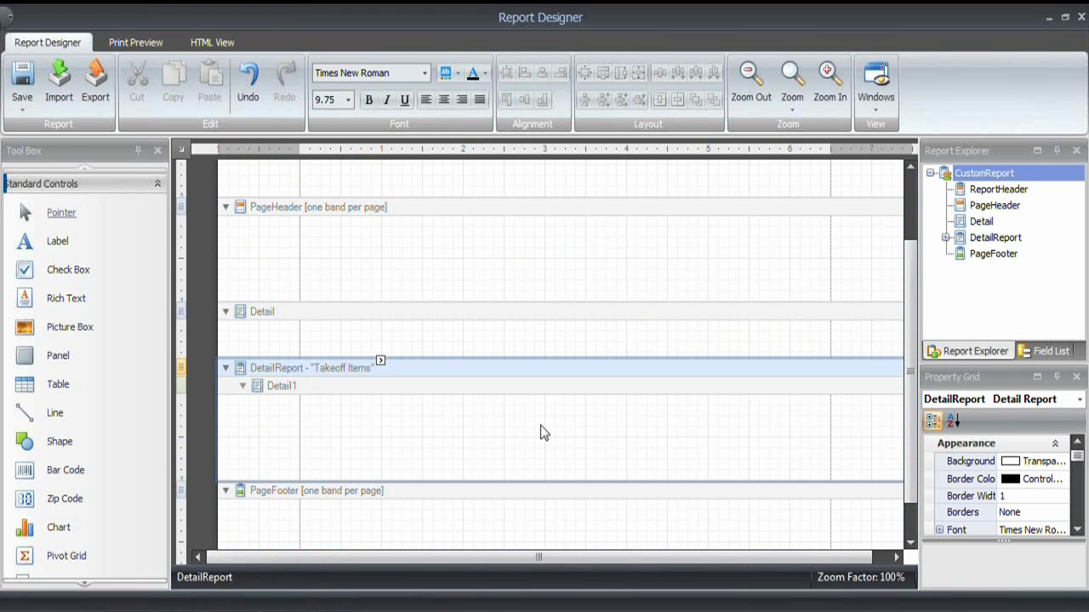
click(364, 425)
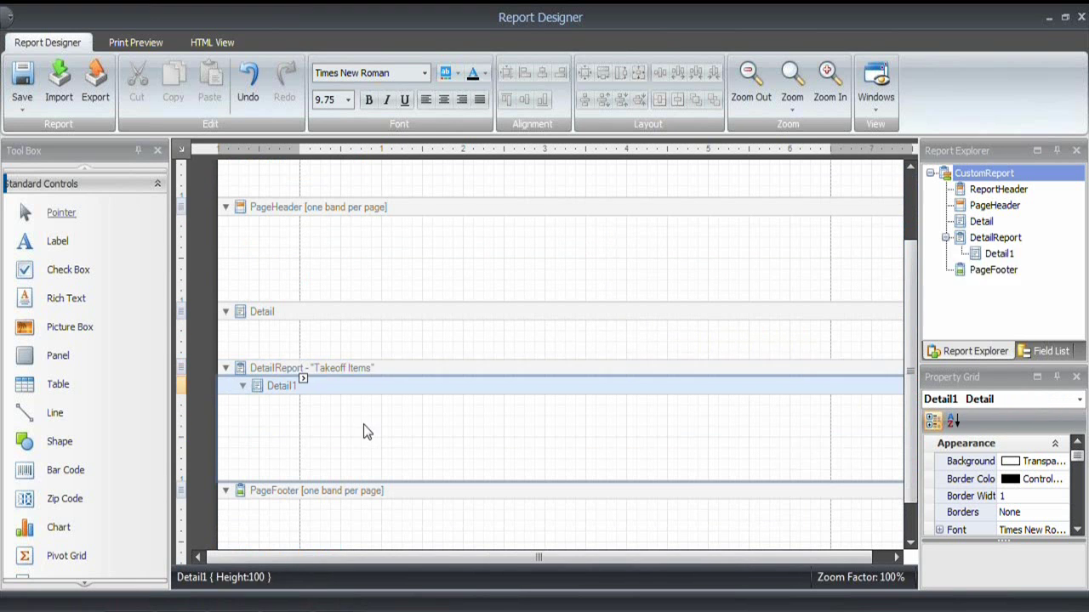
right_click(363, 425)
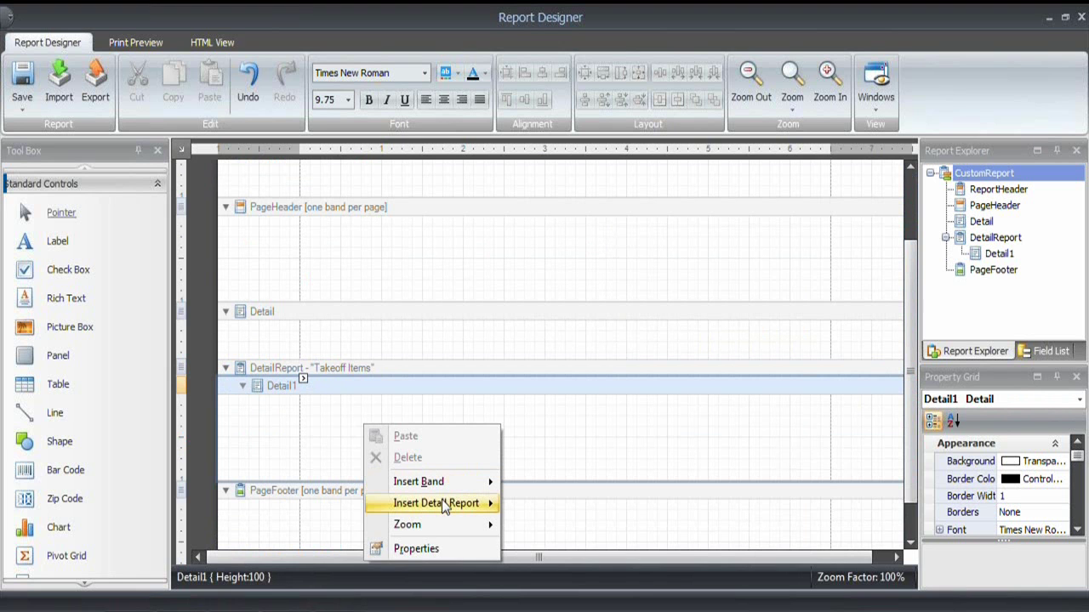
mouse_move(442, 503)
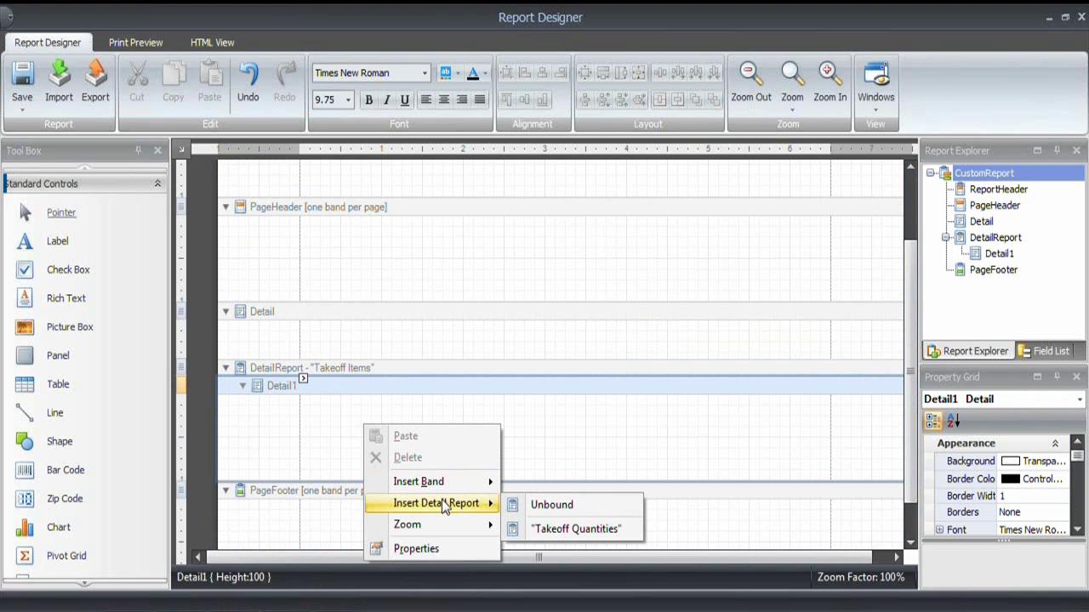
click(593, 529)
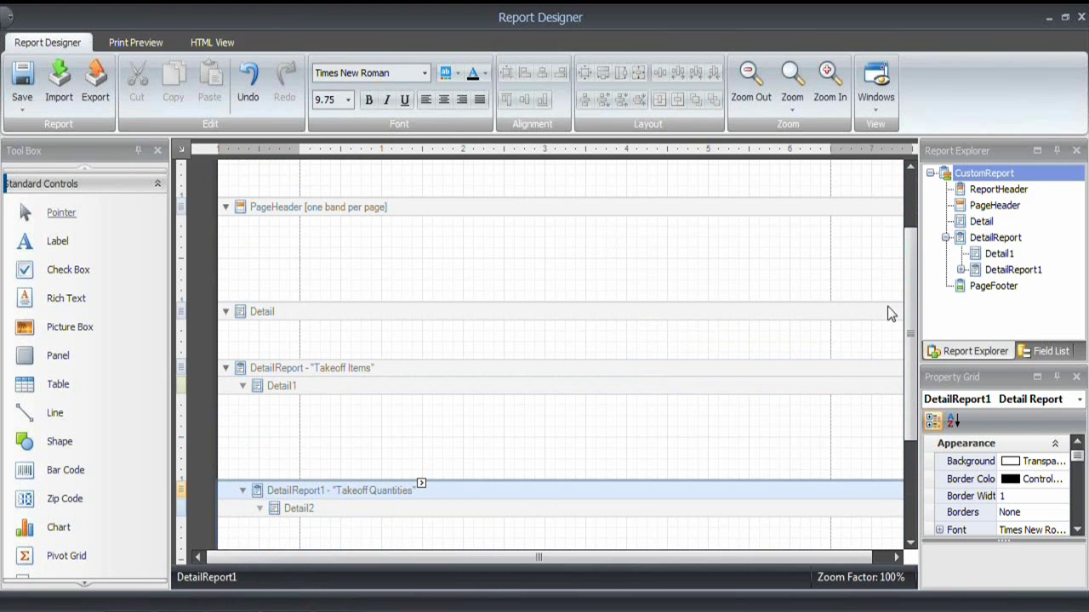
Add a label of about 362 by 67 in the ReportHeader band with the text "Quantity Takeoff Report"
click(750, 77)
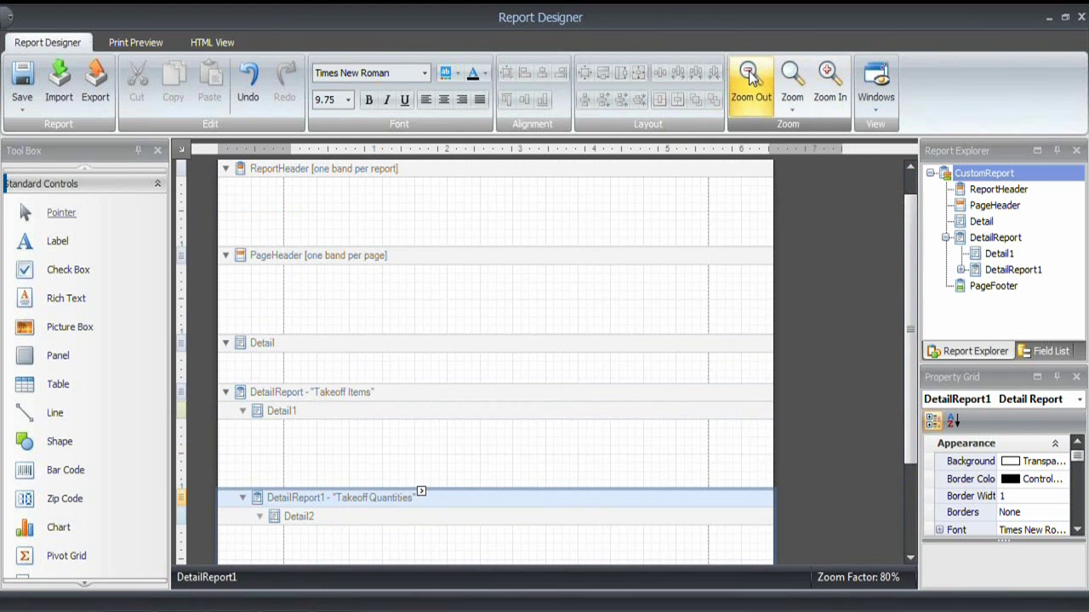
click(750, 76)
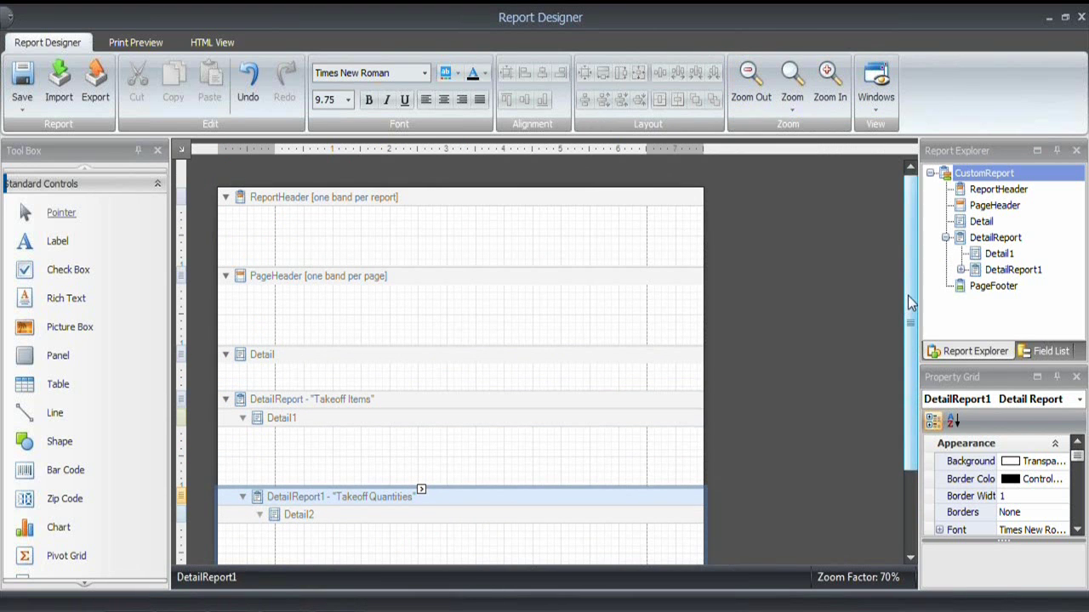
drag(910, 307, 887, 278)
click(435, 226)
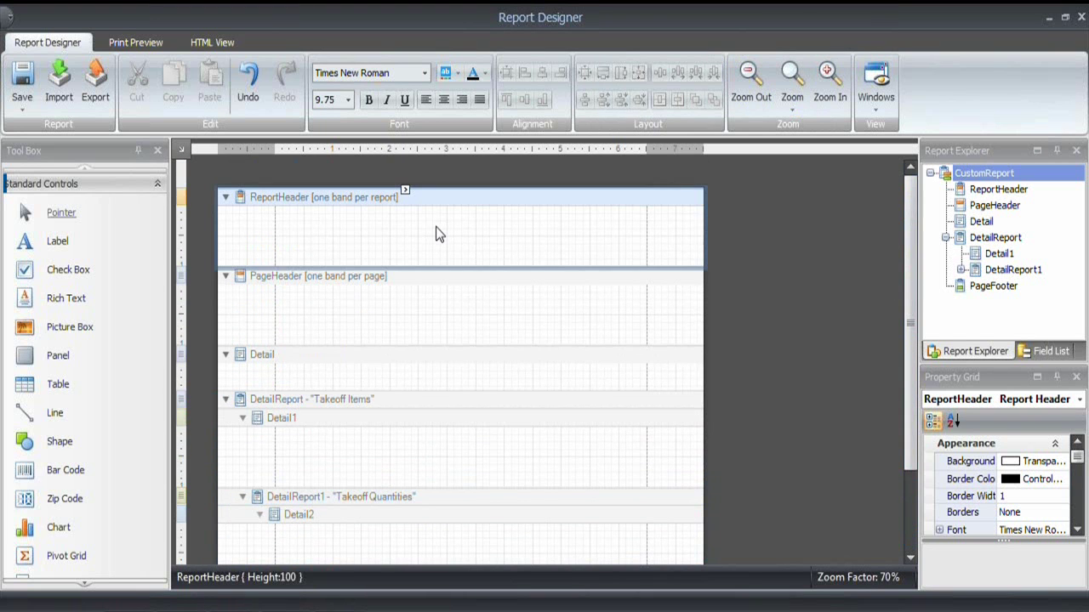
click(57, 242)
drag(281, 214, 481, 250)
double_click(379, 239)
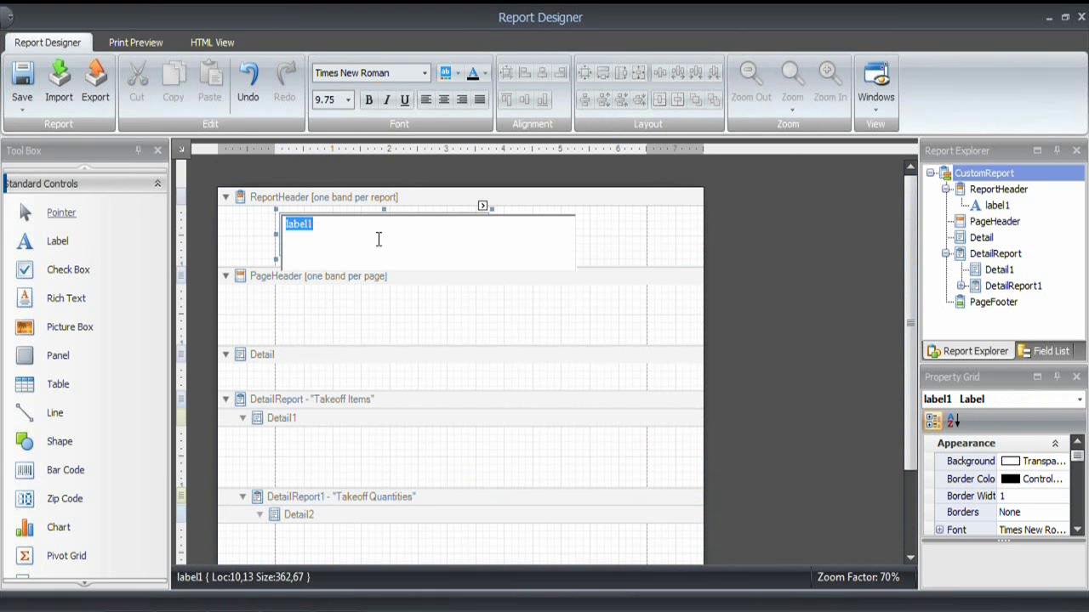
text(Quantity Takeoff Report)
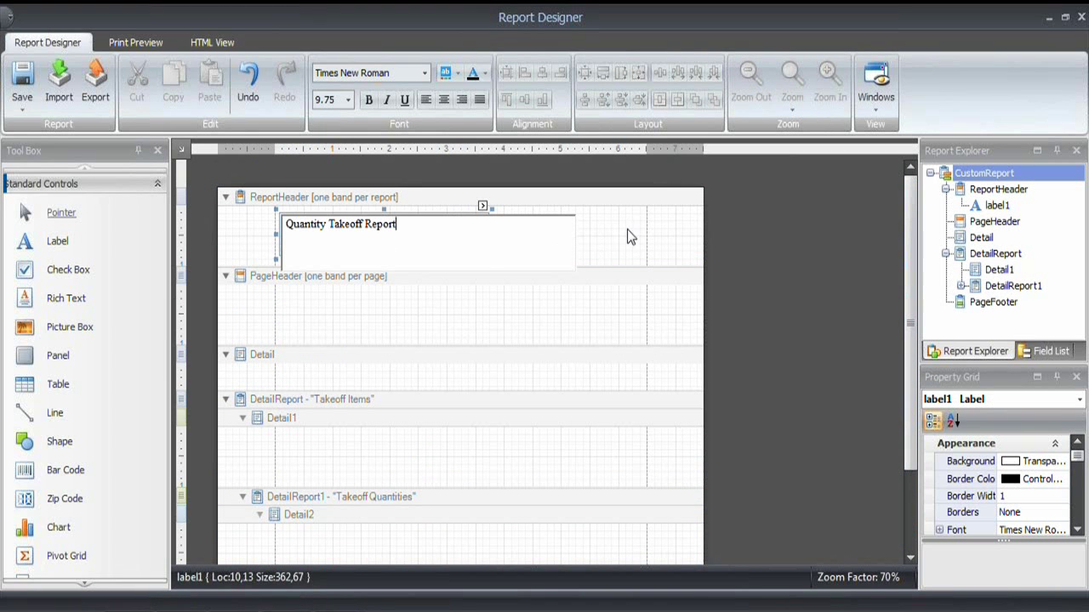
click(627, 231)
Set the title label's font to Arial at size 22
click(354, 228)
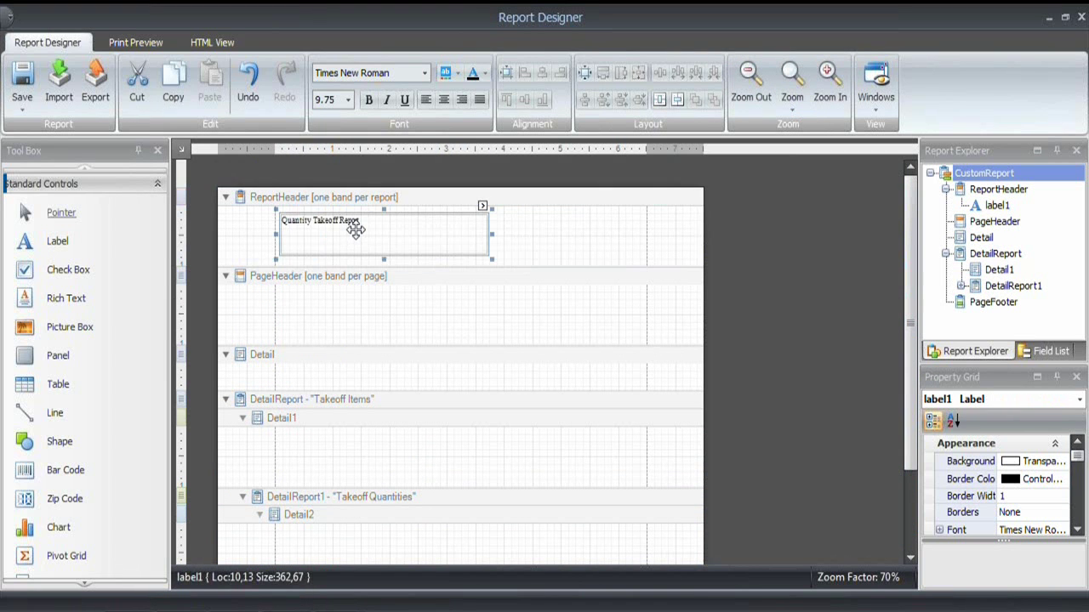
click(424, 73)
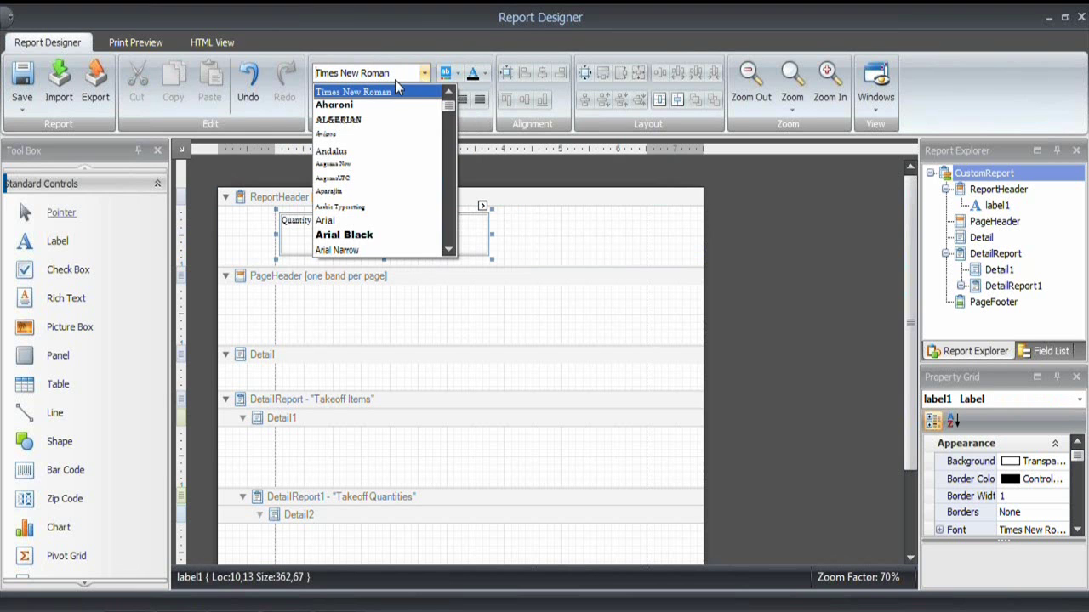
click(358, 220)
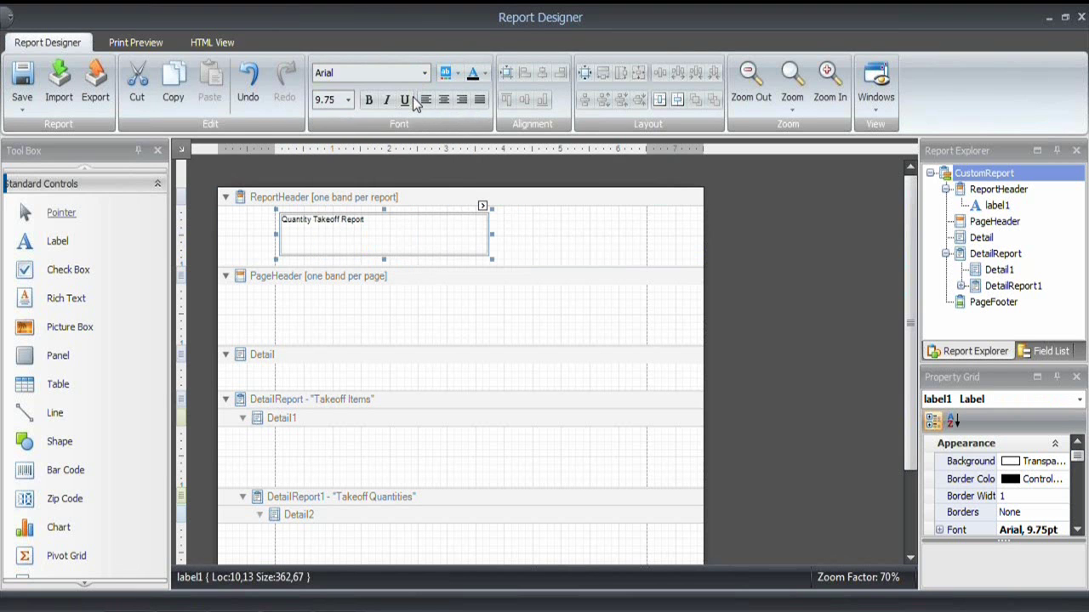
click(331, 98)
text(22)
key(Return)
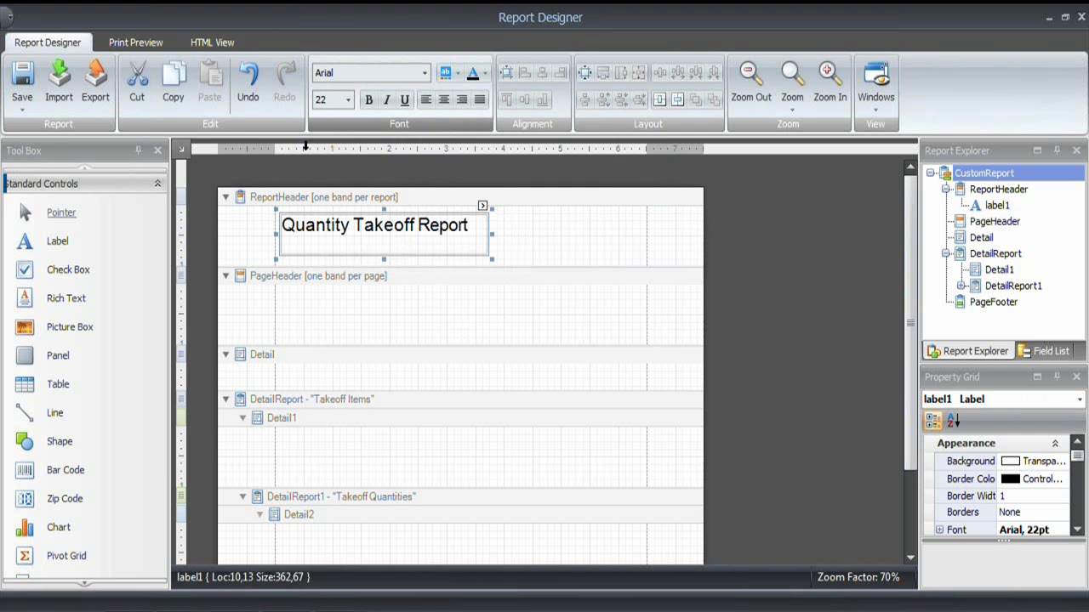
Set the title label's foreground color to 0, 80, 160 and make its text italic
click(1032, 377)
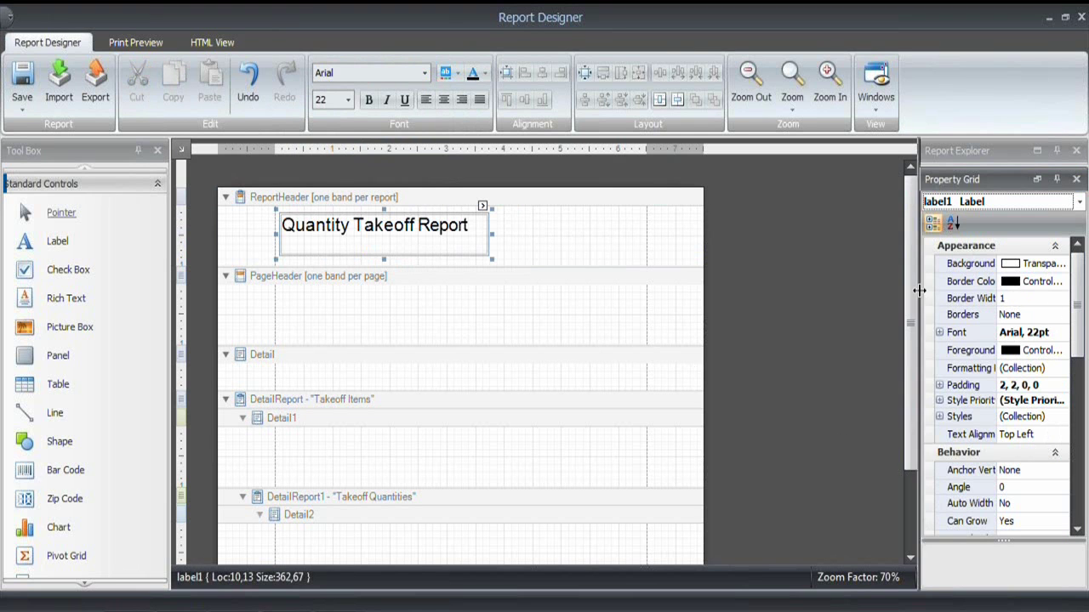
drag(919, 290, 866, 289)
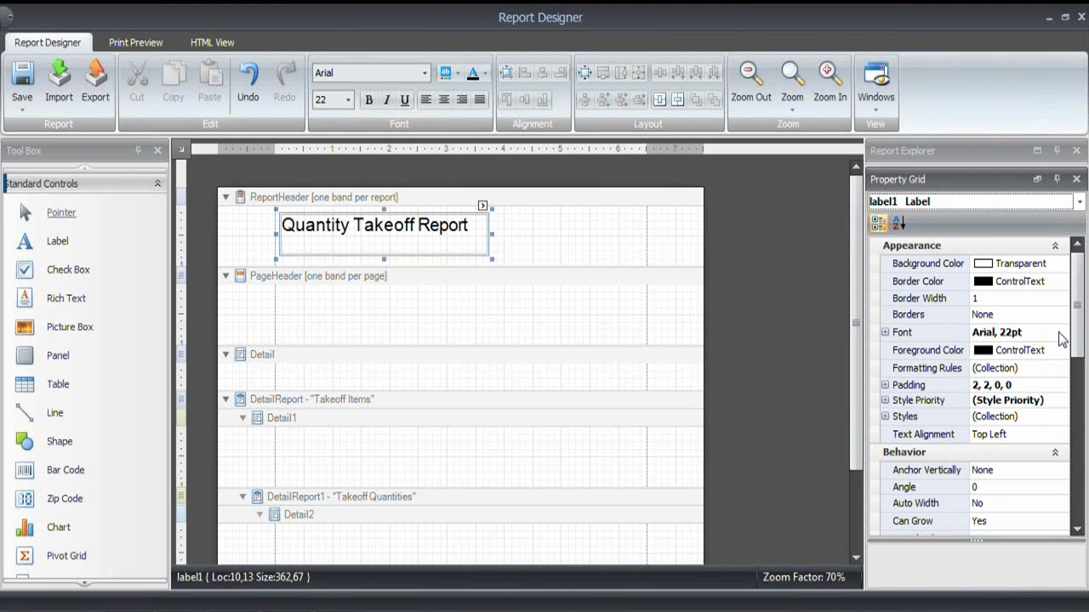
drag(1045, 350, 1025, 351)
click(1028, 354)
double_click(1030, 352)
text(0, 80, )
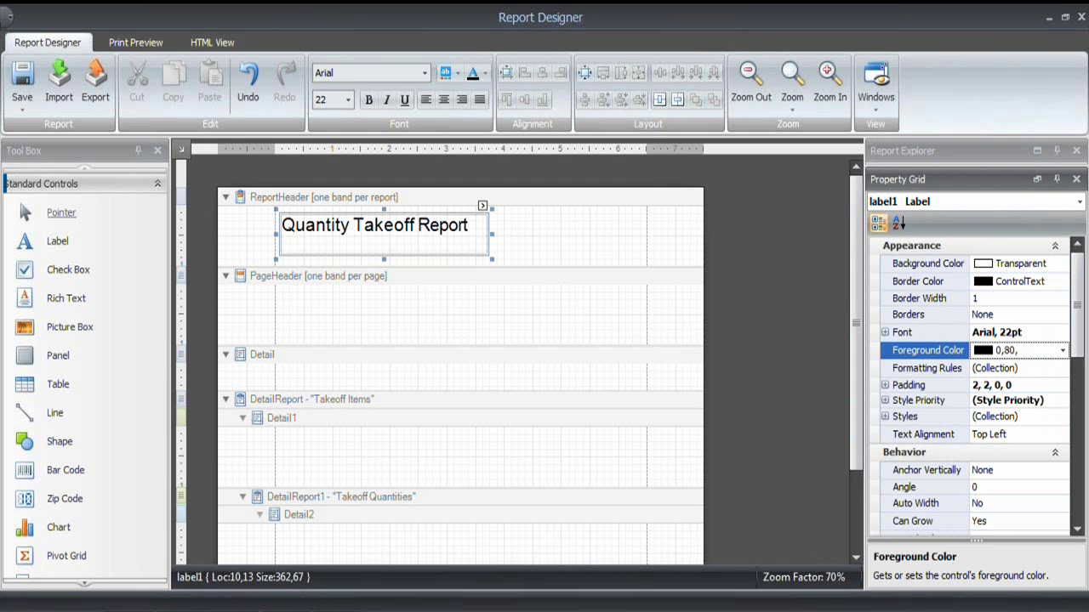
text(160)
key(Return)
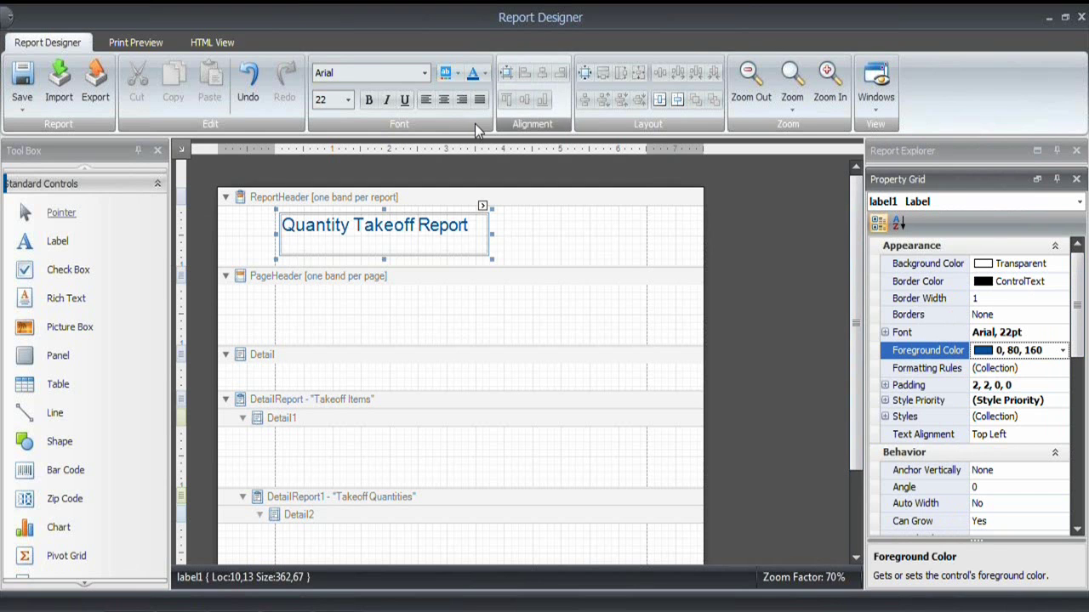
click(386, 99)
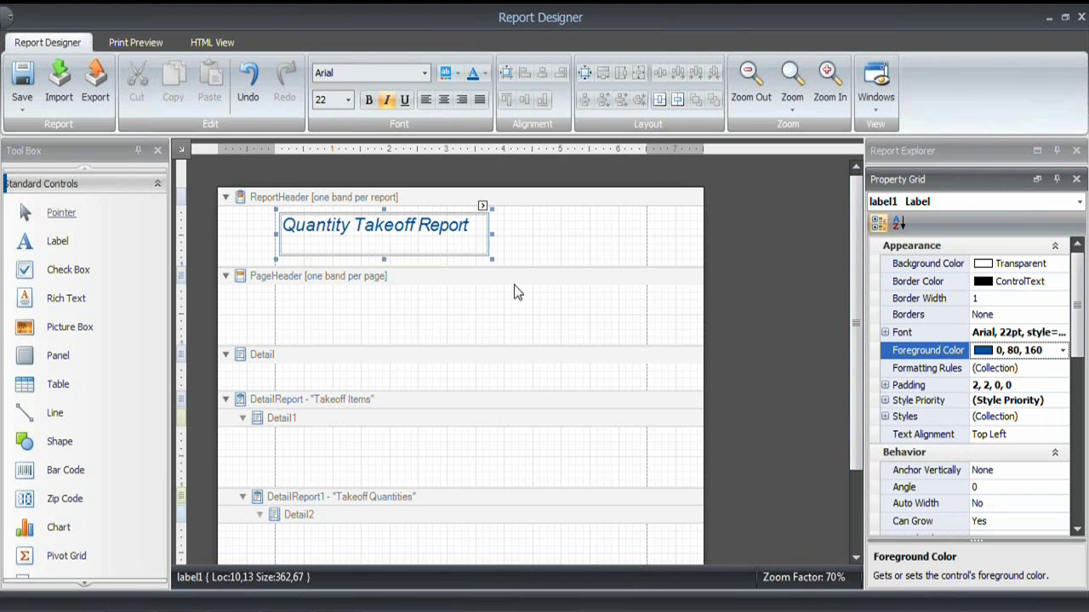
Add a picture box of about 259 by 73 beside the title in the ReportHeader band and load the "Vico Logo" image into it
click(532, 238)
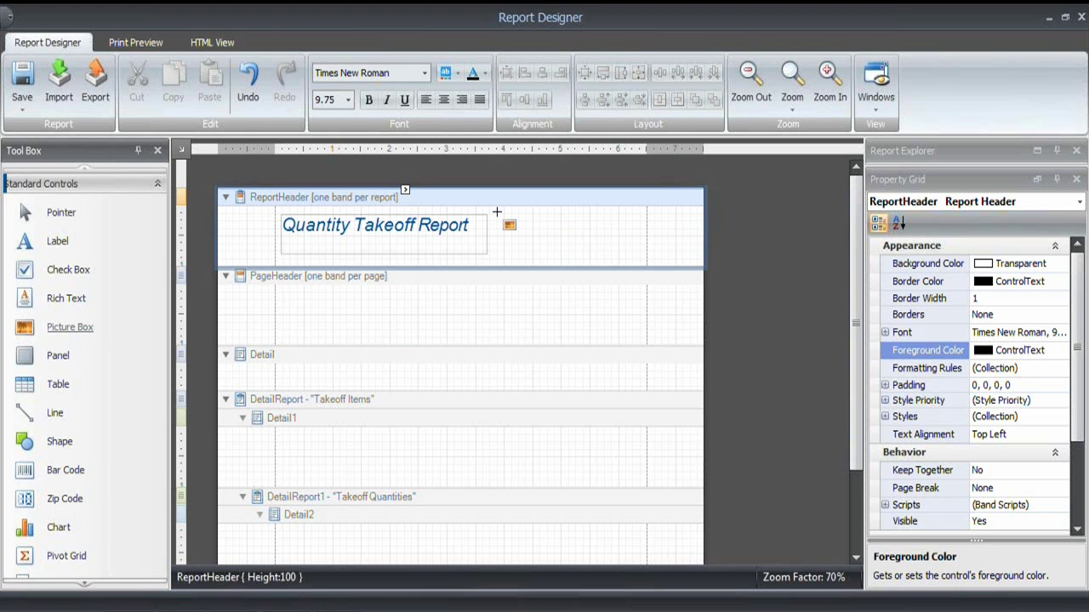
drag(498, 212, 646, 256)
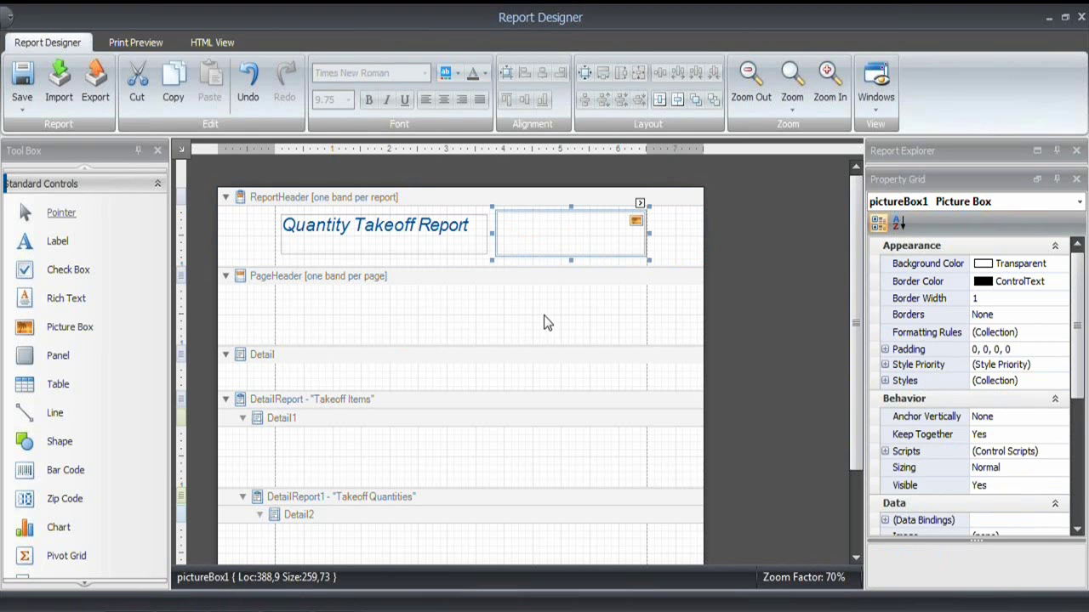
click(641, 203)
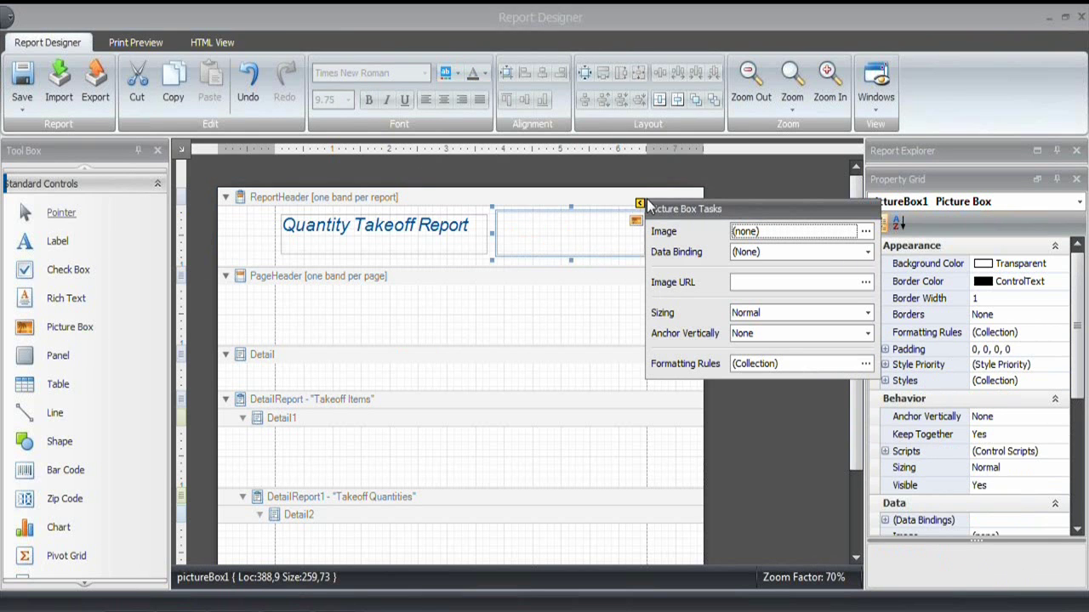
click(860, 233)
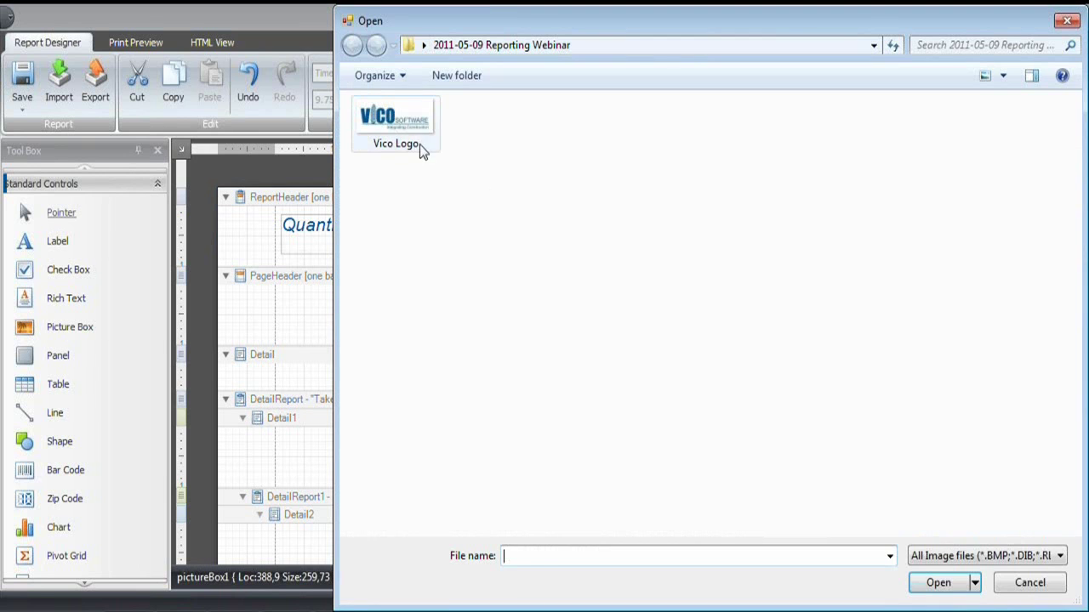
click(410, 125)
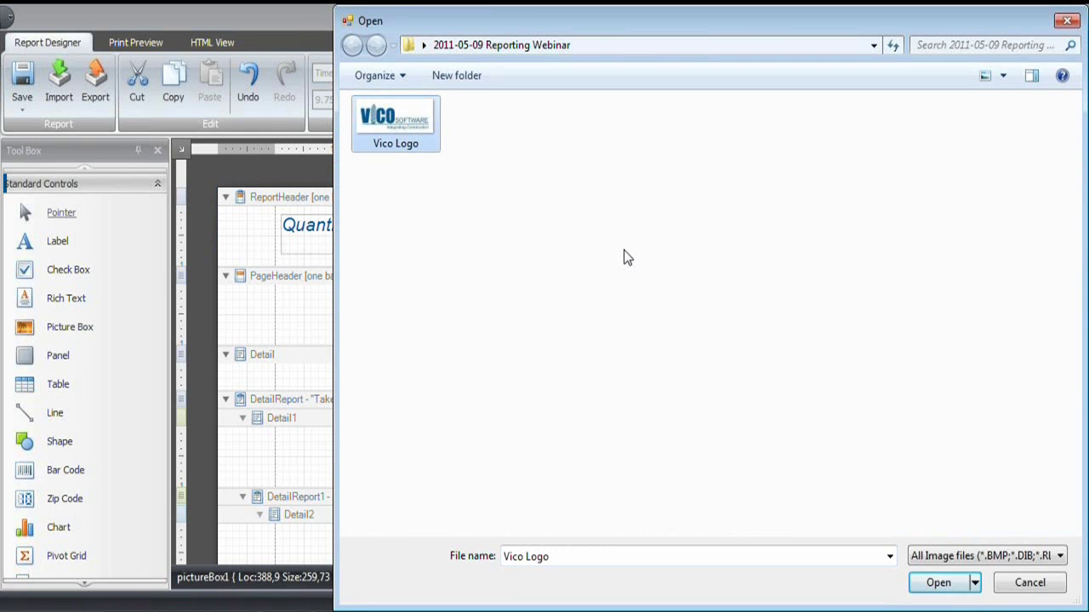
click(936, 583)
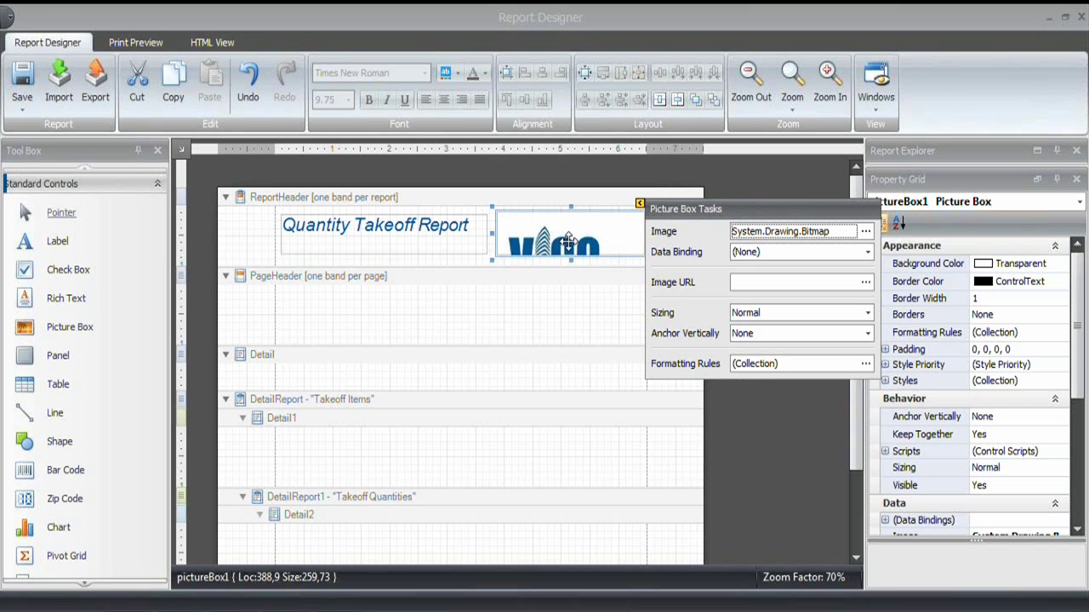
Set the logo picture's sizing to Zoom Image and extend the picture box down to the lower edge of the ReportHeader band
click(867, 313)
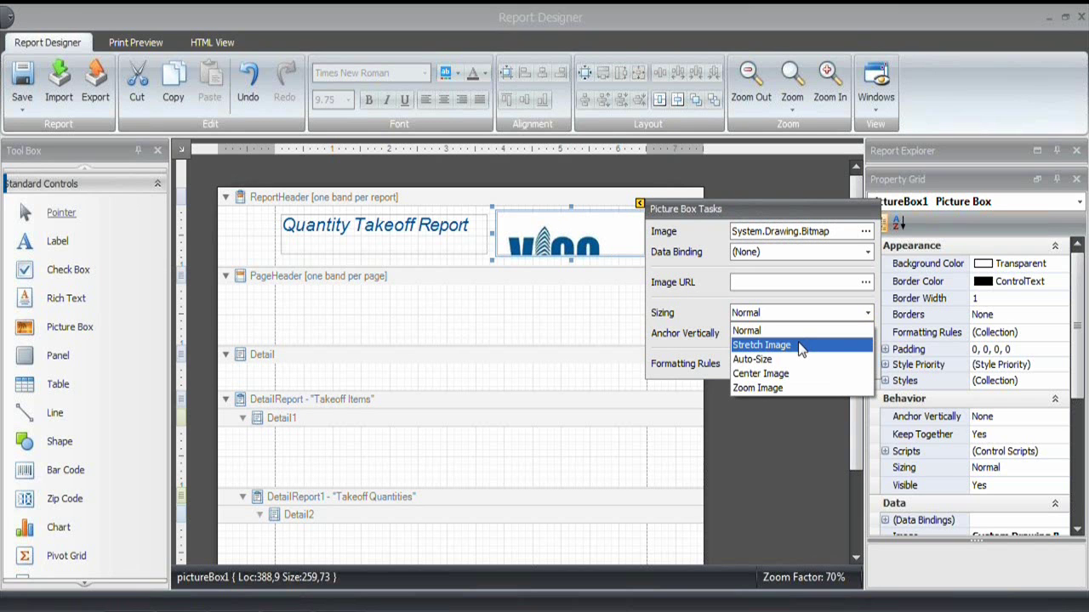
click(793, 389)
click(766, 444)
click(536, 252)
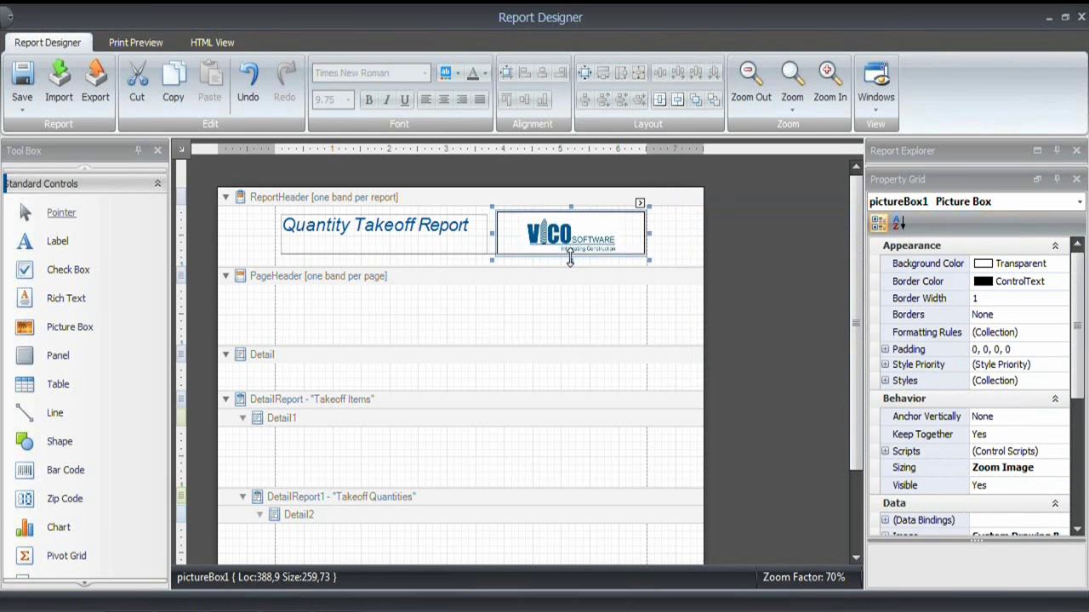
click(751, 353)
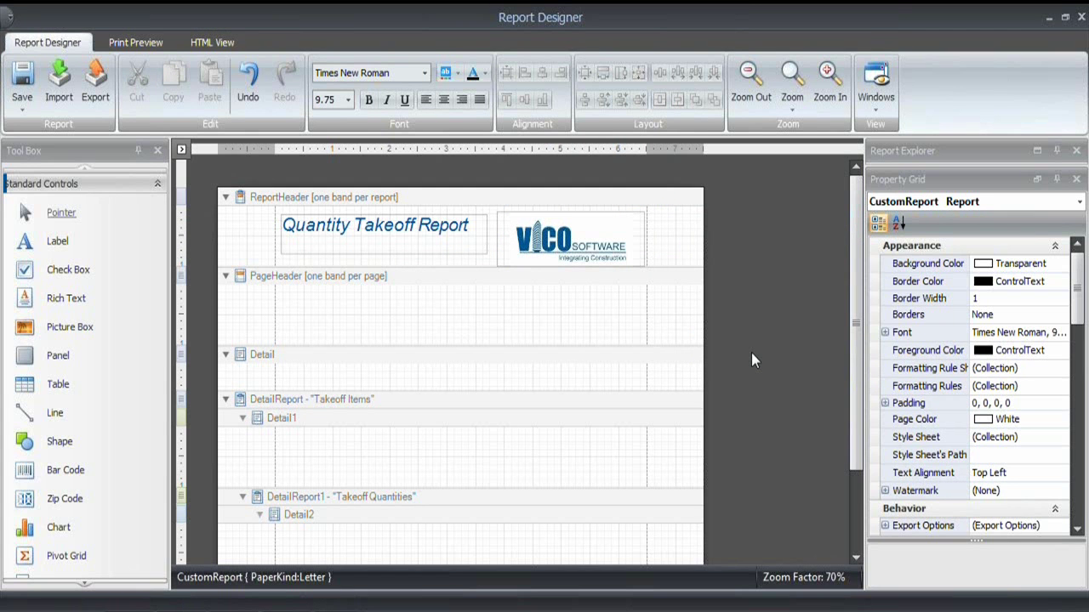
Set the PageHeader band's font to Arial at size 10
click(404, 315)
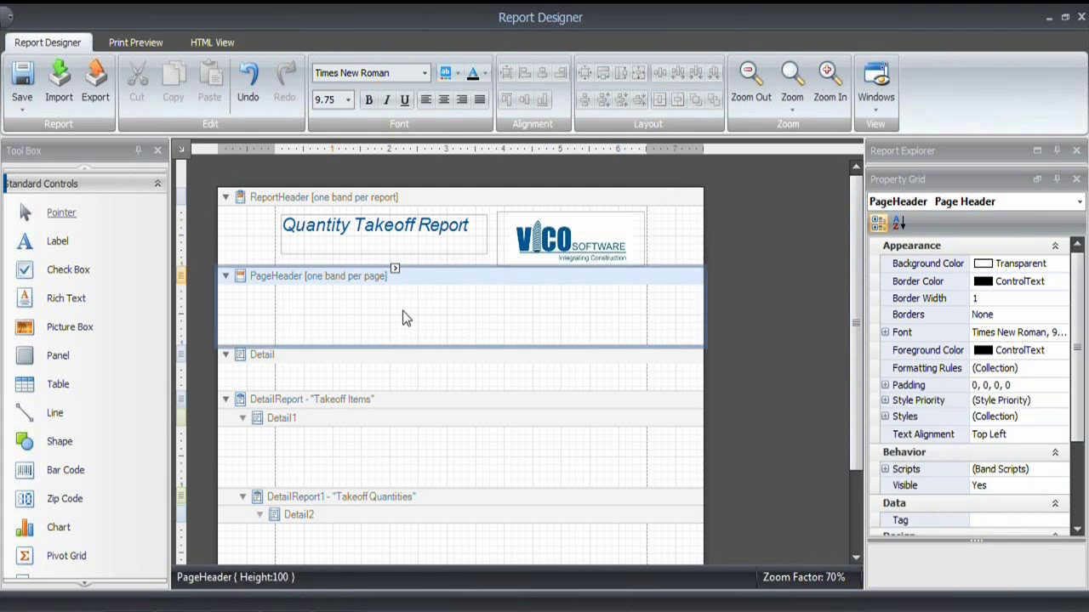
click(424, 72)
click(374, 91)
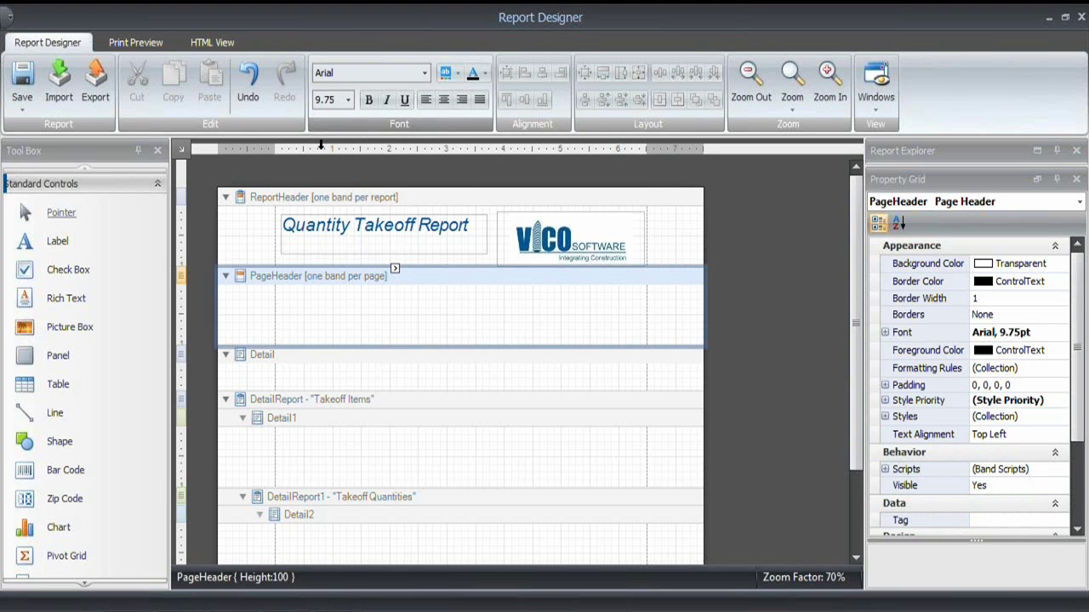
click(347, 100)
click(323, 147)
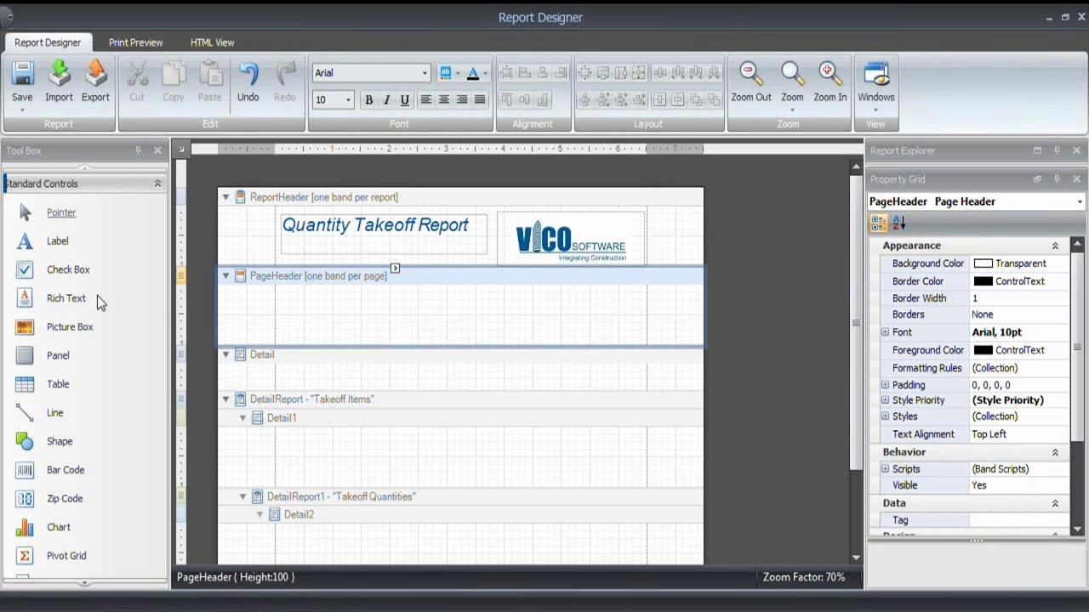
Add a label of about 217 by 40 in the PageHeader band's upper-left corner with the text "Project Name"
click(57, 241)
mouse_move(281, 288)
mouse_down()
mouse_move(413, 315)
mouse_move(359, 296)
mouse_up()
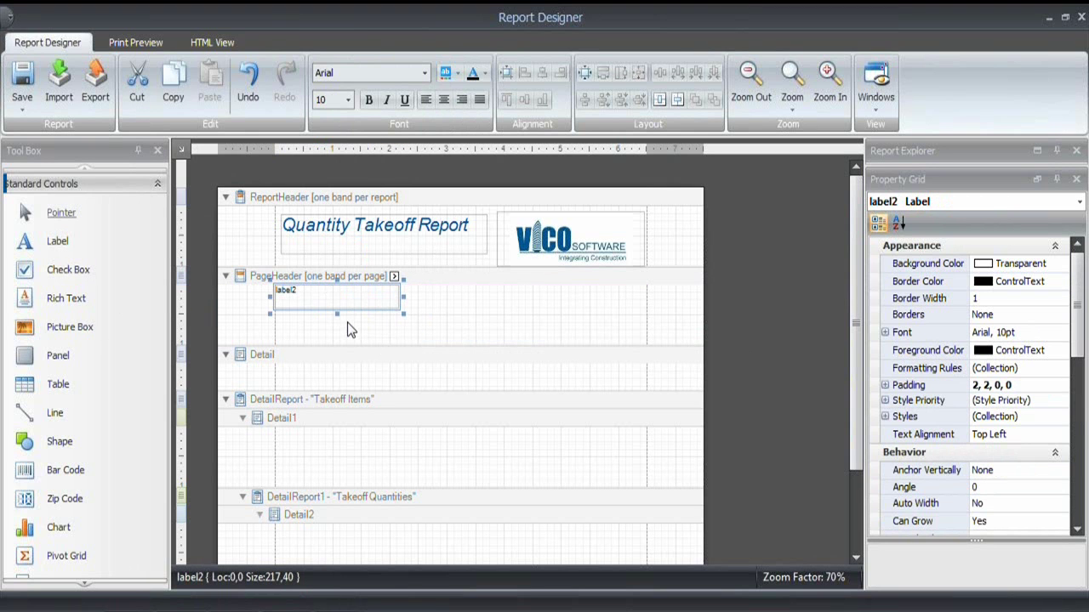
double_click(293, 294)
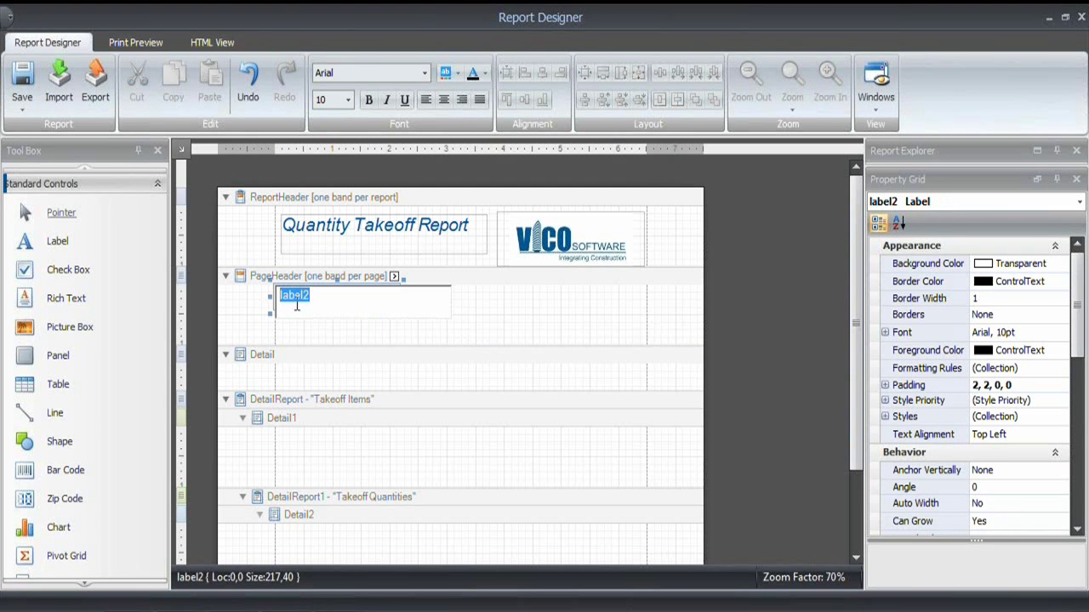
text(Project Name)
click(512, 332)
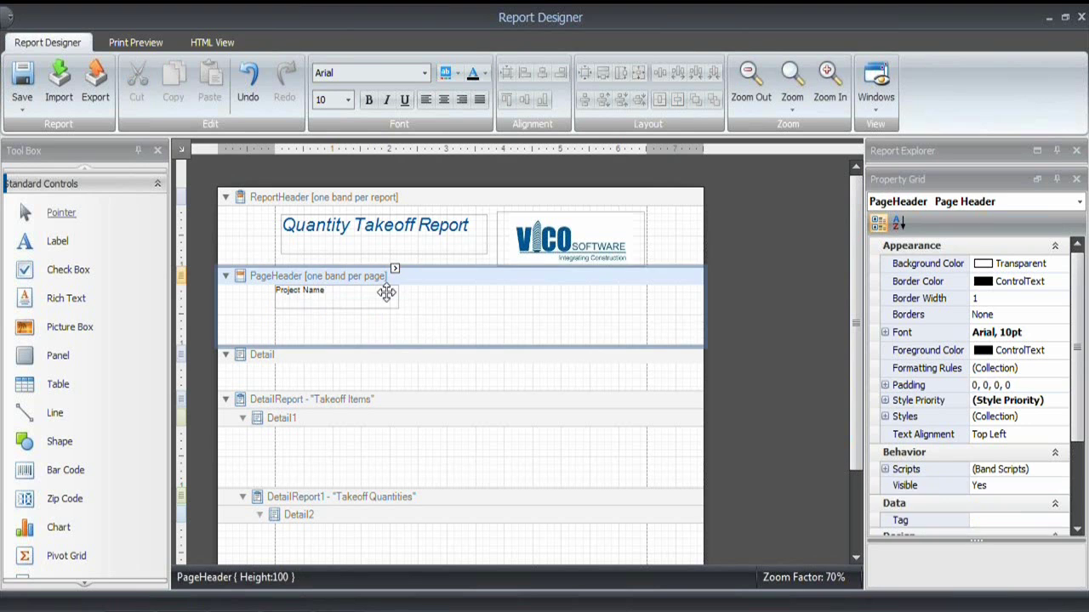
Shrink the "Project Name" label to about 170 by 22 and place a copy of it directly beneath
click(332, 306)
drag(336, 314, 337, 302)
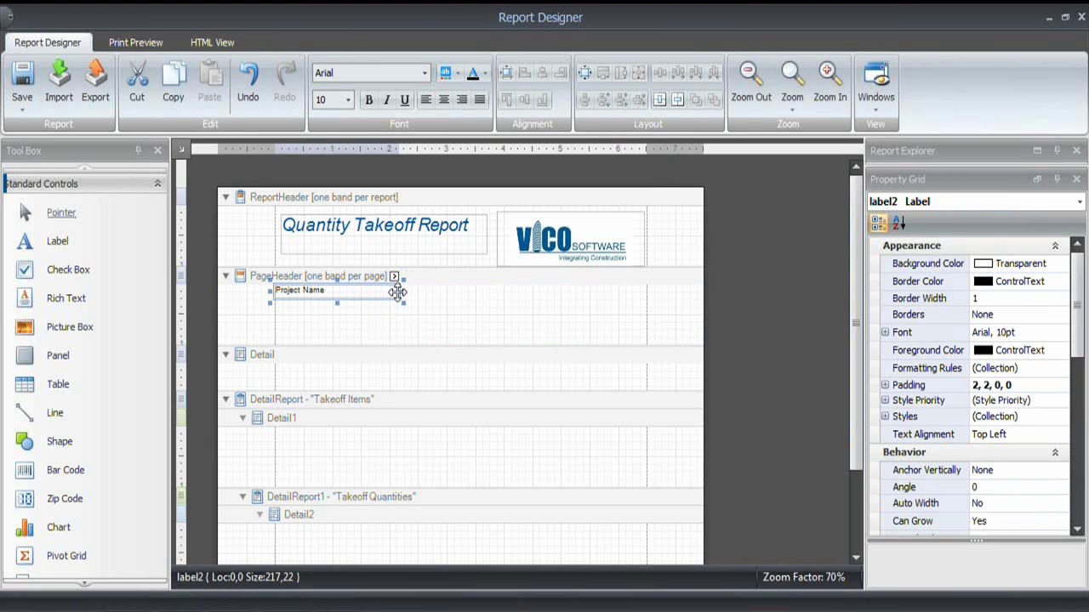
drag(403, 292, 317, 315)
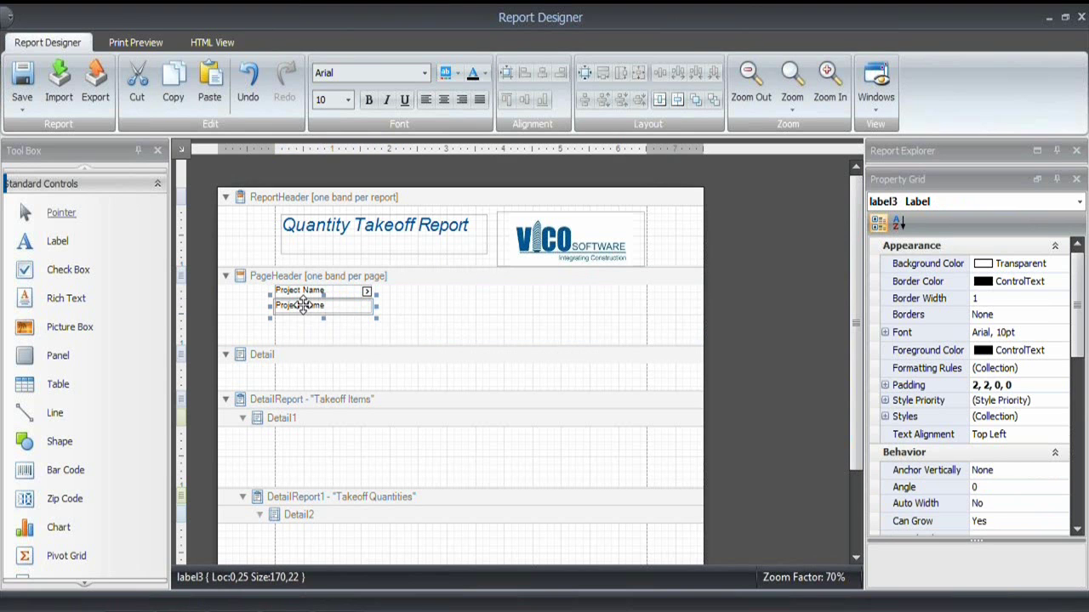
Change the text of the lower copied label to "Report Date"
double_click(304, 310)
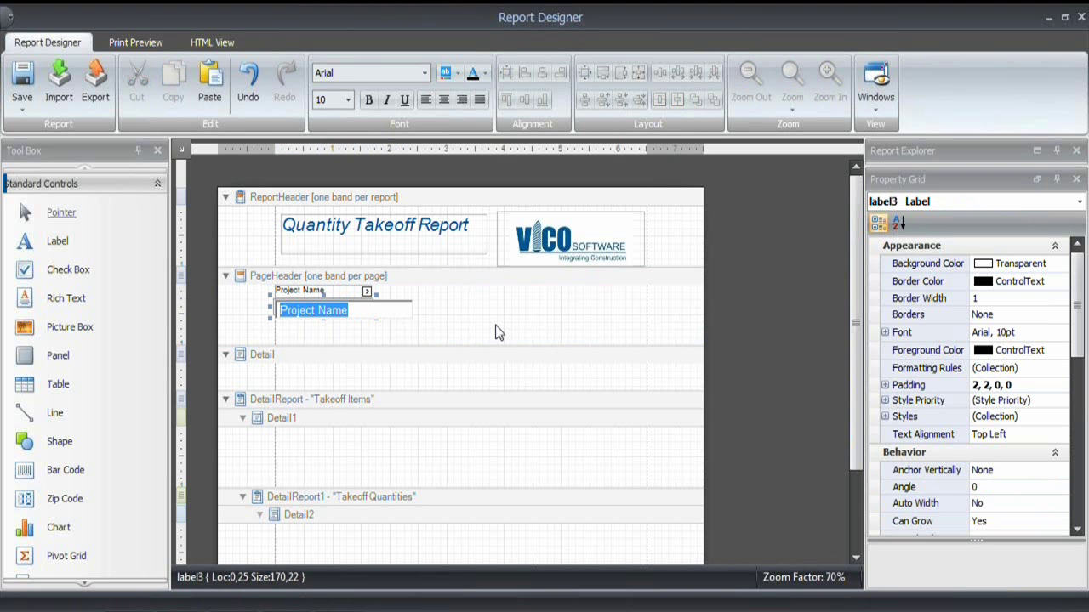
text(Report Date)
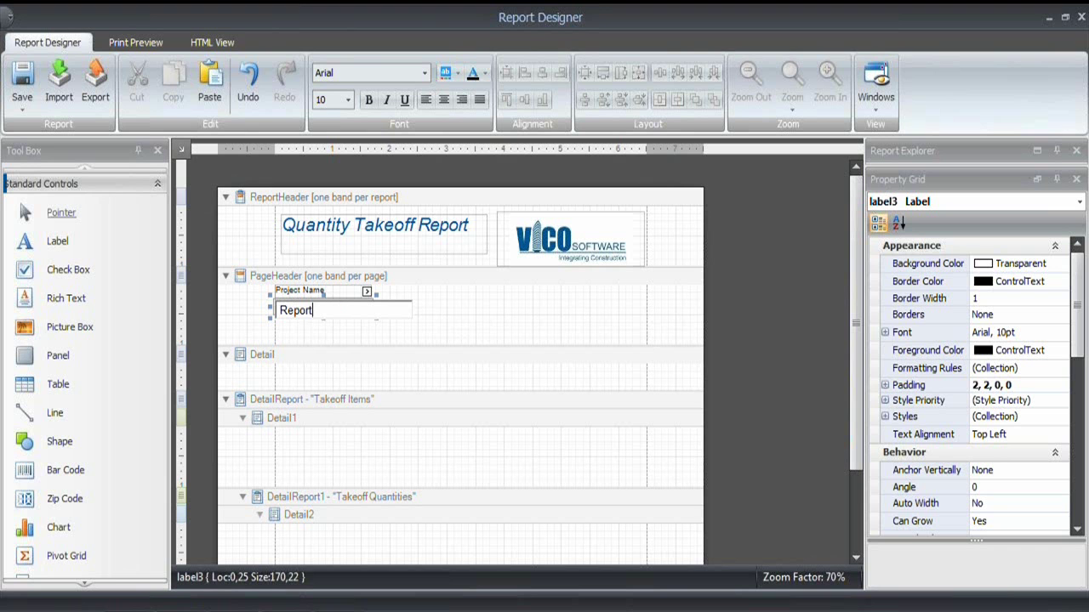
click(477, 323)
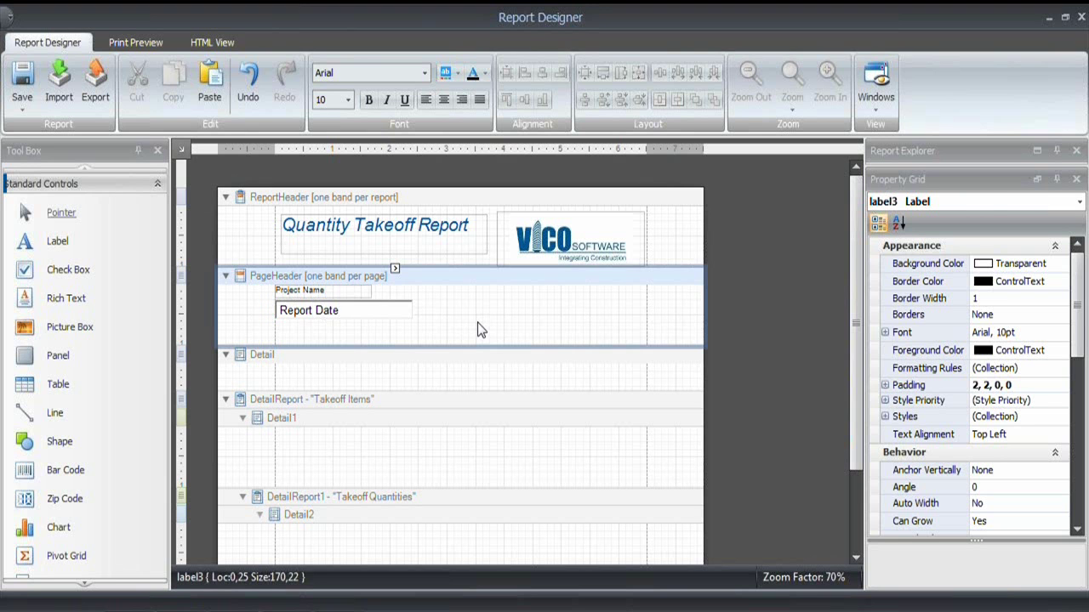
Duplicate the "Project Name" and "Report Date" labels together and place the copies just to the right of the originals
click(338, 291)
ctrl+click(335, 306)
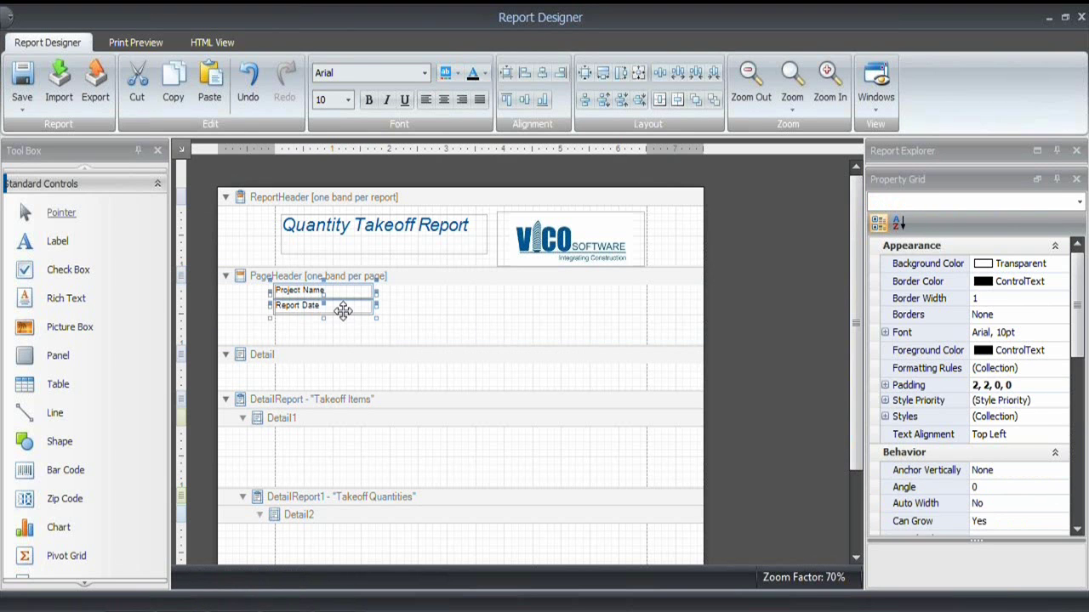
ctrl+drag(300, 290, 404, 293)
click(409, 325)
Bind the copied "Project Name" label to the Project Name field from Project Properties
click(402, 291)
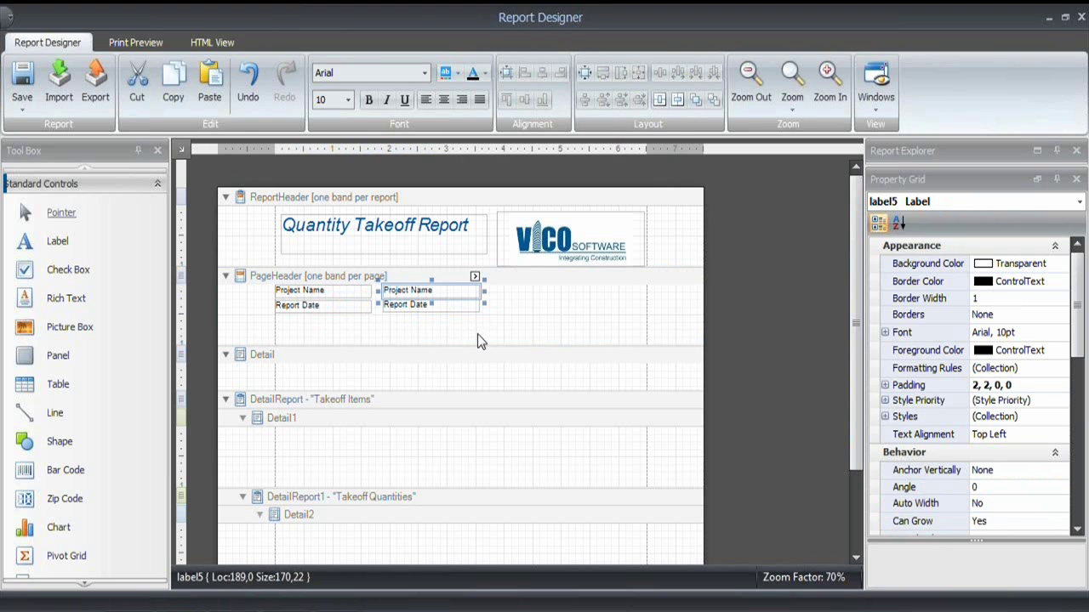
click(1039, 152)
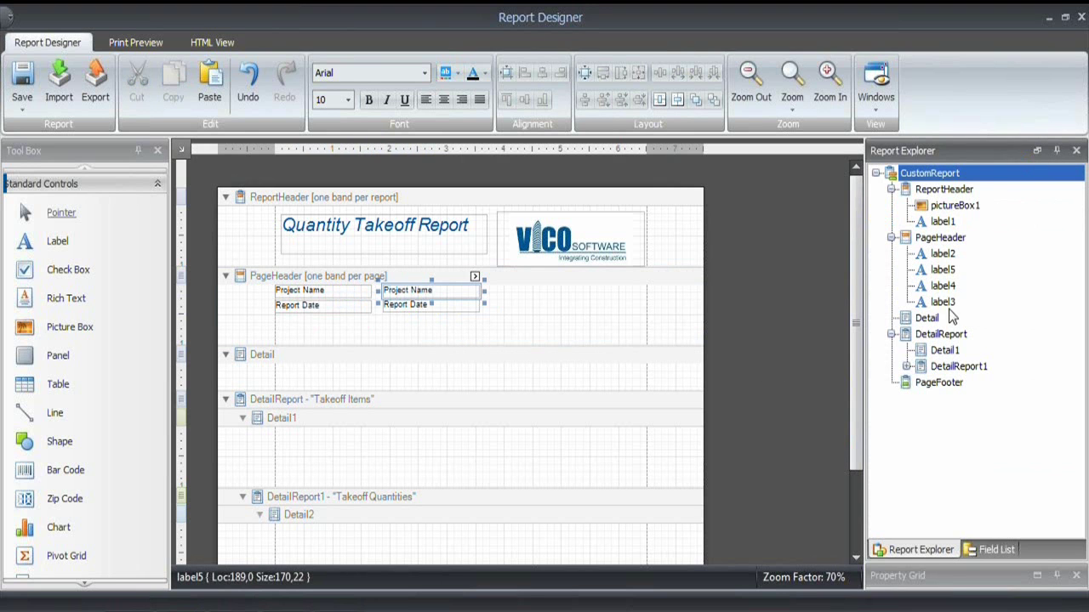
click(991, 548)
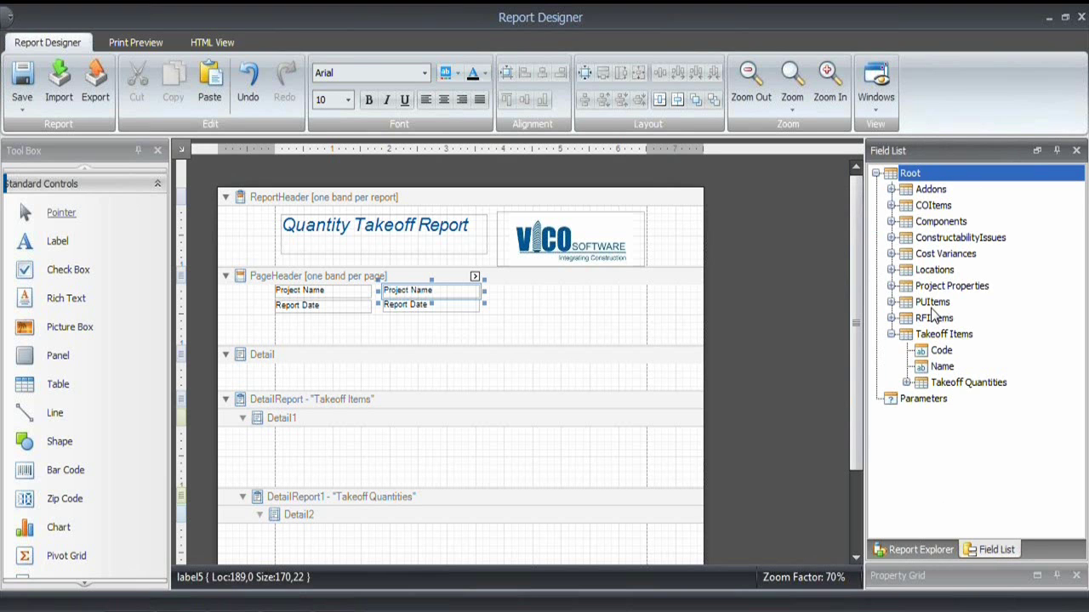
click(892, 334)
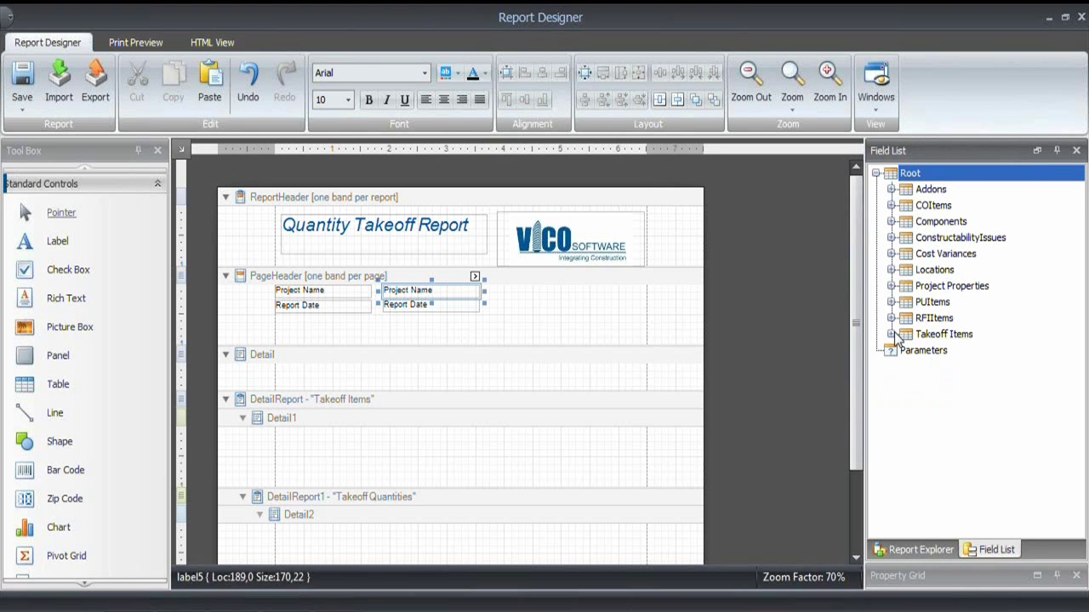
double_click(905, 287)
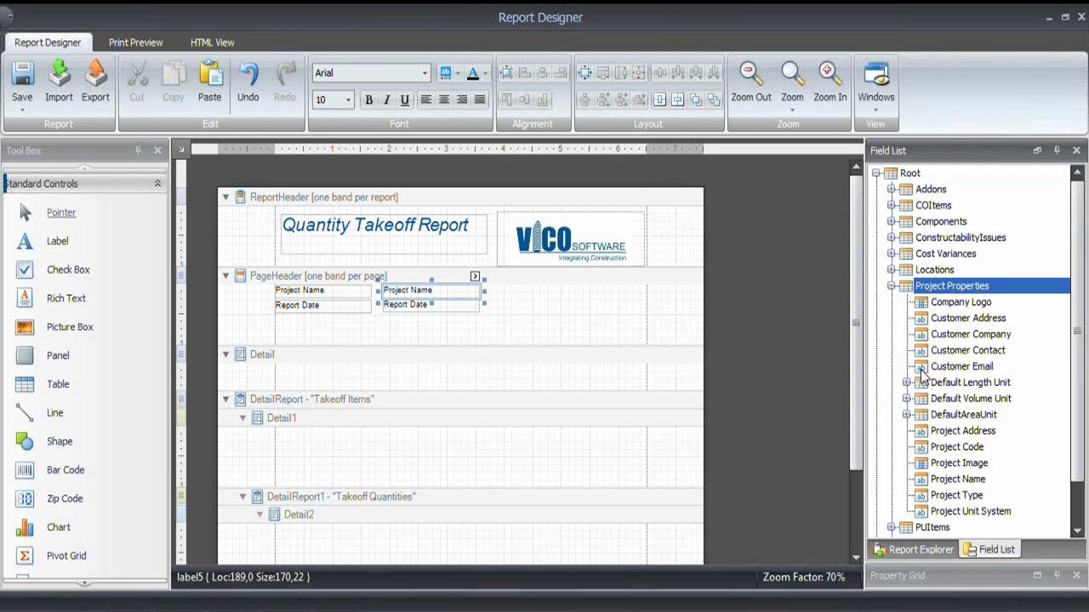
scroll(1016, 383, down, 1)
scroll(1015, 383, down, 1)
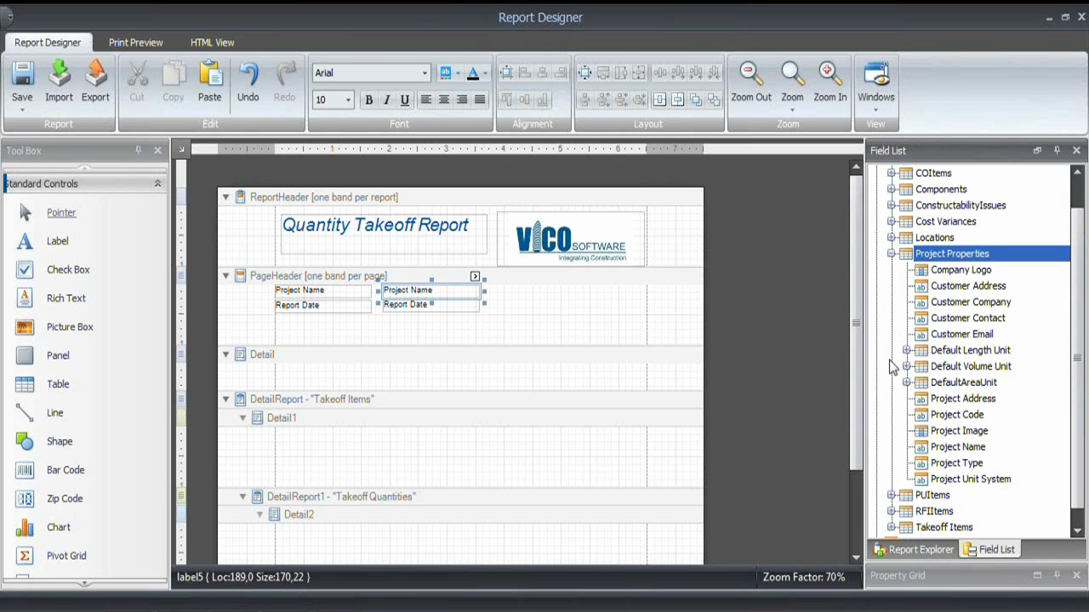
click(948, 446)
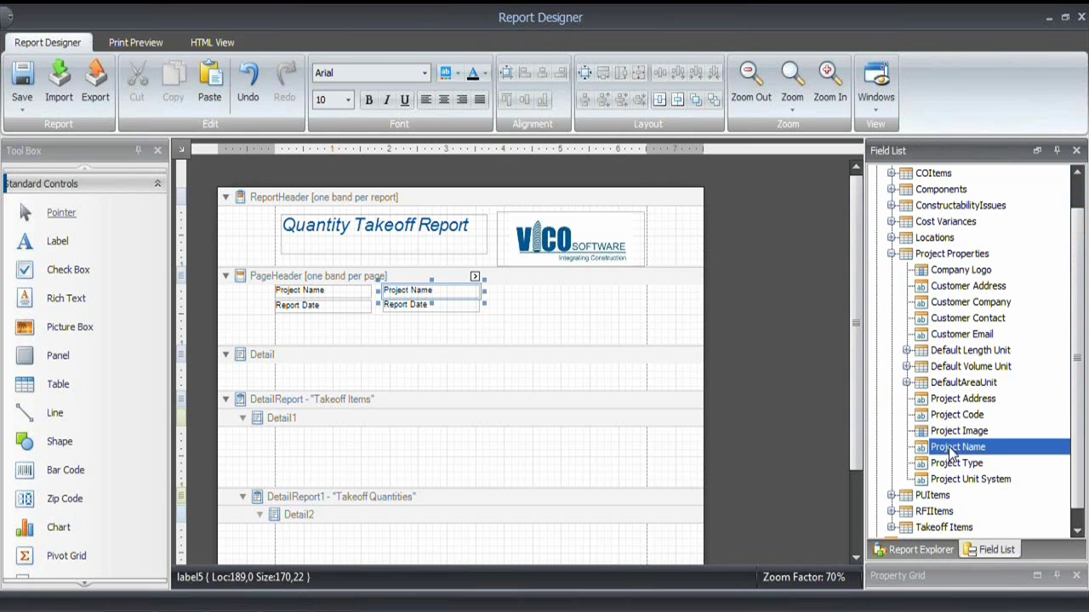
drag(949, 447, 456, 290)
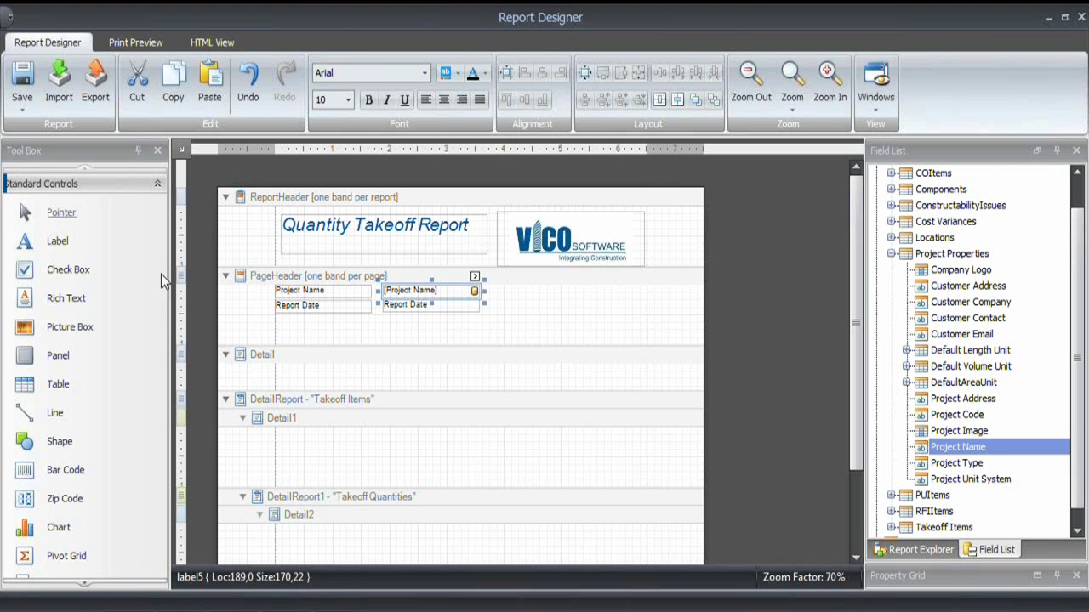
Delete the copied "Report Date" label and place a Page Info control of about 165 by 31 in its spot beneath [Project Name]
click(394, 312)
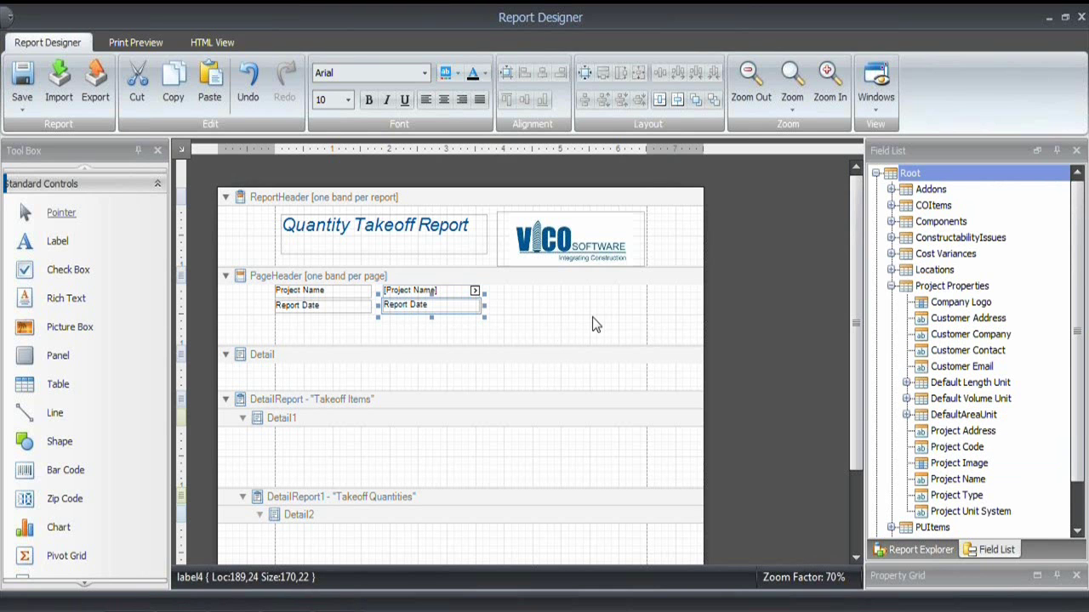
key(Tab)
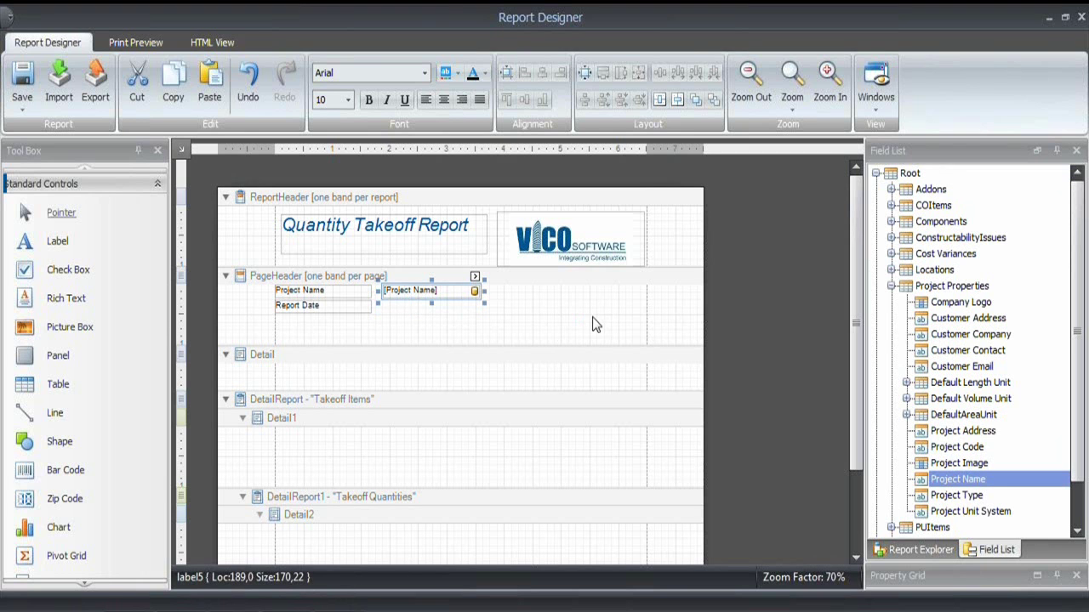
click(88, 584)
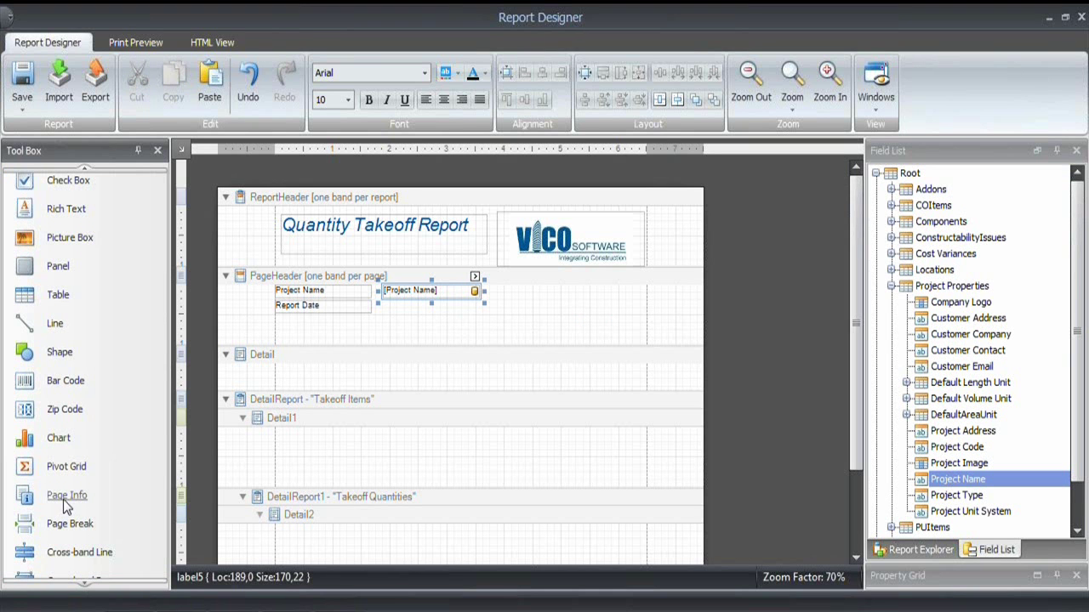
mouse_move(394, 311)
mouse_down()
mouse_move(462, 338)
mouse_move(494, 335)
mouse_up()
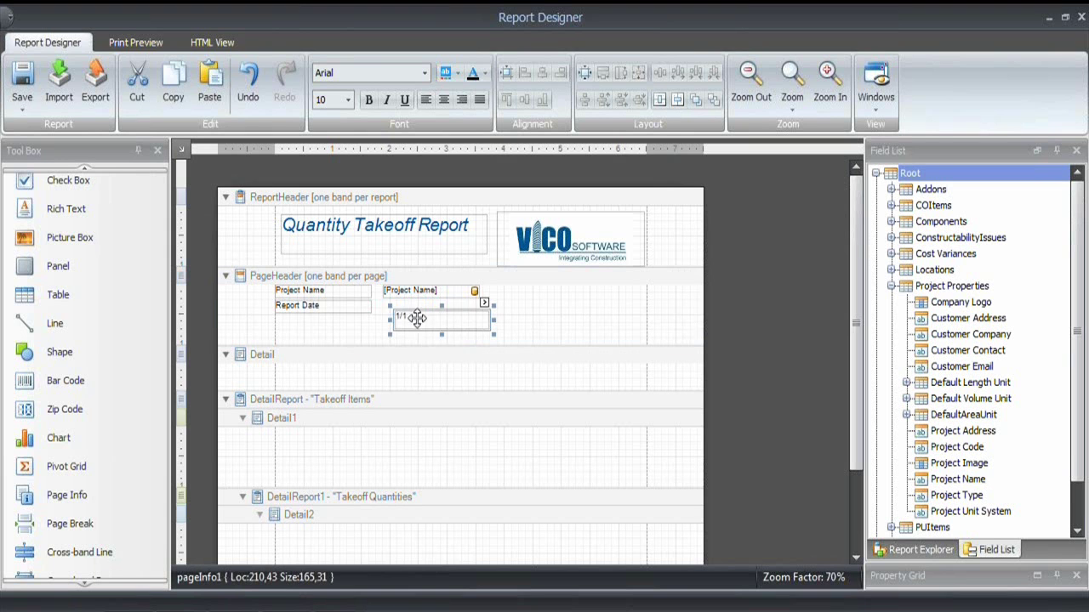
drag(418, 319, 451, 320)
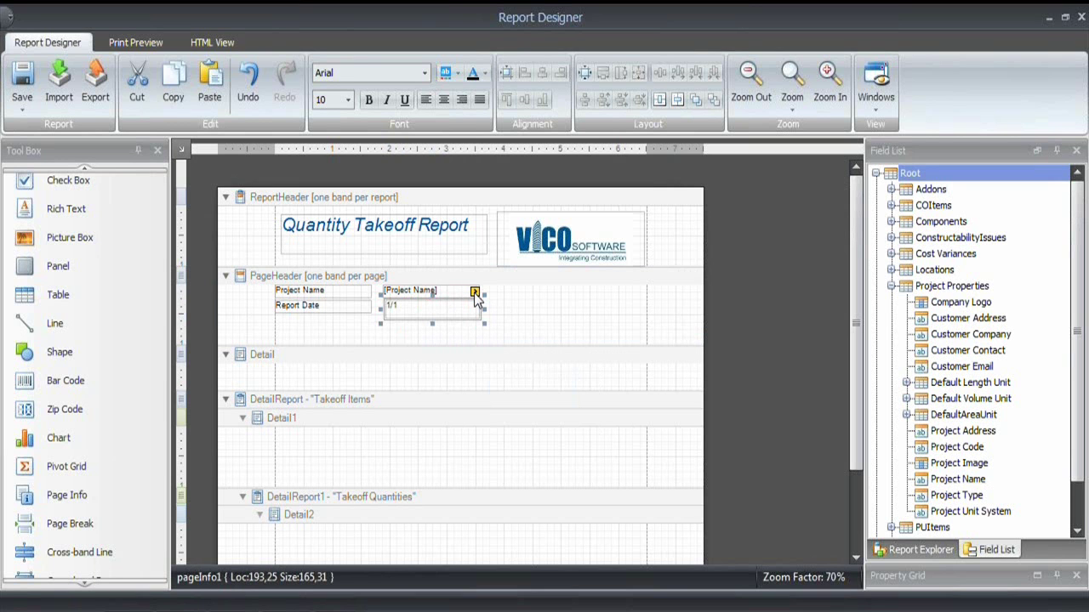
Set the Page Info control beside "Report Date" to show Current Date and Time
click(475, 293)
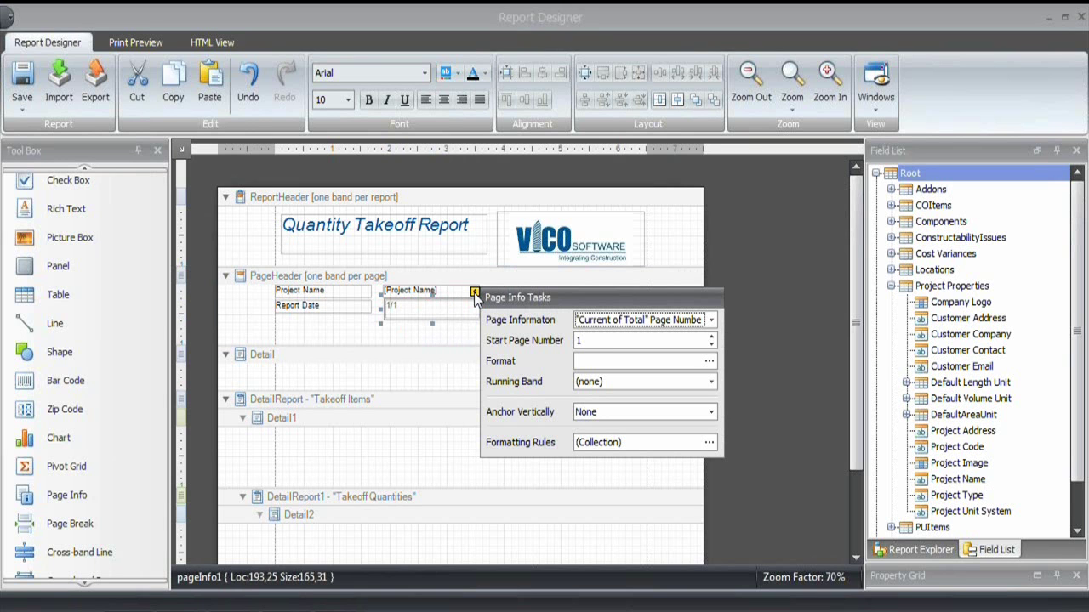
click(711, 321)
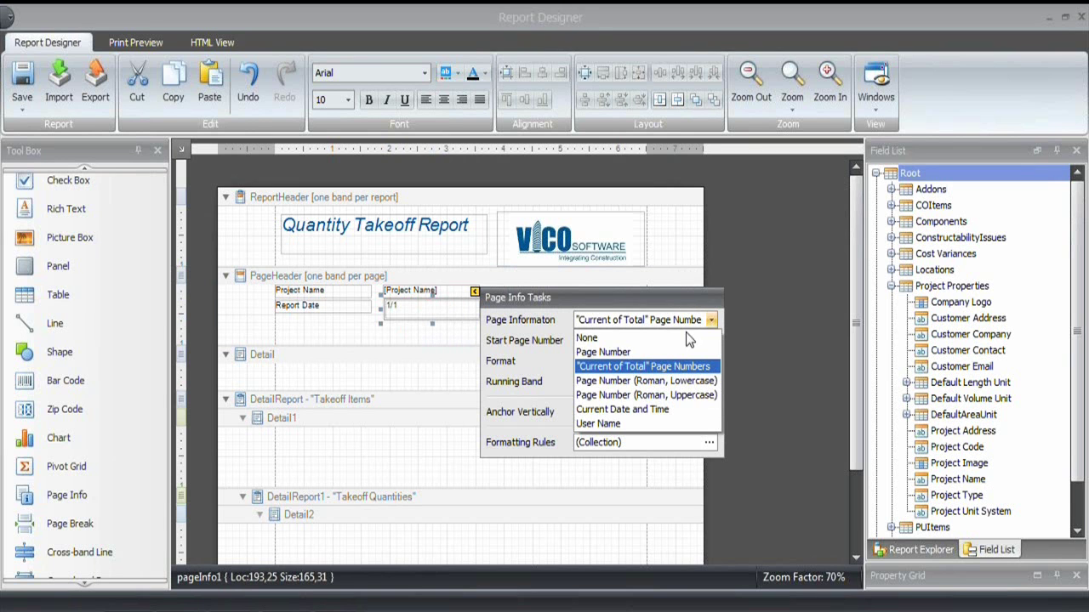
click(639, 409)
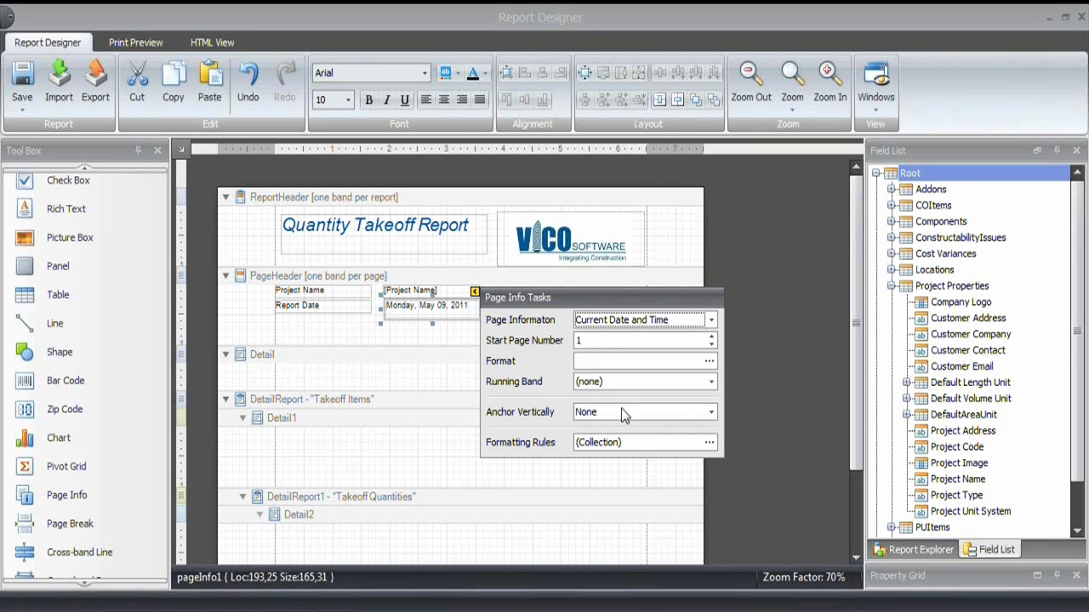
click(475, 292)
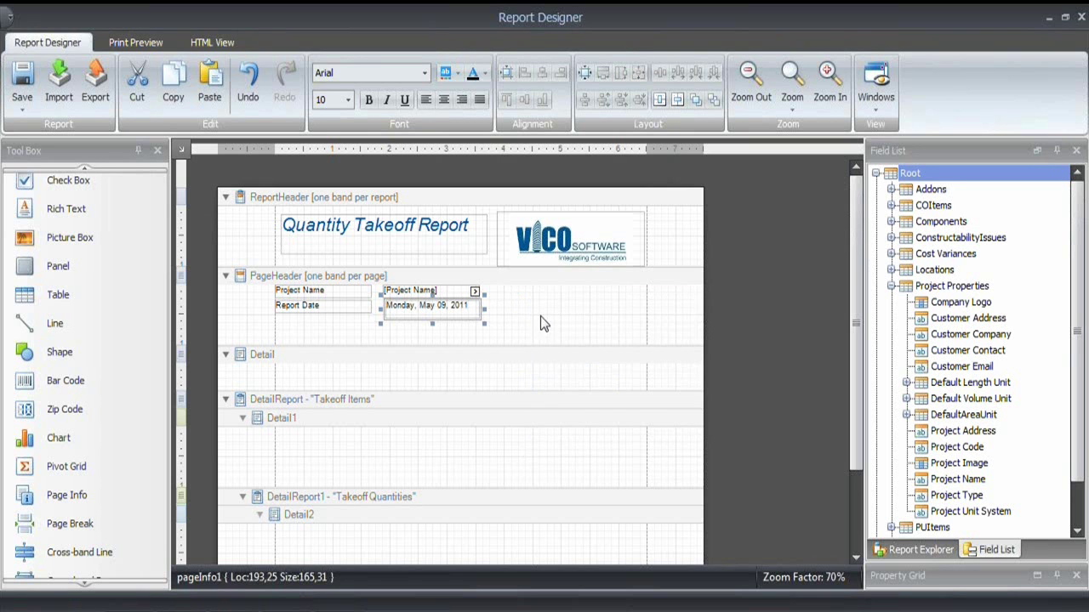
click(539, 339)
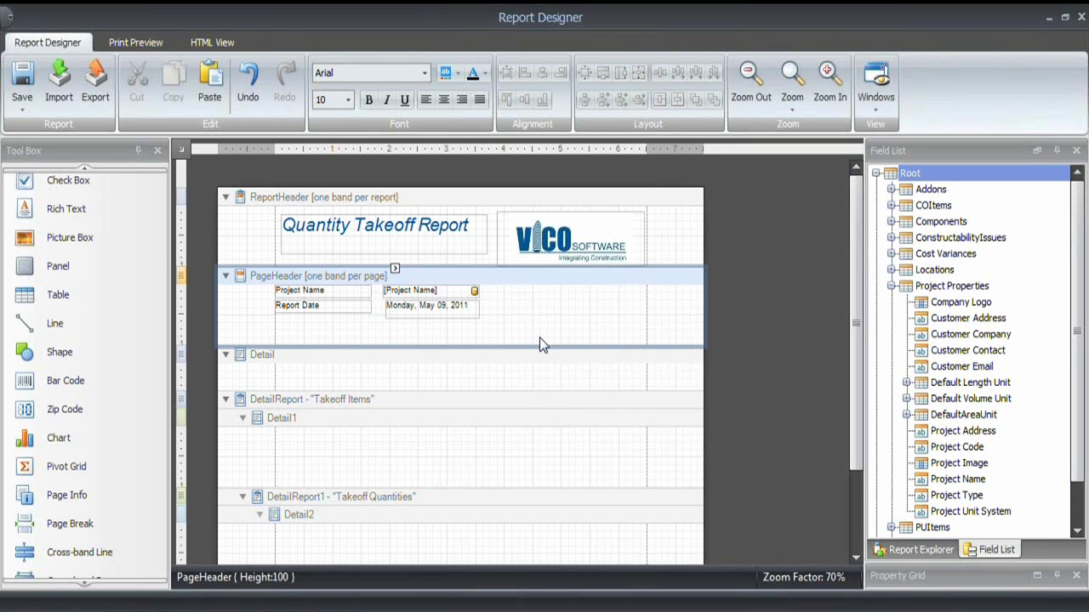
Draw a horizontal line about 647 by 28 across the page header beneath the project name and date rows
click(53, 327)
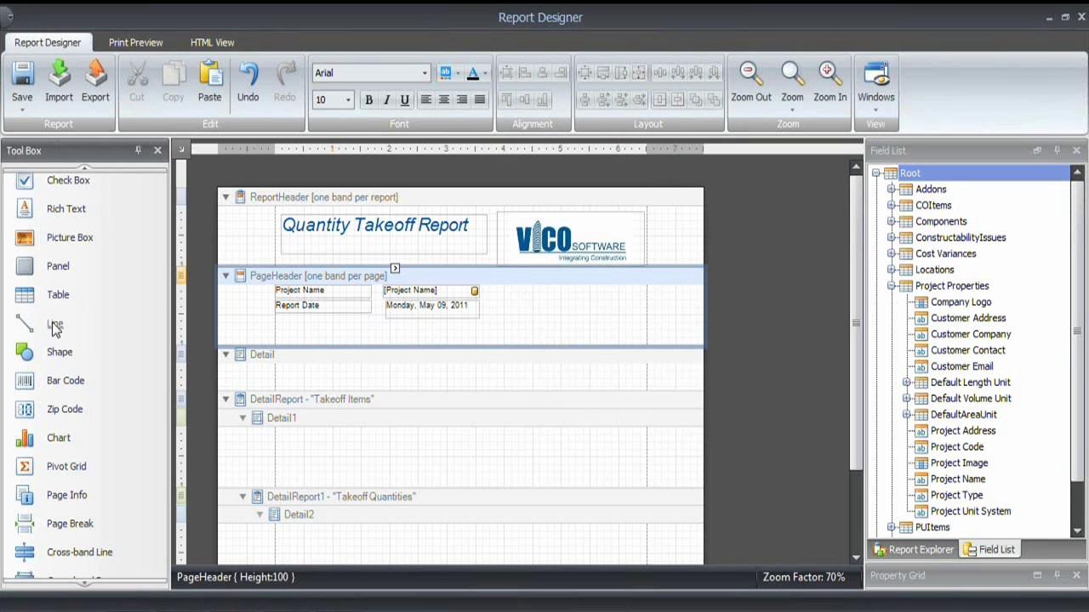
drag(278, 319, 638, 335)
drag(266, 326, 263, 327)
drag(639, 326, 649, 328)
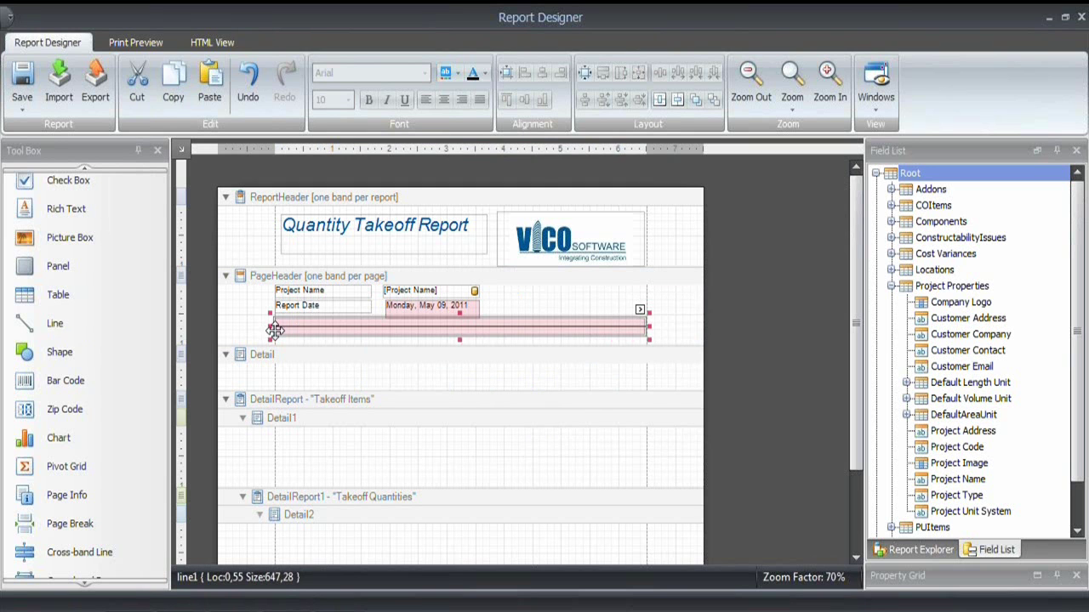
Trim both ends of the page header line to a width of about 630 and move it down clear of the date field
drag(270, 327, 278, 326)
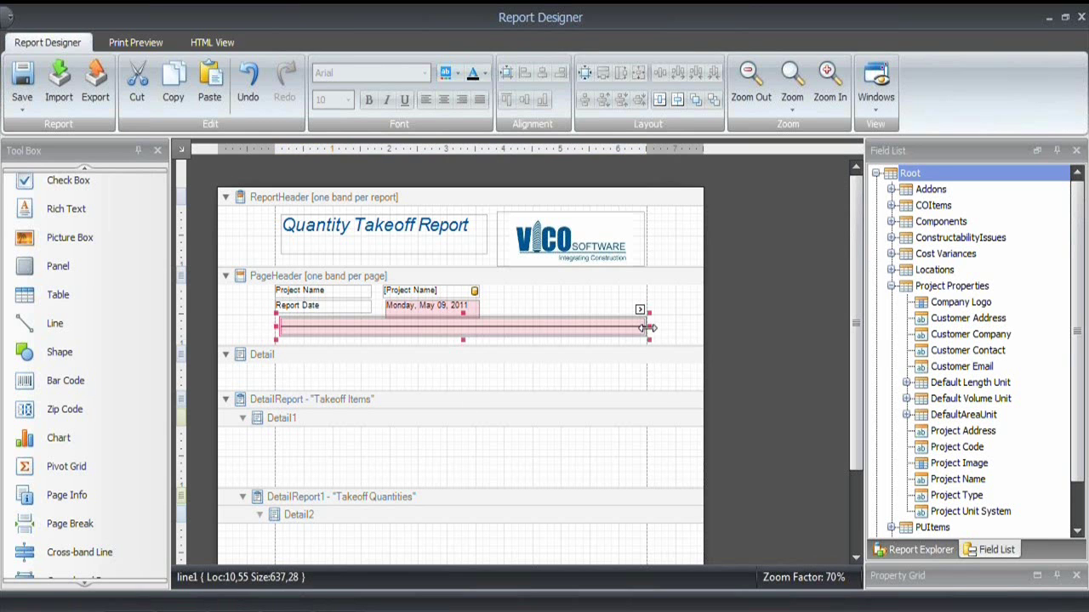
drag(640, 330, 636, 330)
click(732, 364)
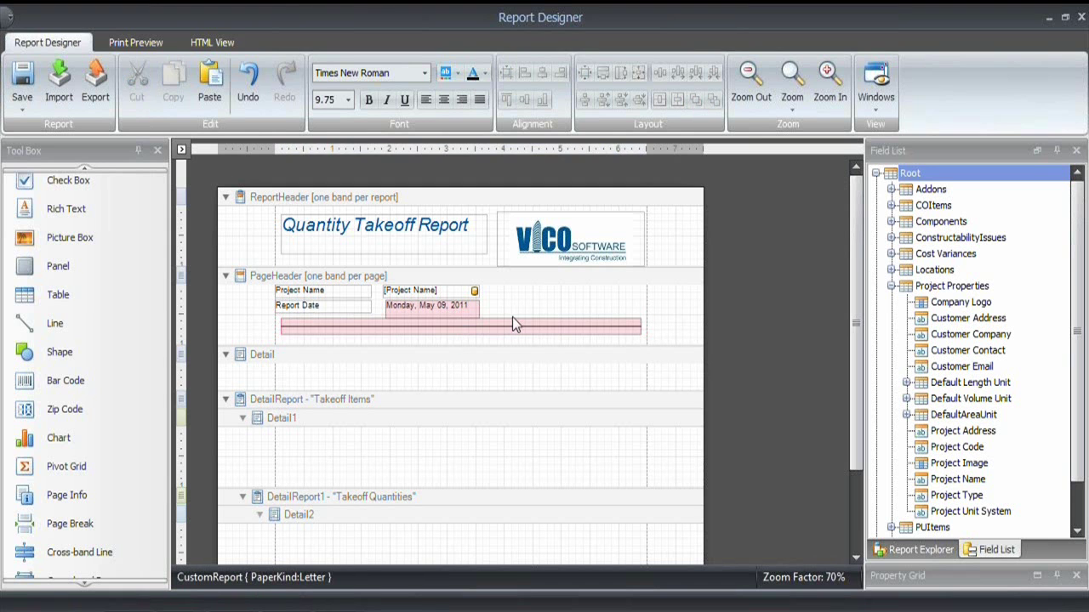
drag(510, 325, 514, 330)
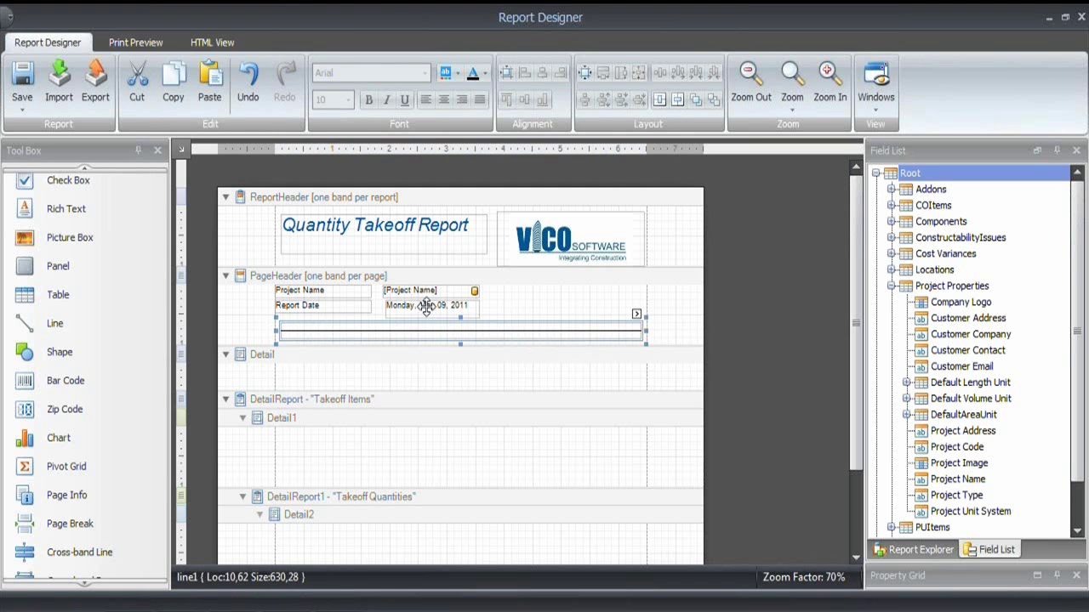
click(767, 348)
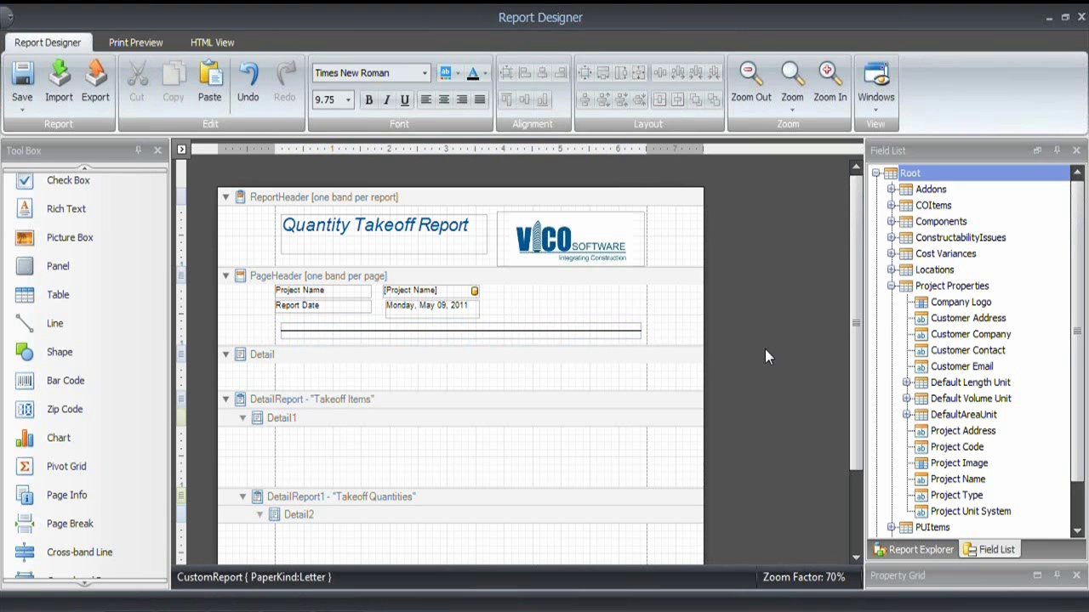
Reduce the page header's height to fit just below the line and collapse the empty Detail band completely
drag(682, 344, 683, 339)
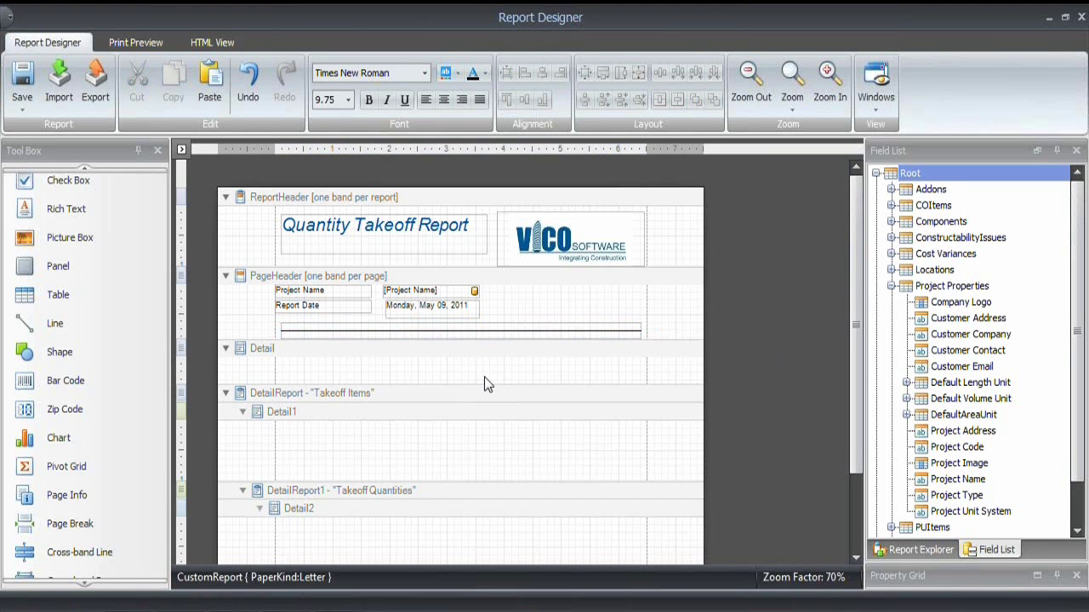
drag(483, 383, 505, 357)
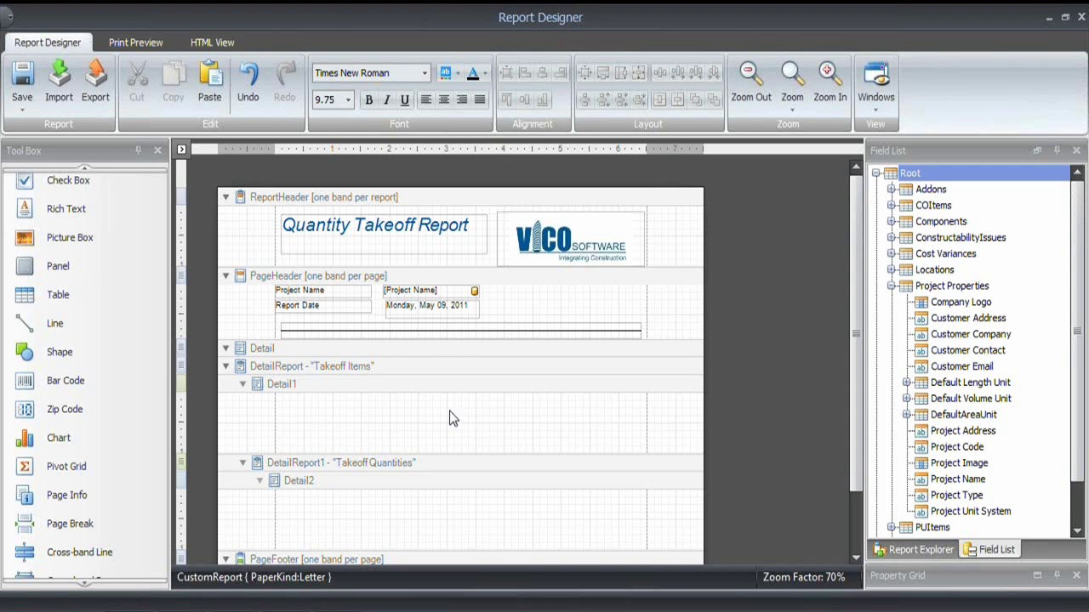
Set the font of the "Takeoff Items" detail report band to Arial
click(358, 369)
click(424, 72)
click(394, 87)
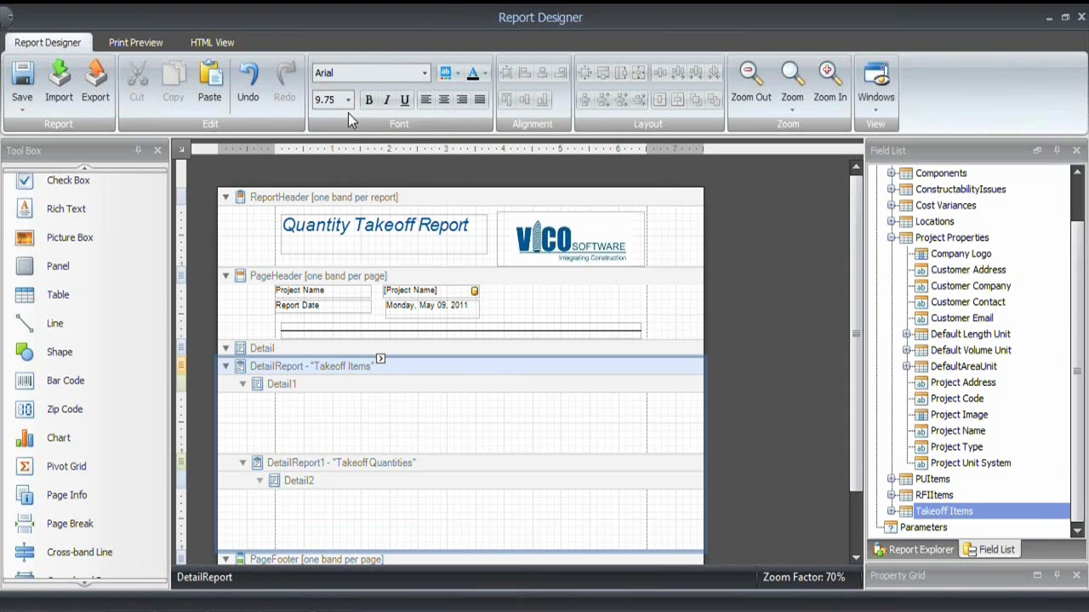
Insert a table about 101 by 28 in the Detail1 band and reduce it to a single cell
click(55, 295)
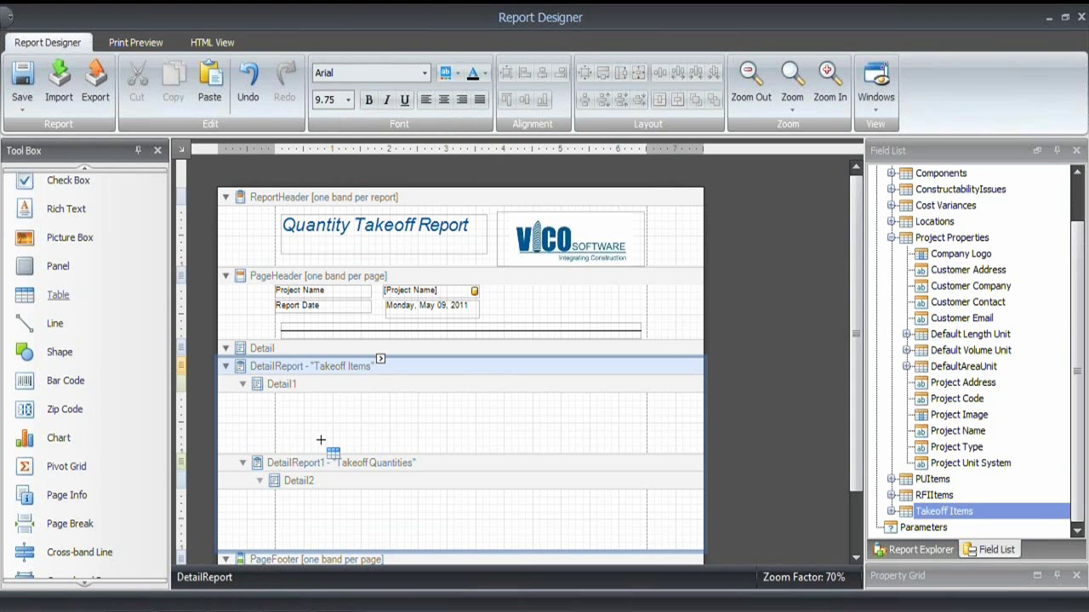
drag(285, 398, 345, 417)
click(309, 403)
click(310, 403)
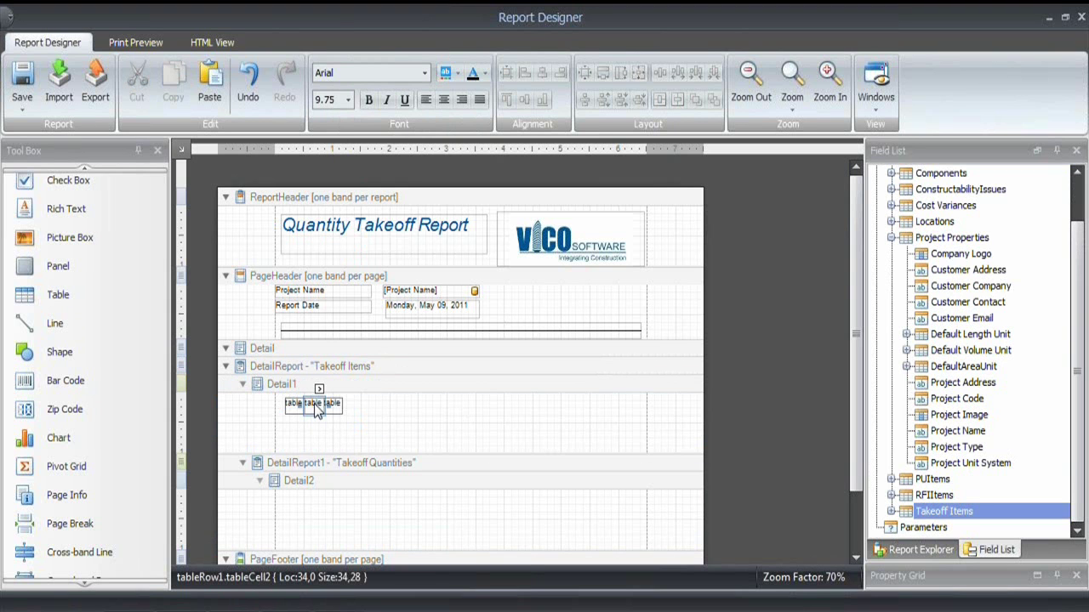
drag(321, 409, 342, 407)
Widen the single-cell table in Detail1 to about 649 so it spans from one page margin to the other
click(282, 399)
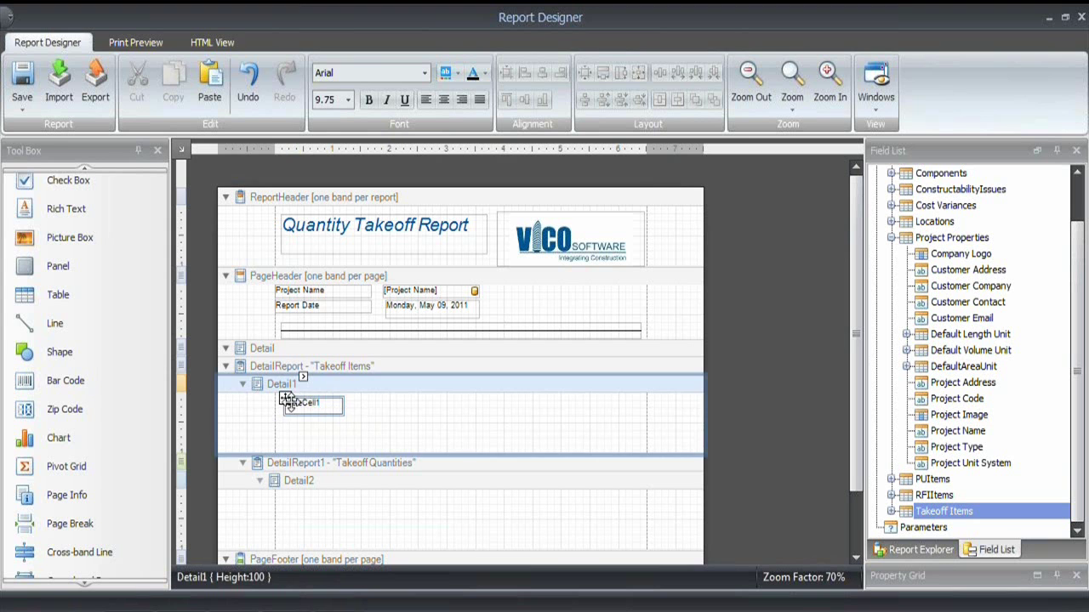
click(283, 399)
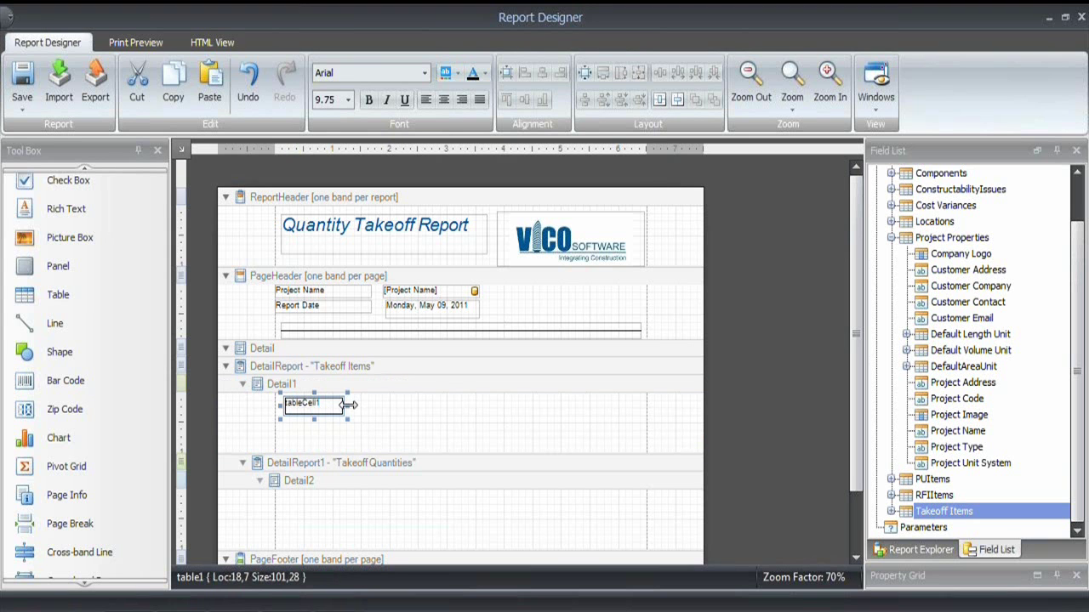
drag(350, 405, 649, 423)
drag(280, 406, 269, 405)
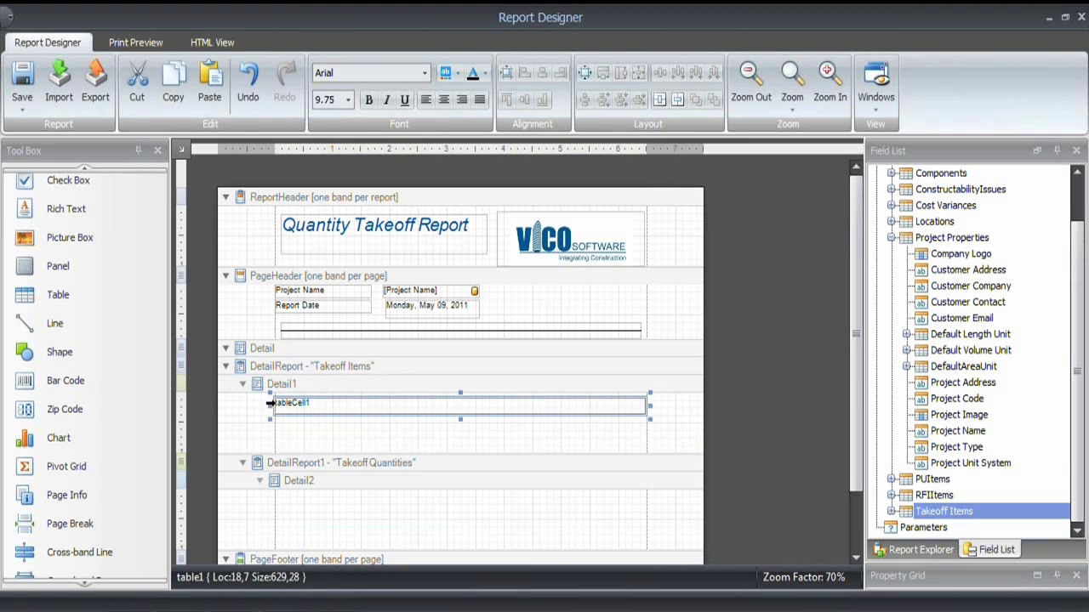
click(750, 389)
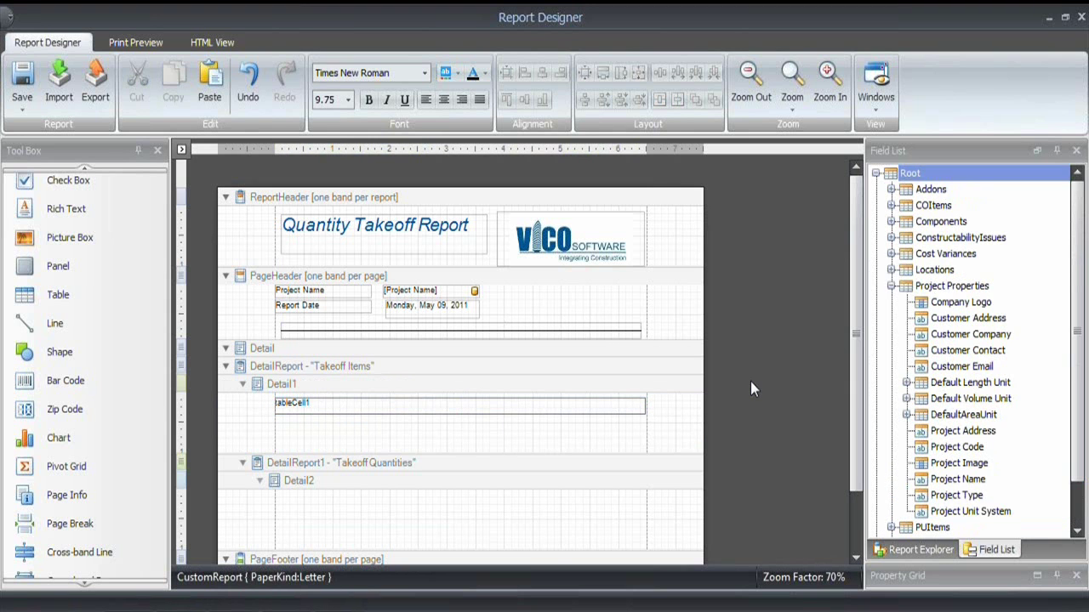
Bind the Detail1 table cell to the Name field from Takeoff Items
click(890, 286)
click(892, 334)
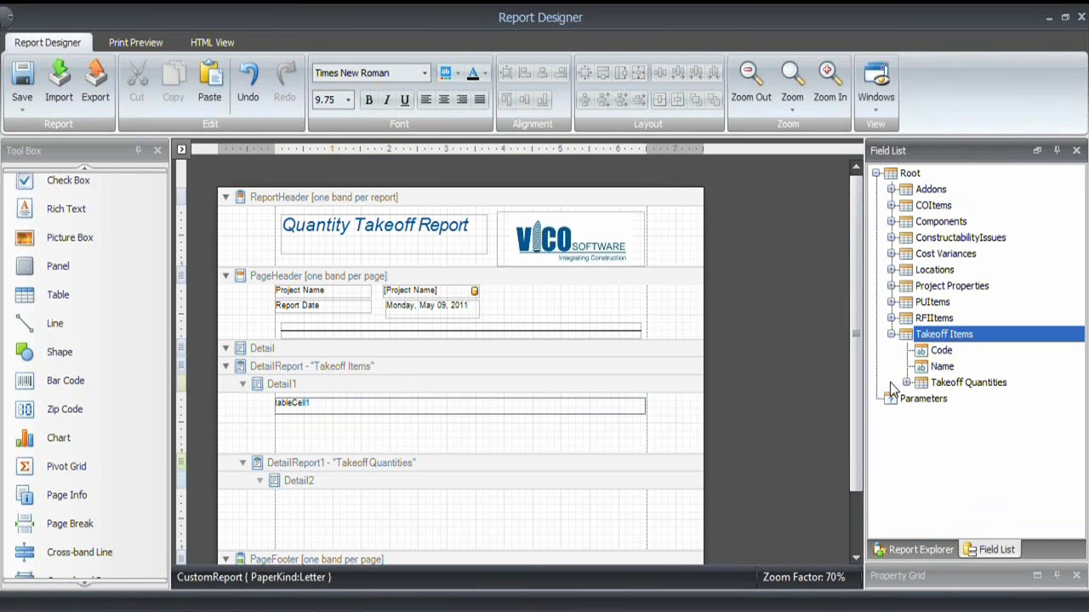
click(942, 367)
drag(943, 372, 322, 412)
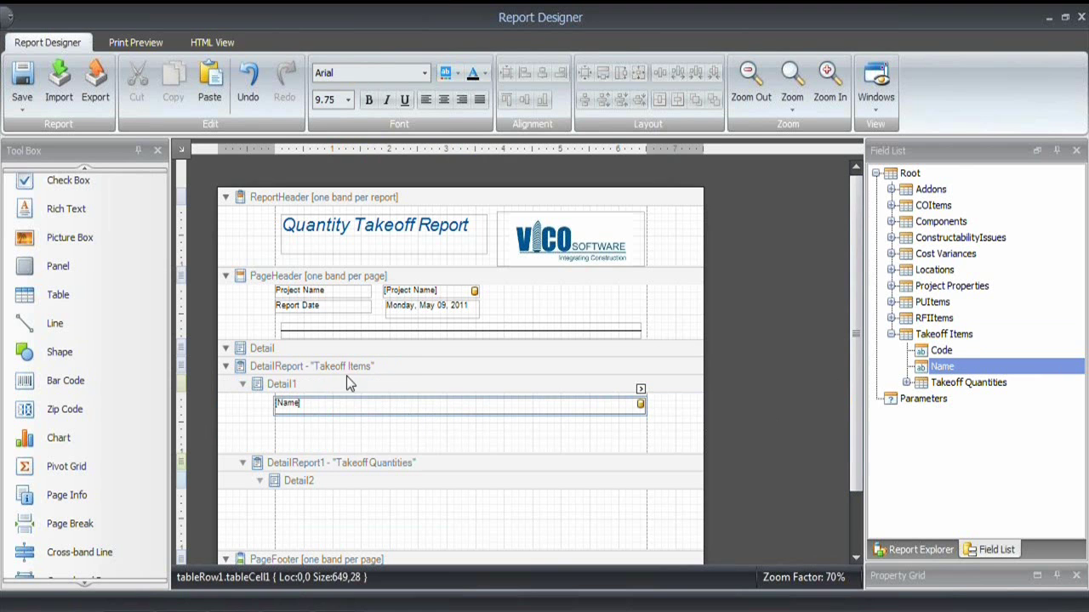
Move the [Name] table up against the upper edge of the Detail1 band
click(274, 398)
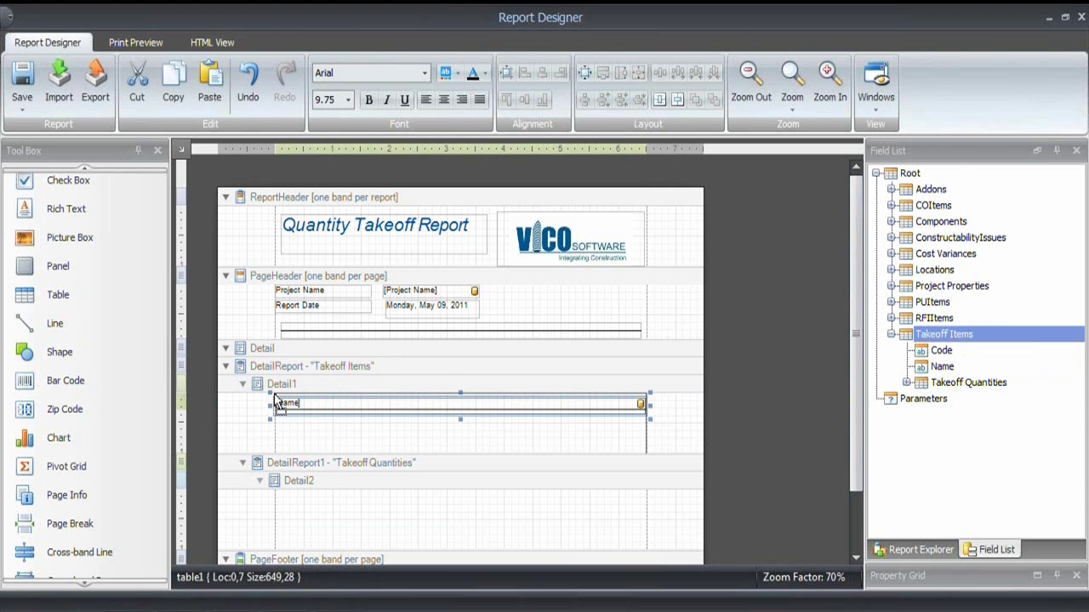
drag(276, 401, 278, 396)
click(324, 428)
click(713, 487)
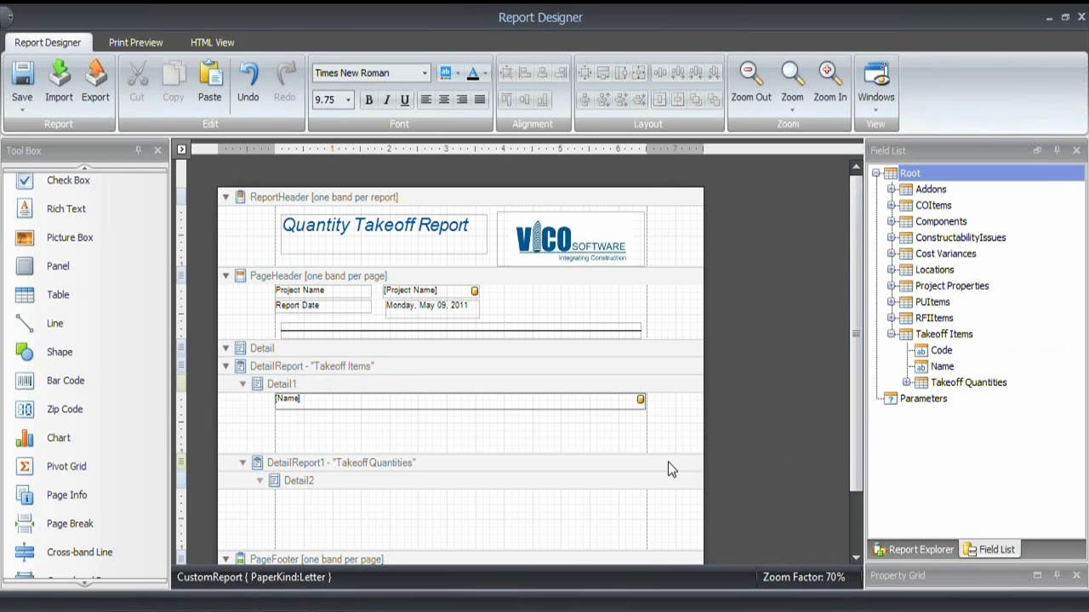
Reduce the height of the Detail1 band to fit closely around the [Name] table
drag(677, 452, 646, 434)
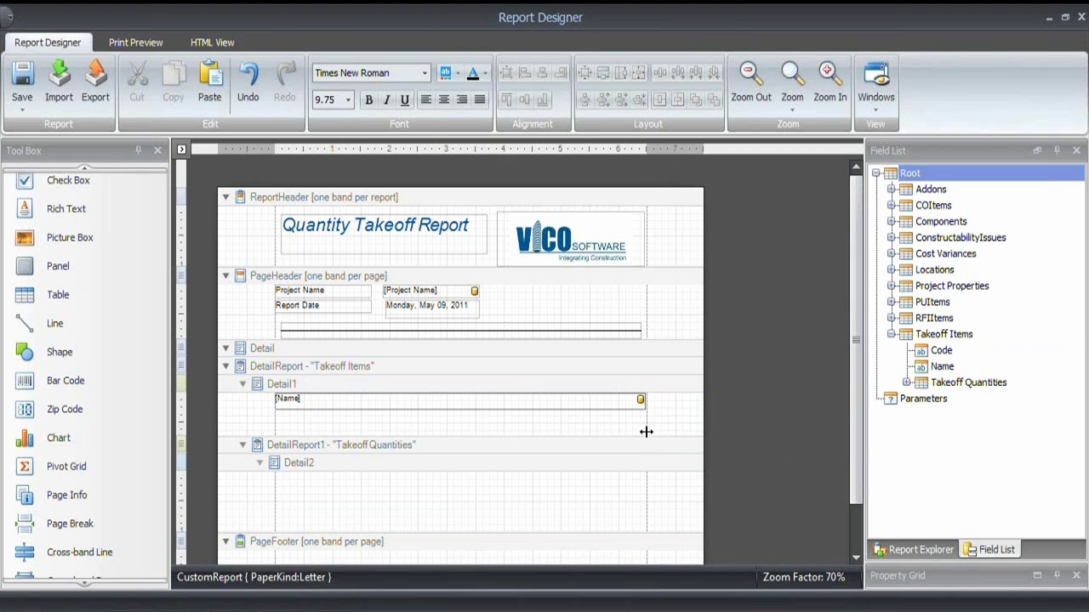
click(329, 401)
click(358, 499)
drag(680, 434, 687, 411)
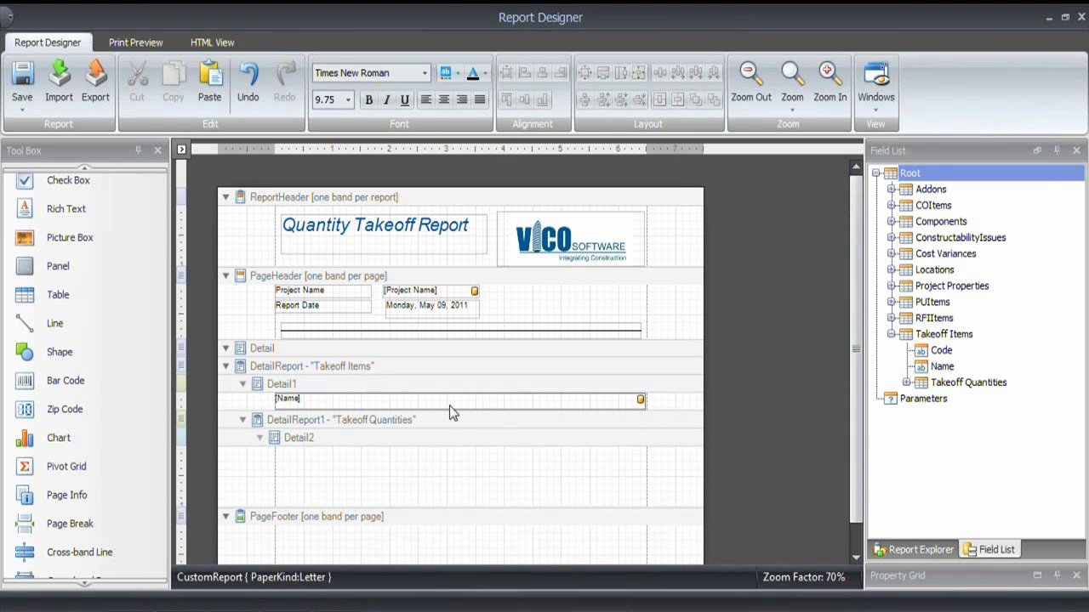
Copy the whole [Name] table from Detail1 and paste it into the Detail2 band under "Takeoff Quantities"
click(290, 404)
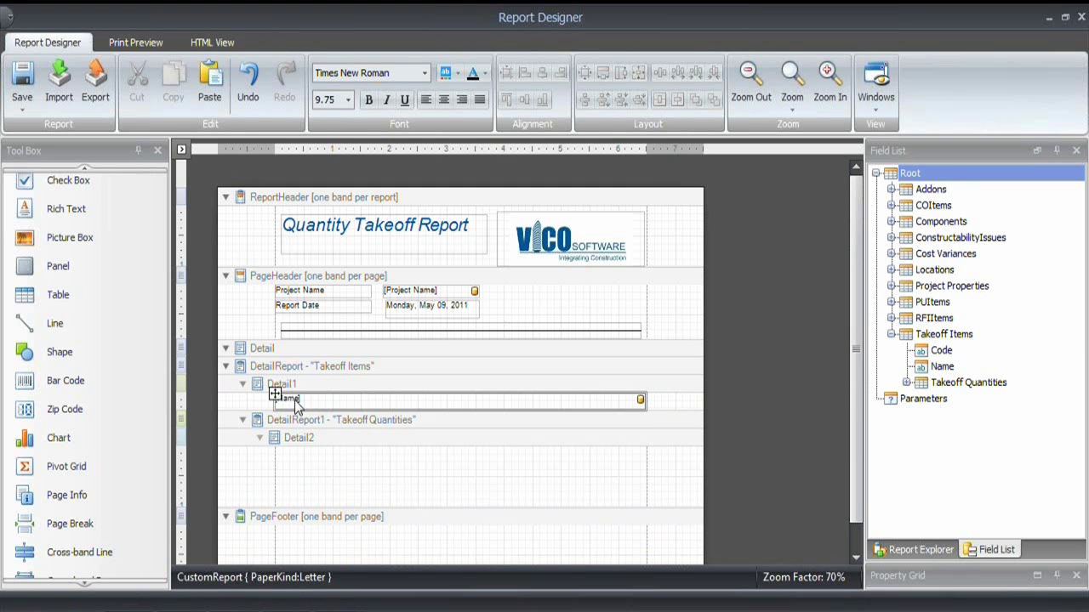
click(288, 401)
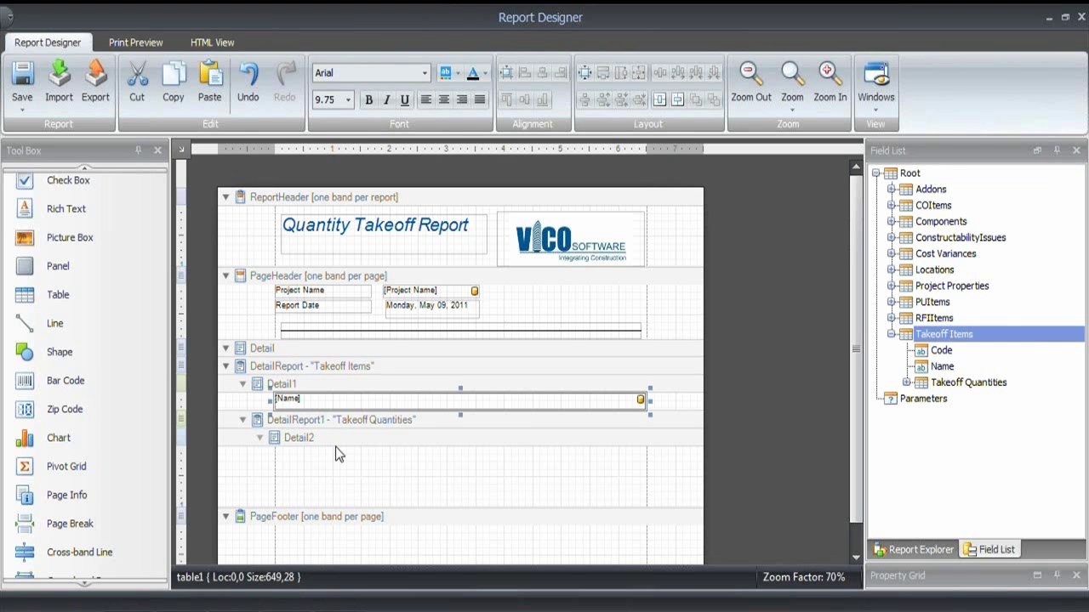
click(334, 449)
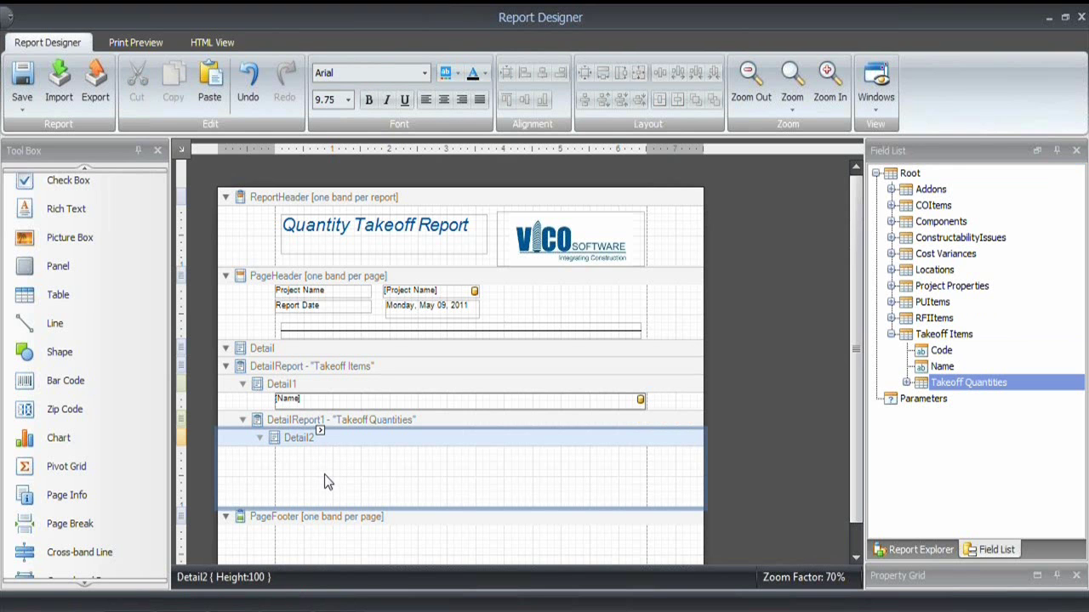
key(ctrl+v)
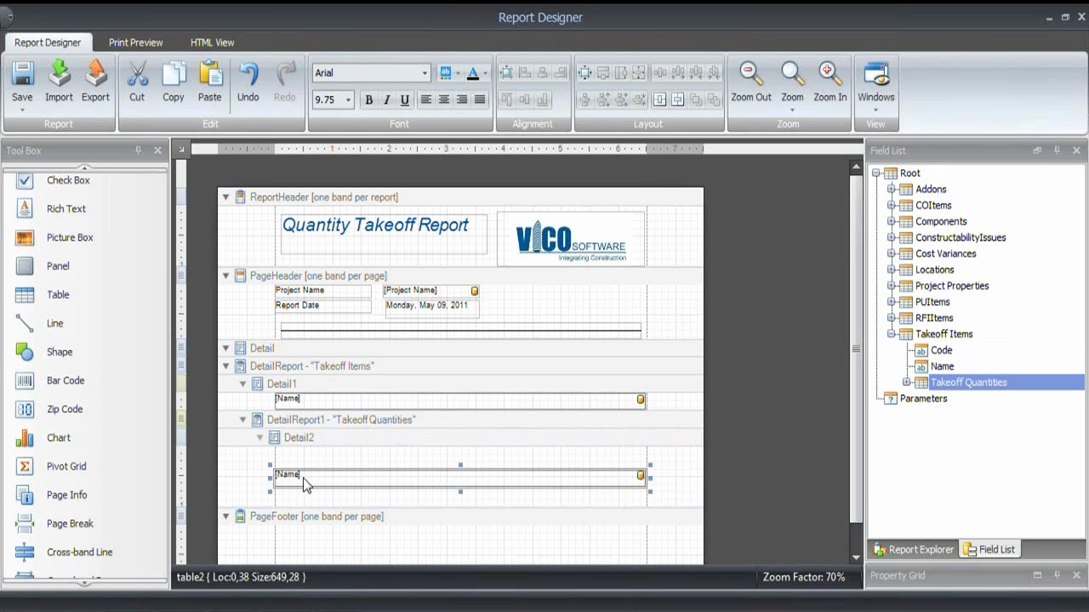
Move the pasted [Name] table up against the upper edge of the Detail2 band
click(296, 483)
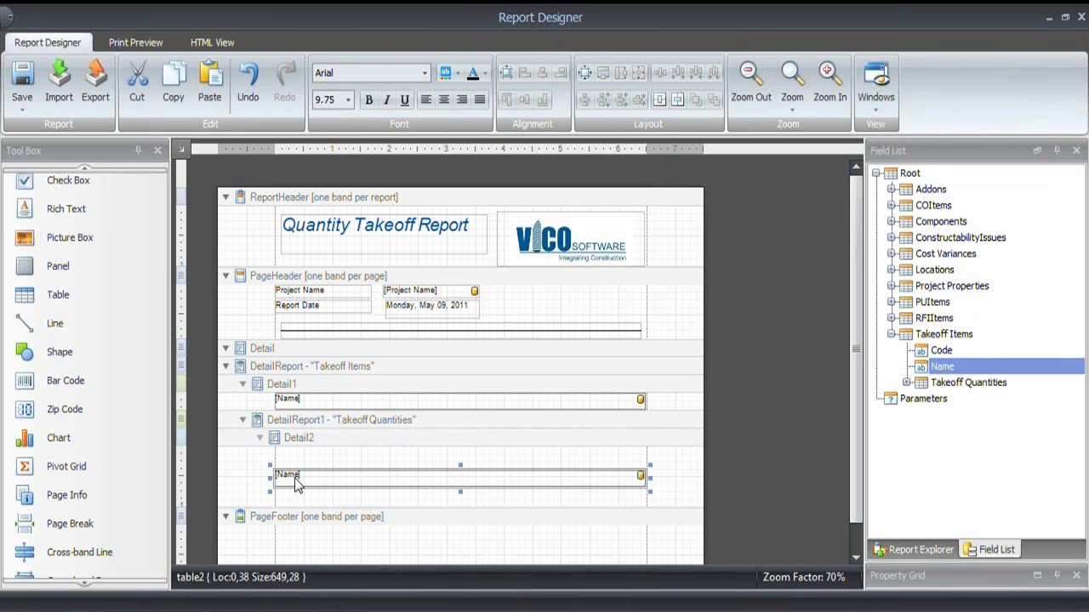
click(296, 480)
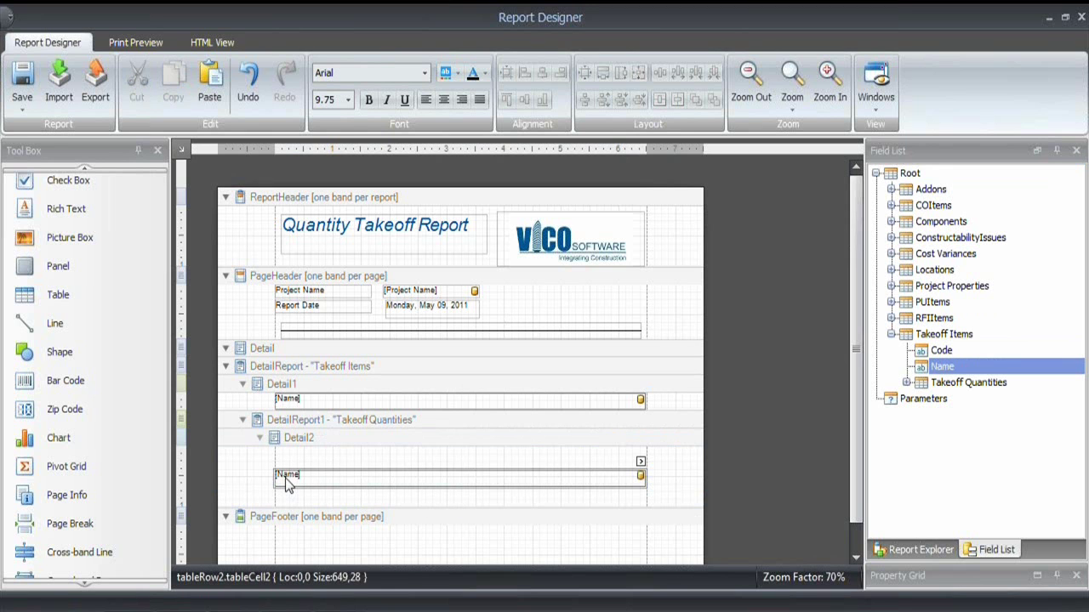
drag(275, 469, 275, 445)
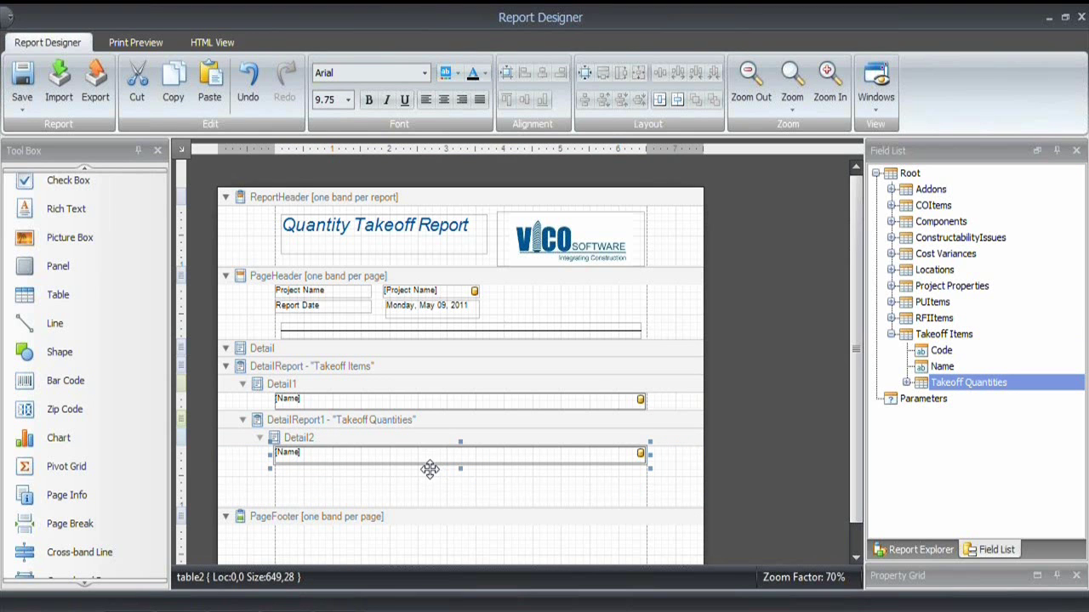
Insert two more columns to the right of the [Name] cell in the Detail2 table
right_click(296, 456)
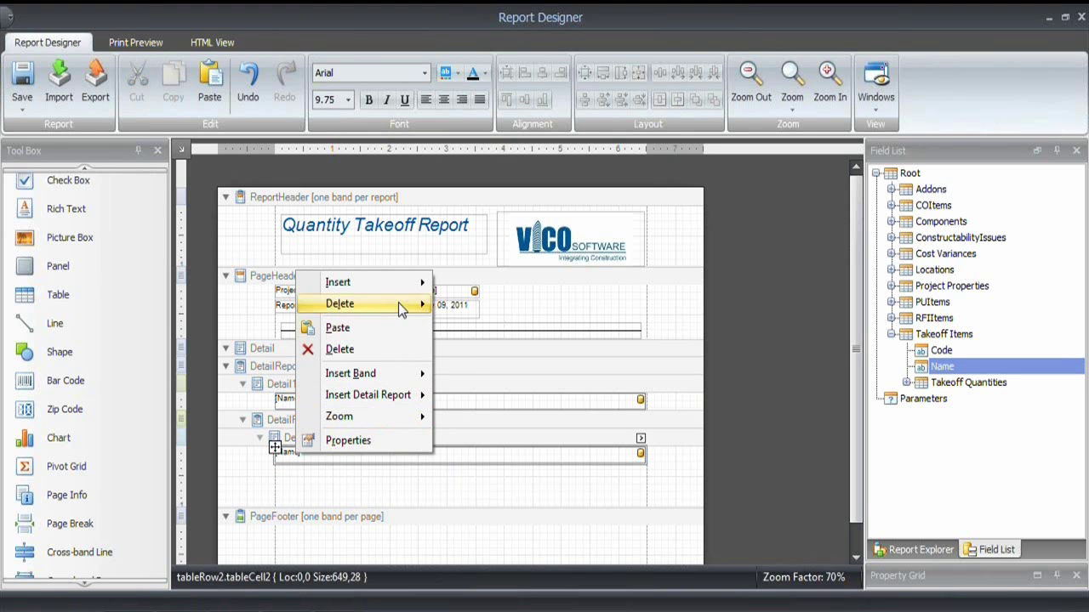
mouse_move(406, 292)
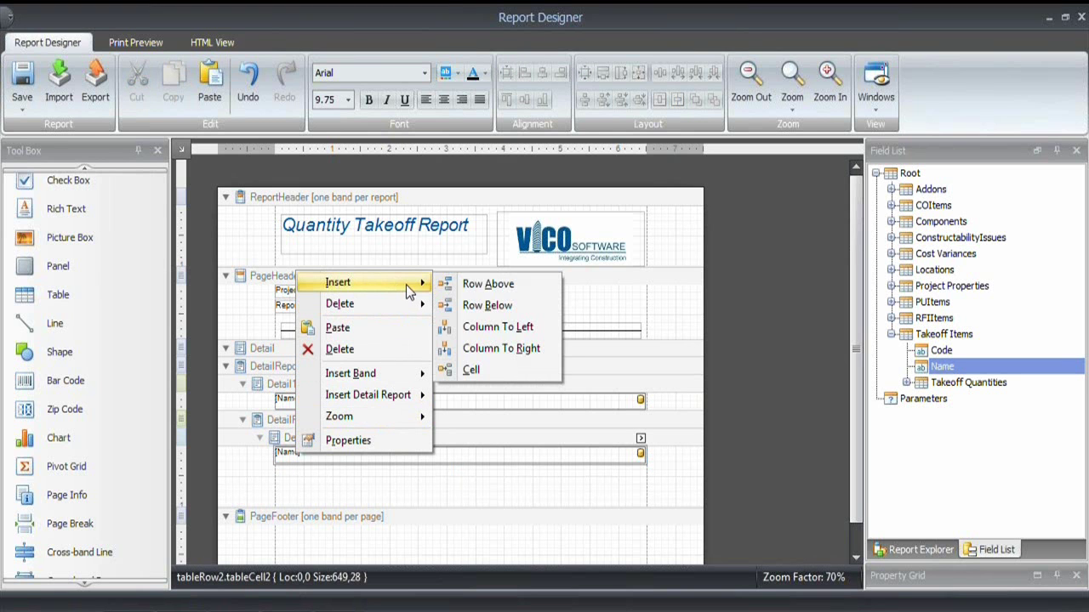
click(493, 348)
right_click(483, 452)
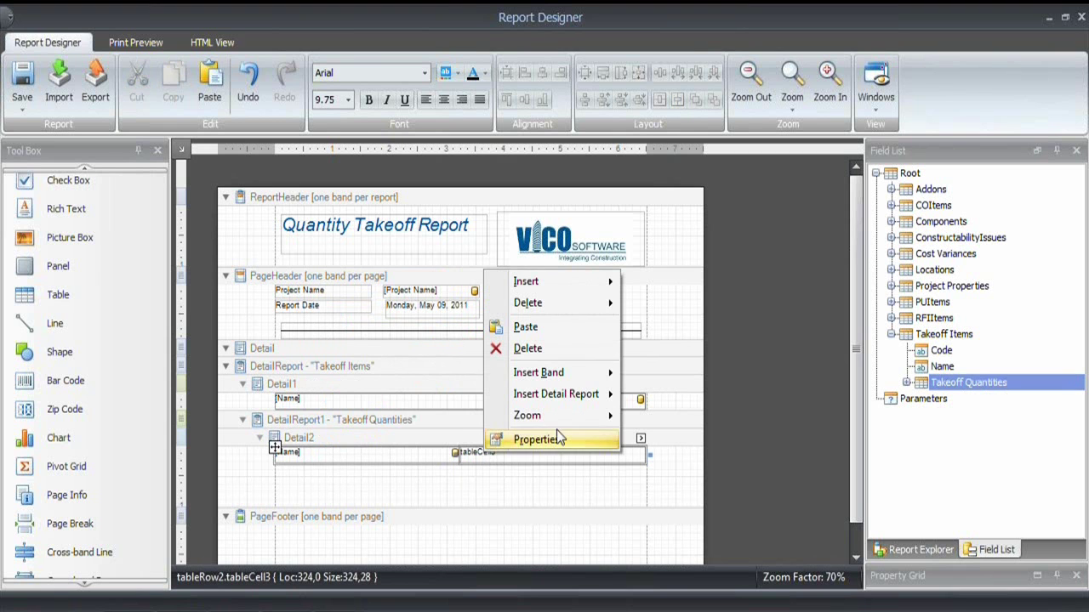
mouse_move(575, 285)
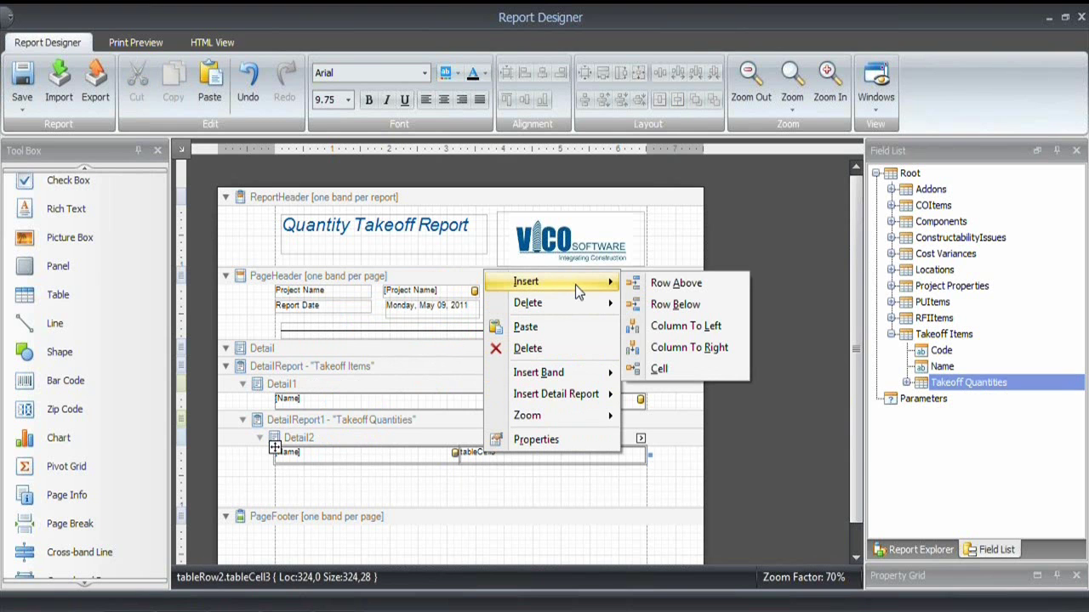
click(690, 347)
click(770, 467)
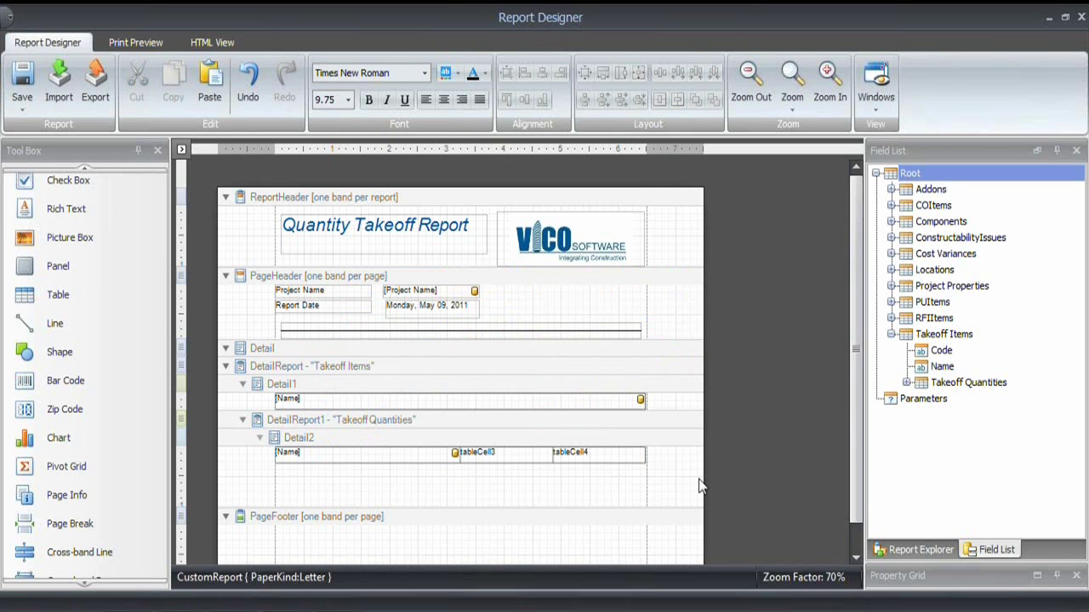
Bind the first cell of the Detail2 table to the Name field from Takeoff Quantities
click(906, 384)
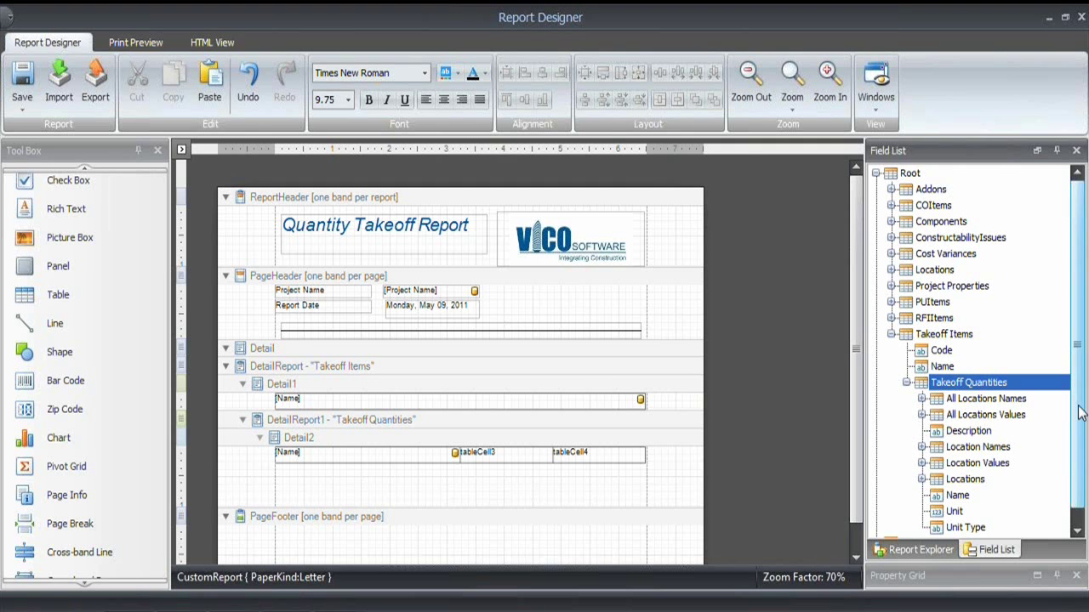
scroll(1078, 423, down, 1)
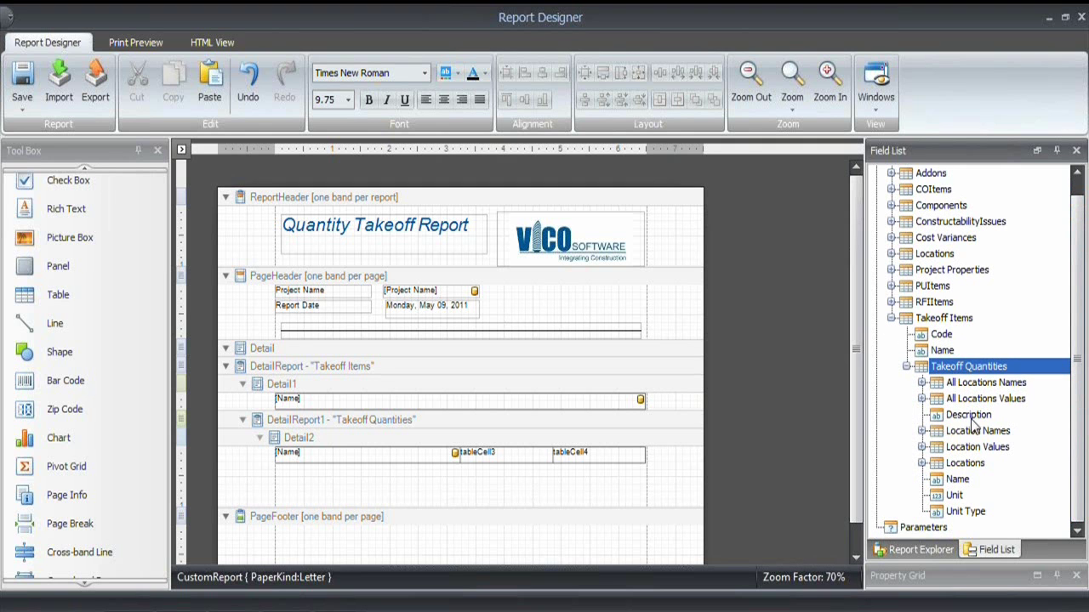
drag(955, 482, 328, 448)
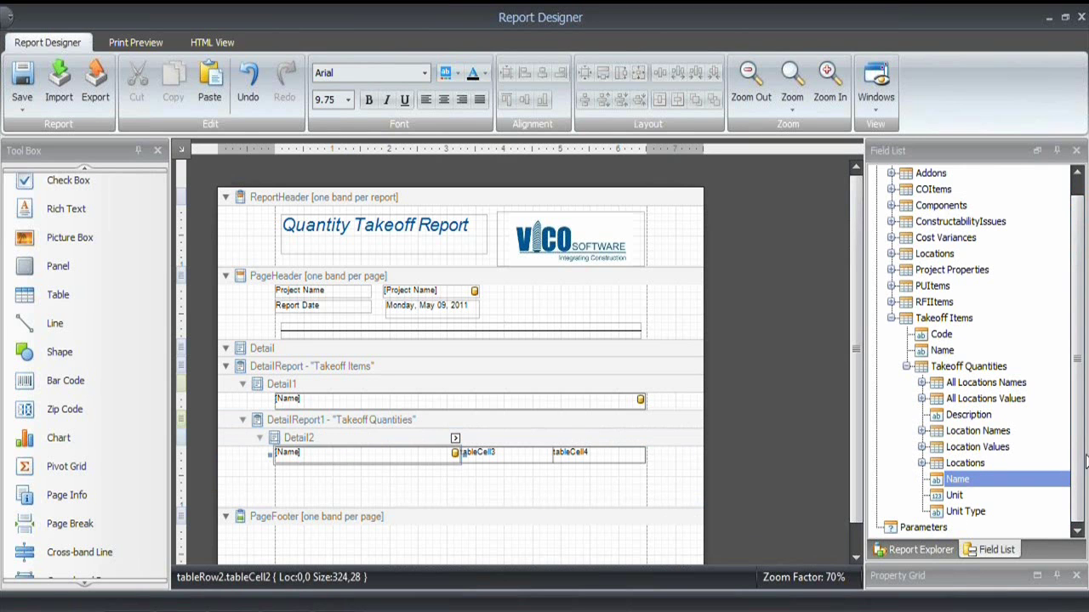
Bind the middle cell of the Detail2 table to the 001. Project field from Location Values under Takeoff Quantities
click(978, 448)
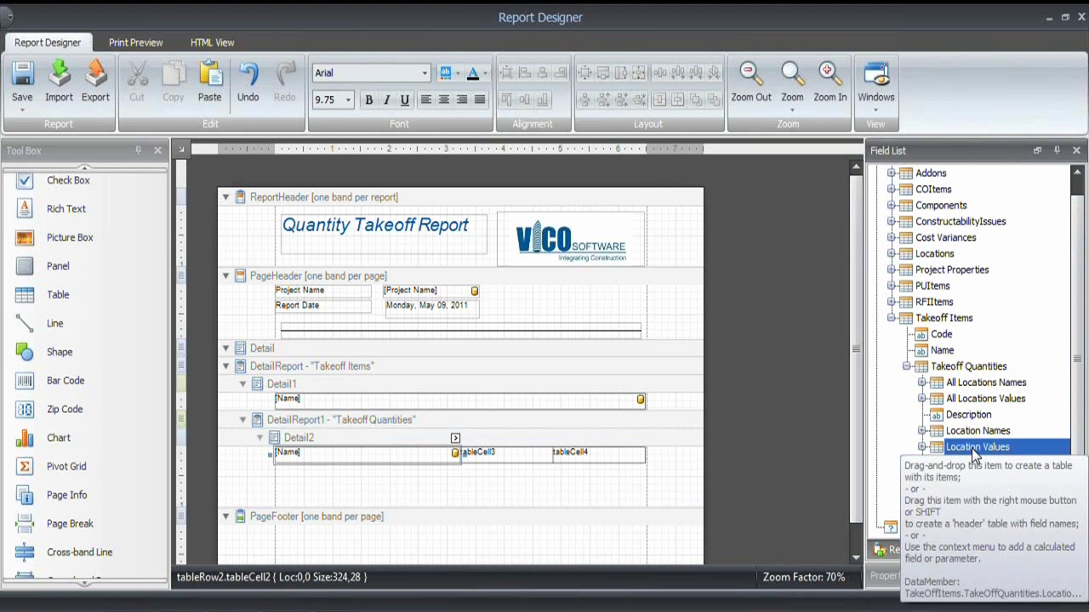
click(922, 446)
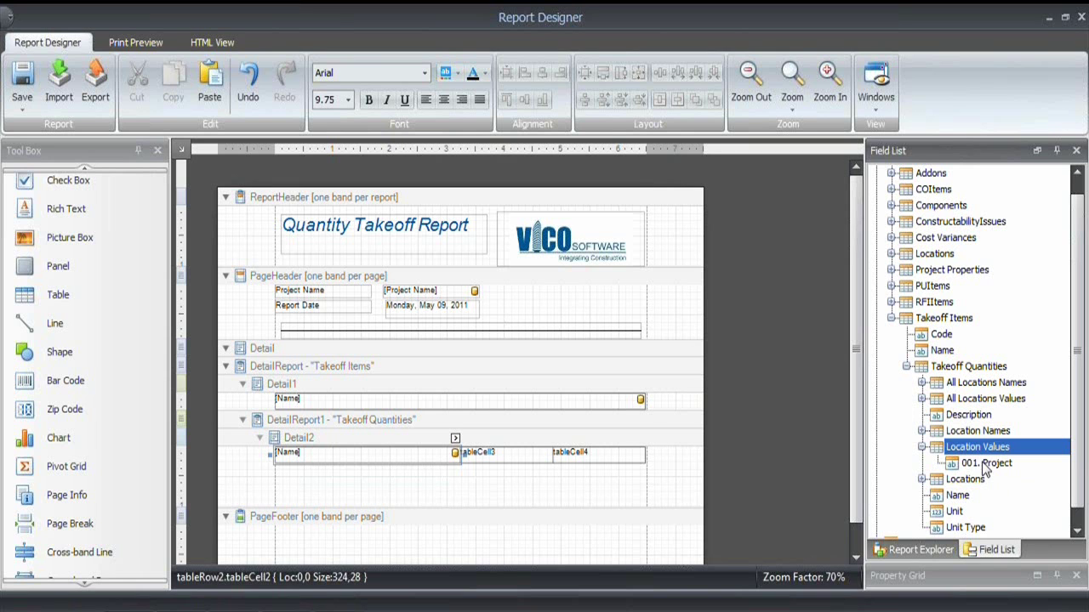
click(986, 463)
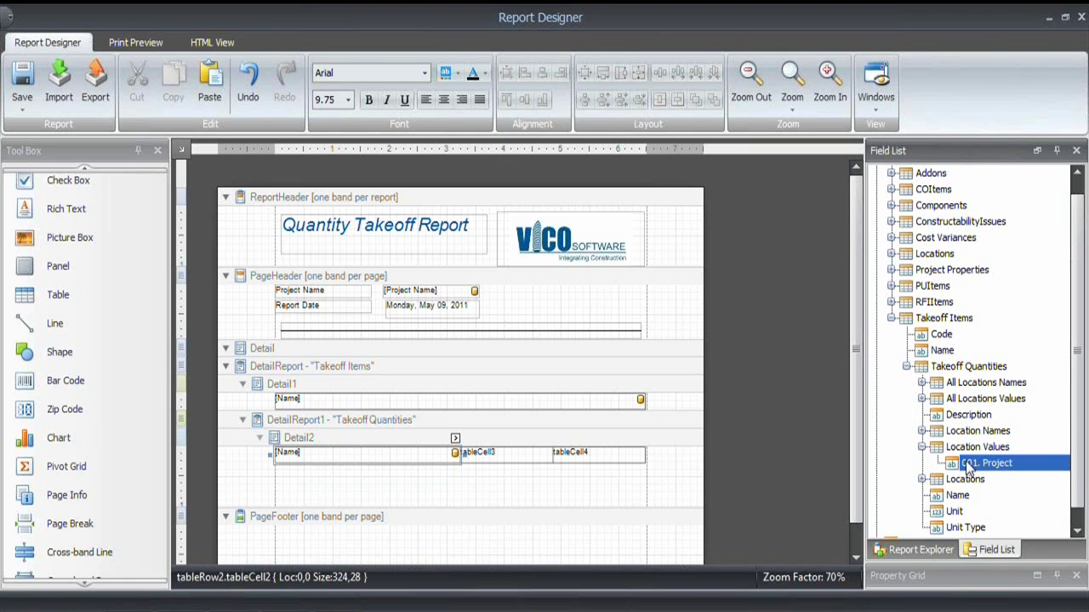
drag(991, 468, 492, 455)
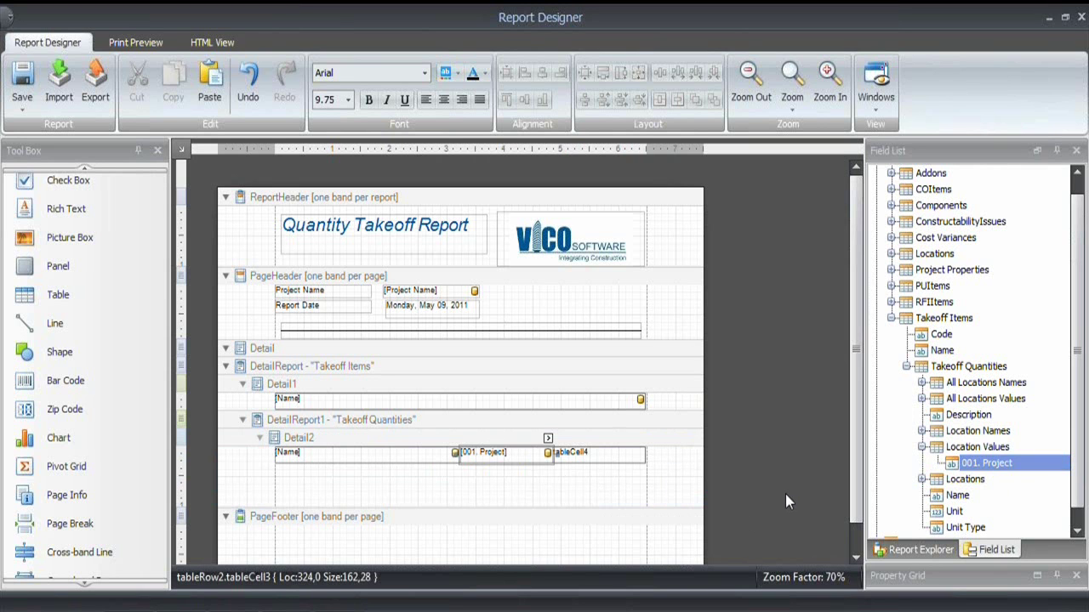
Bind the last cell of the Detail2 table to the Description field from Takeoff Quantities
click(594, 455)
scroll(1079, 467, down, 1)
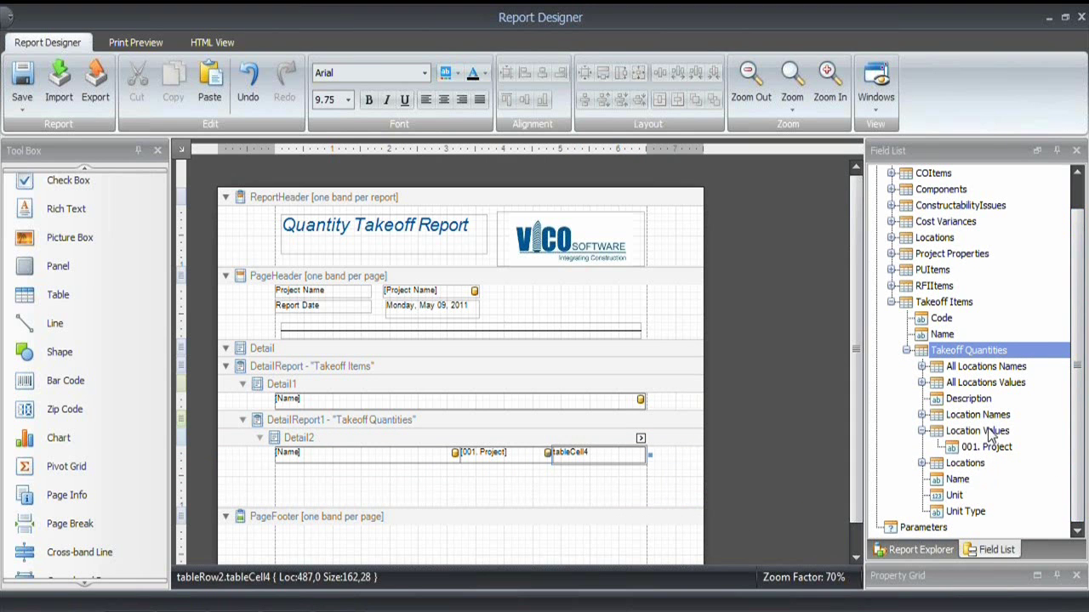
click(922, 432)
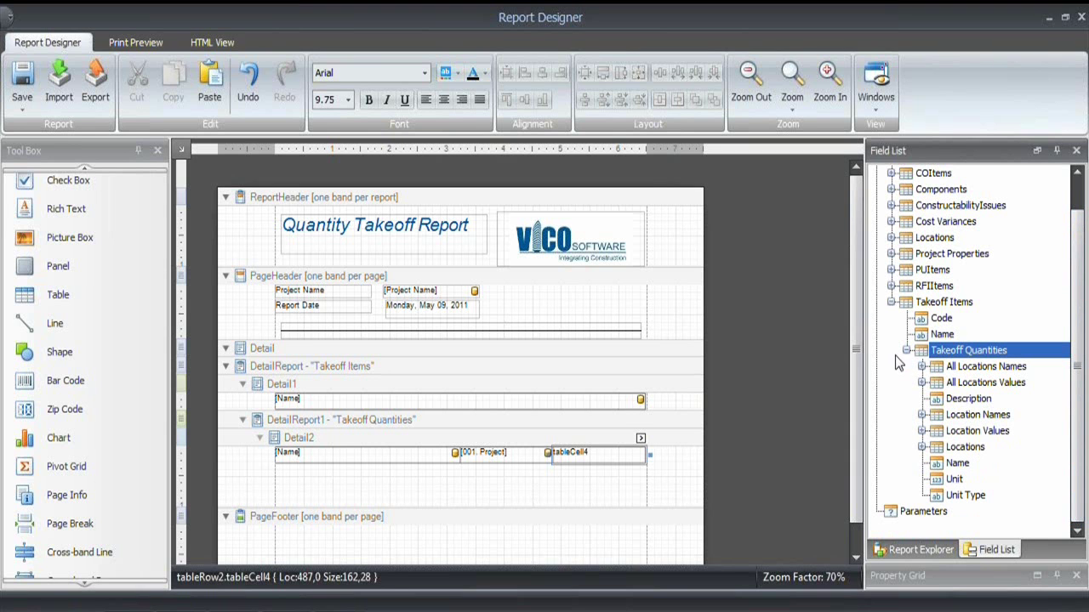
click(966, 400)
drag(965, 404, 593, 468)
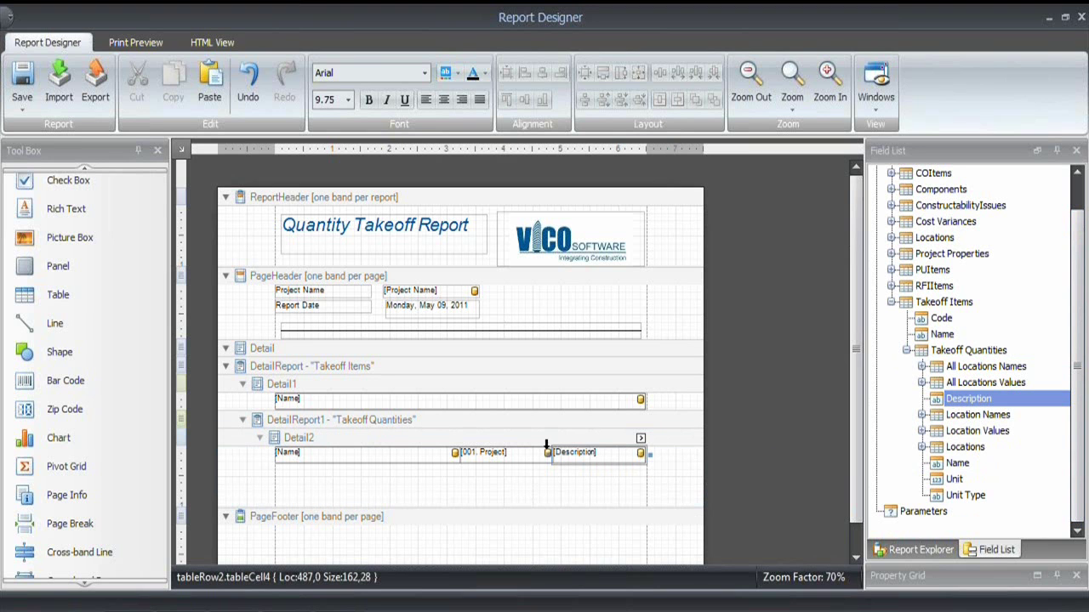
Format the [001. Project] cell in Detail2 with the Number format n2 and right-align its text
click(498, 461)
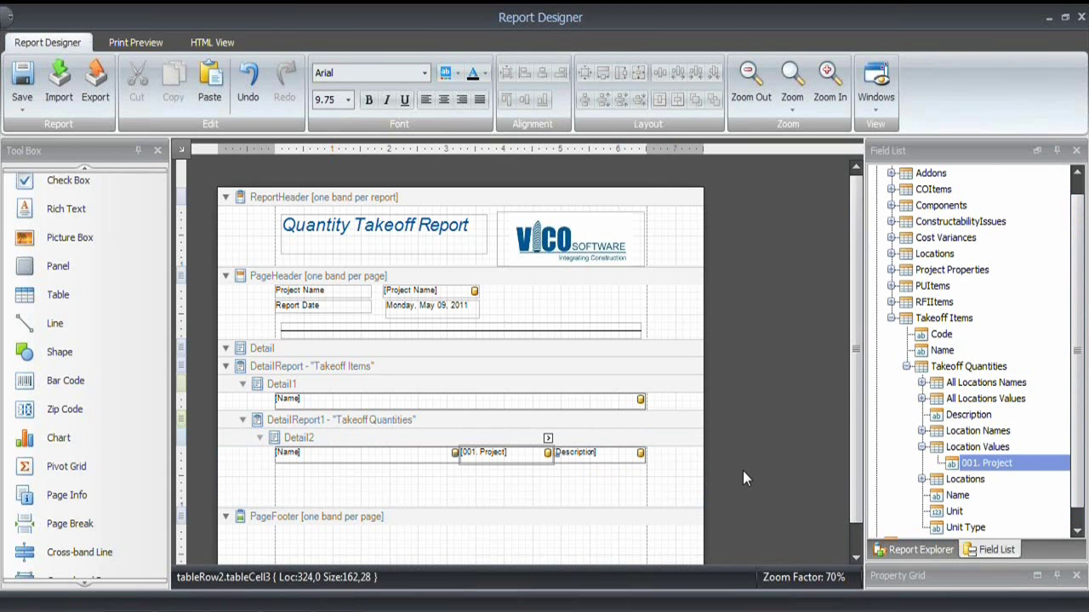
click(548, 439)
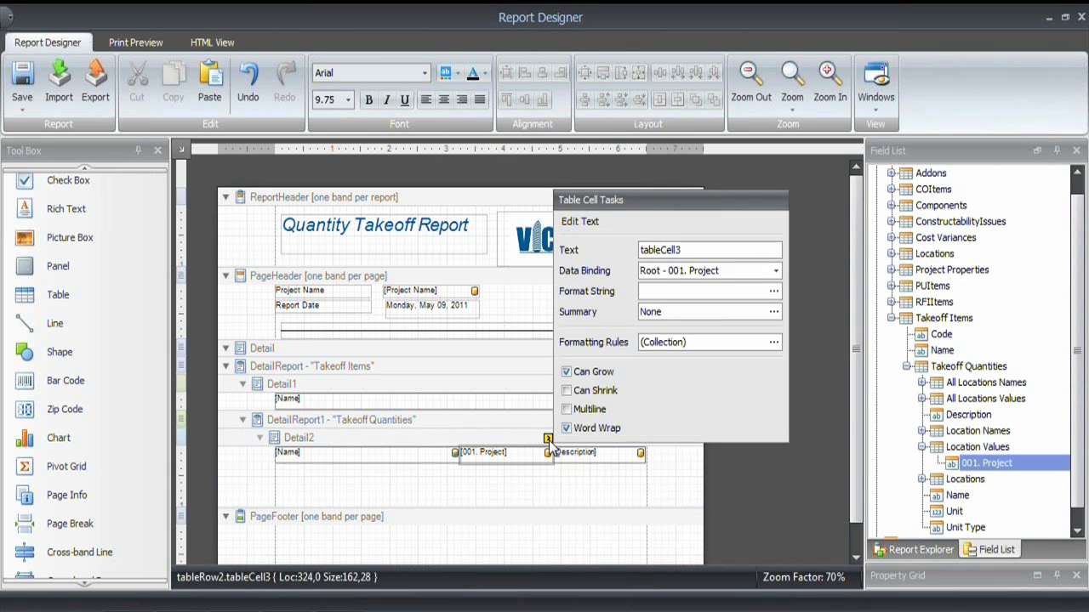
click(773, 292)
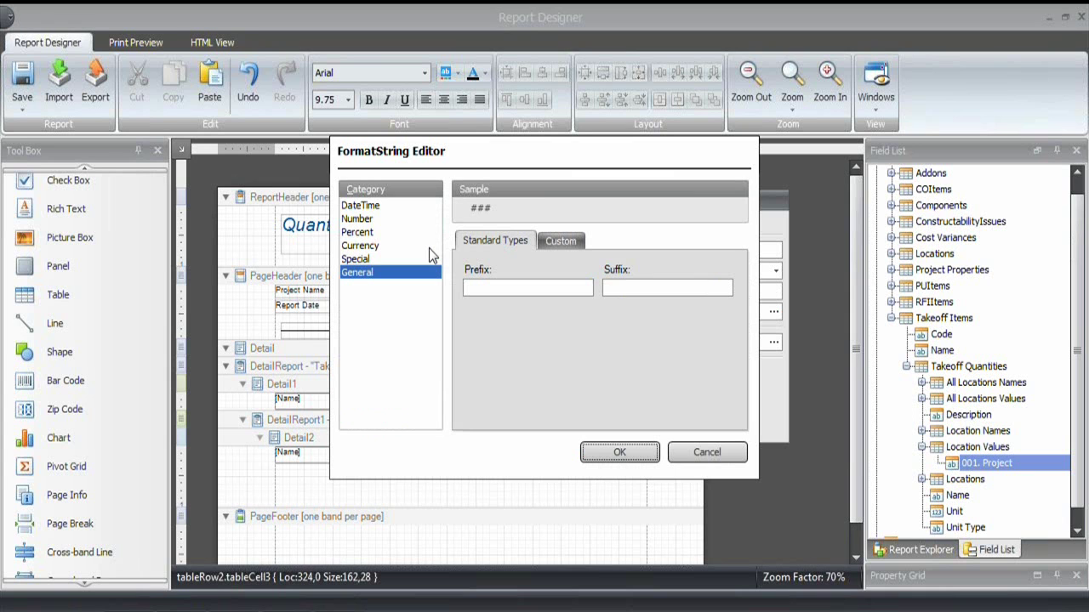
click(374, 219)
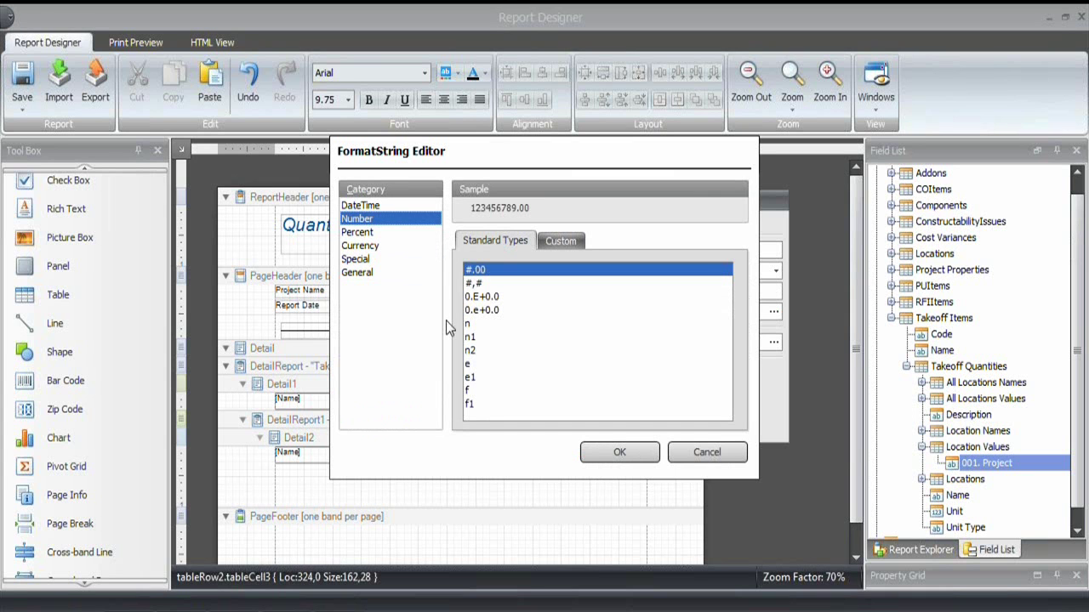
click(470, 350)
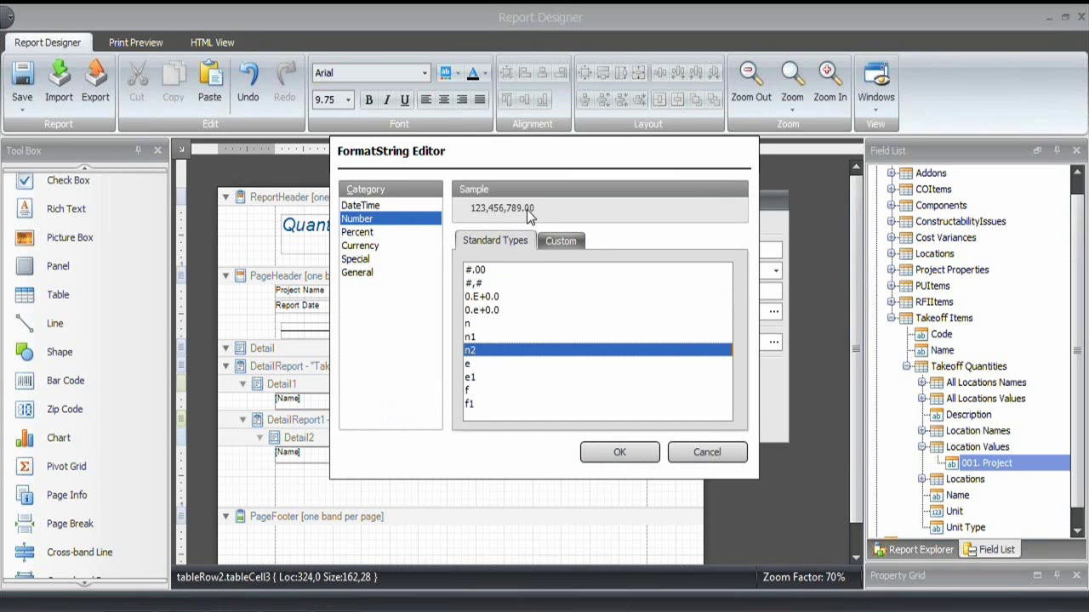
click(507, 337)
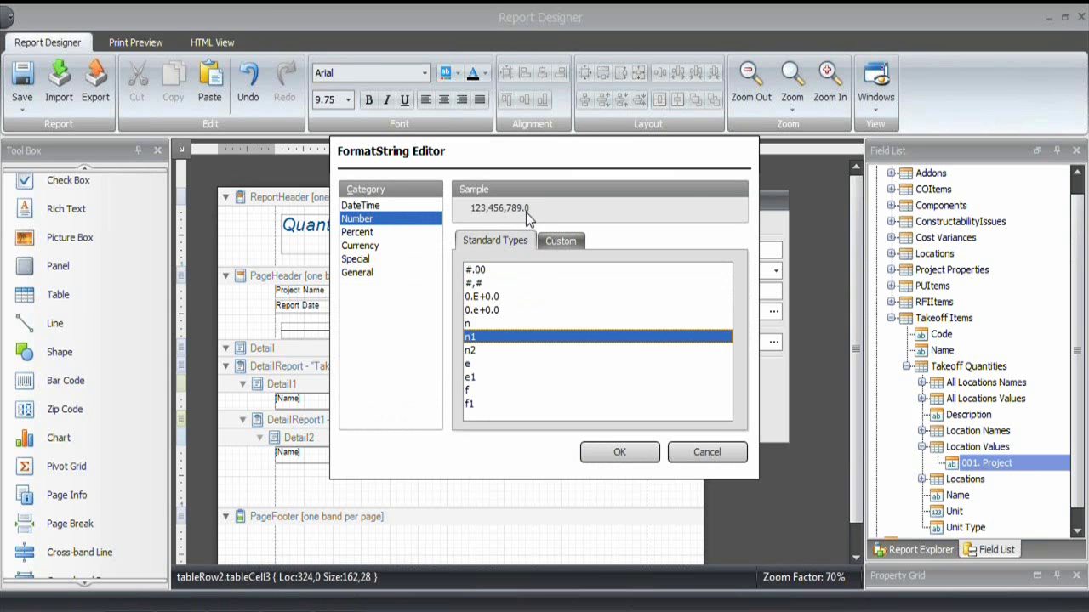
click(477, 284)
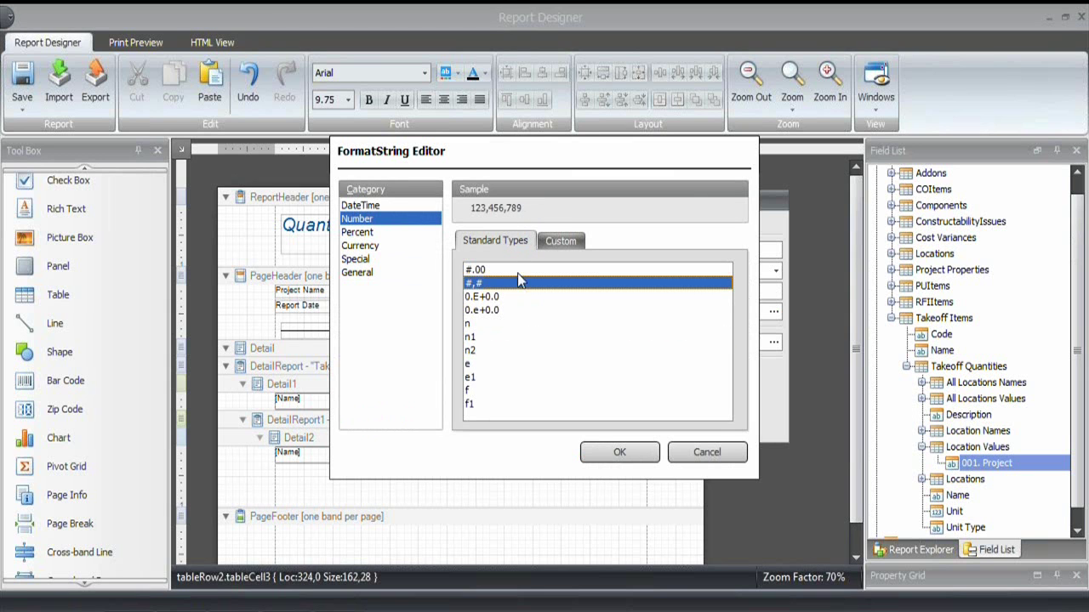
click(482, 311)
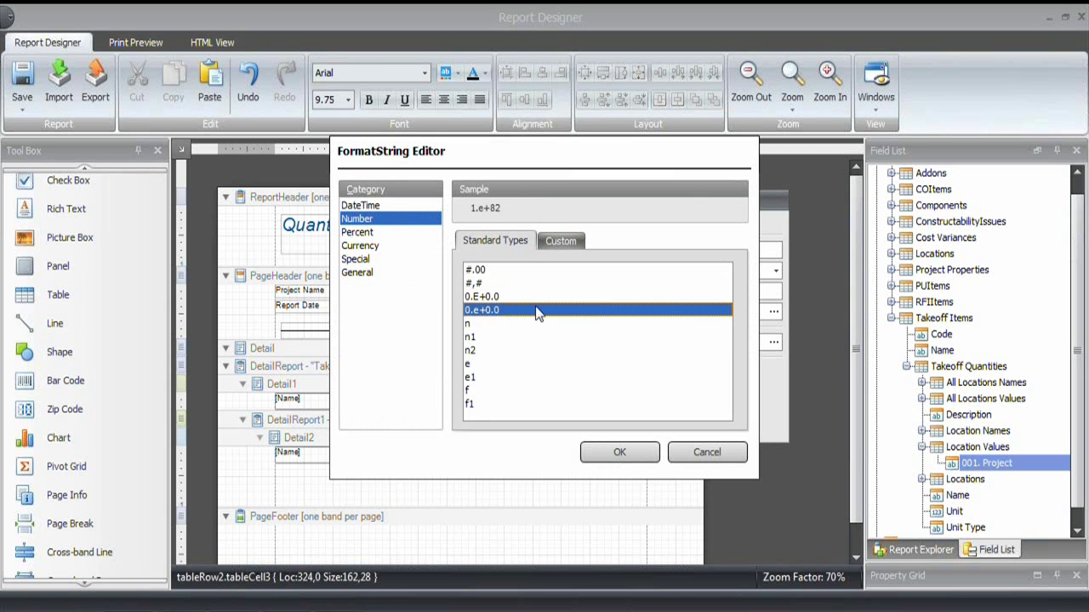
click(472, 350)
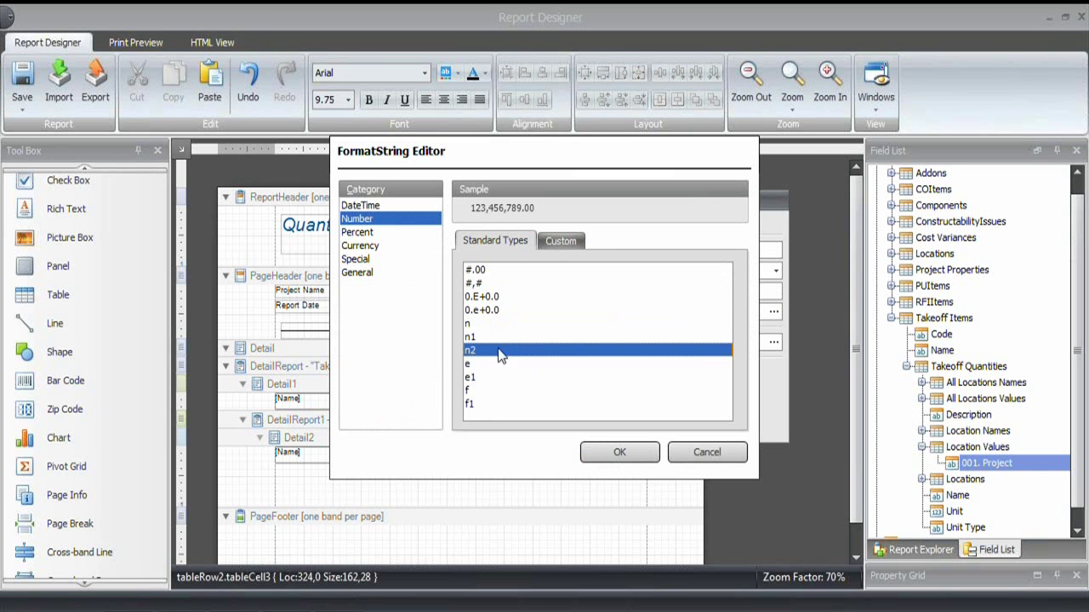
click(595, 452)
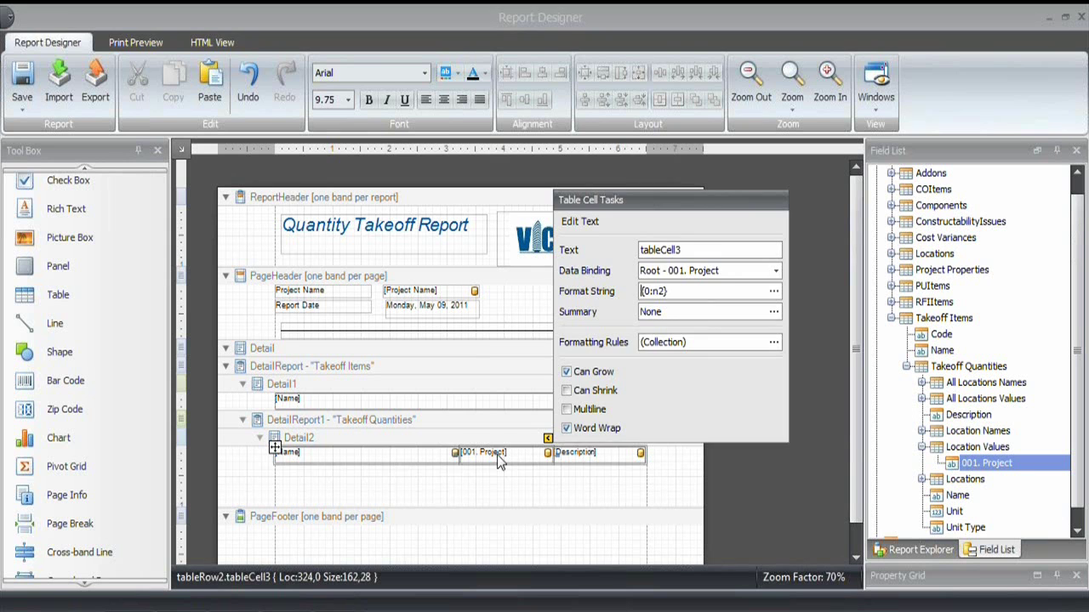
click(500, 449)
click(460, 100)
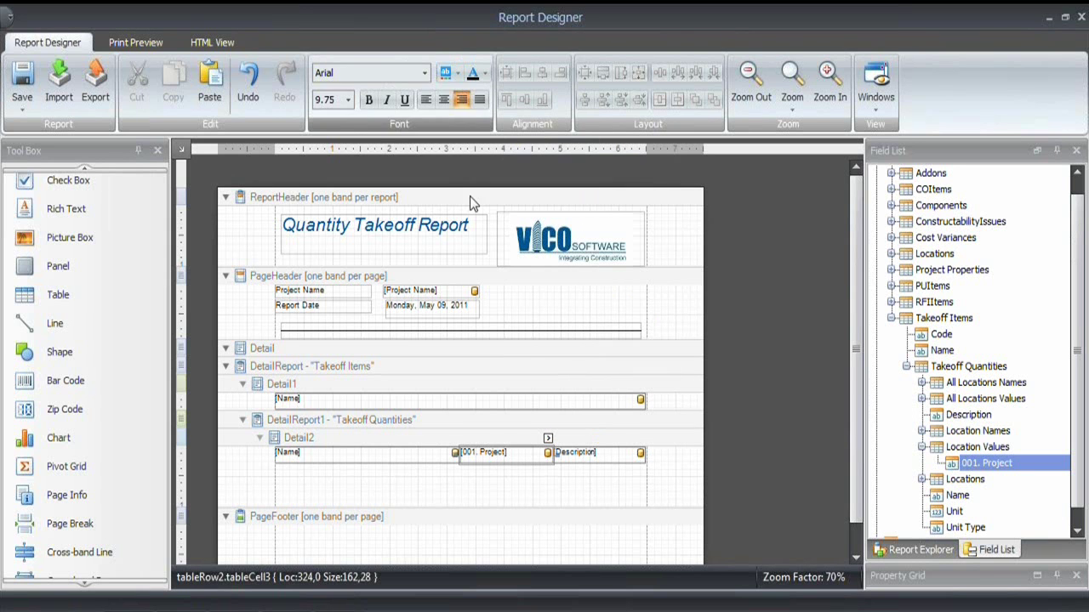
Set the left padding of the [Description] cell in Detail2 to 5
click(578, 453)
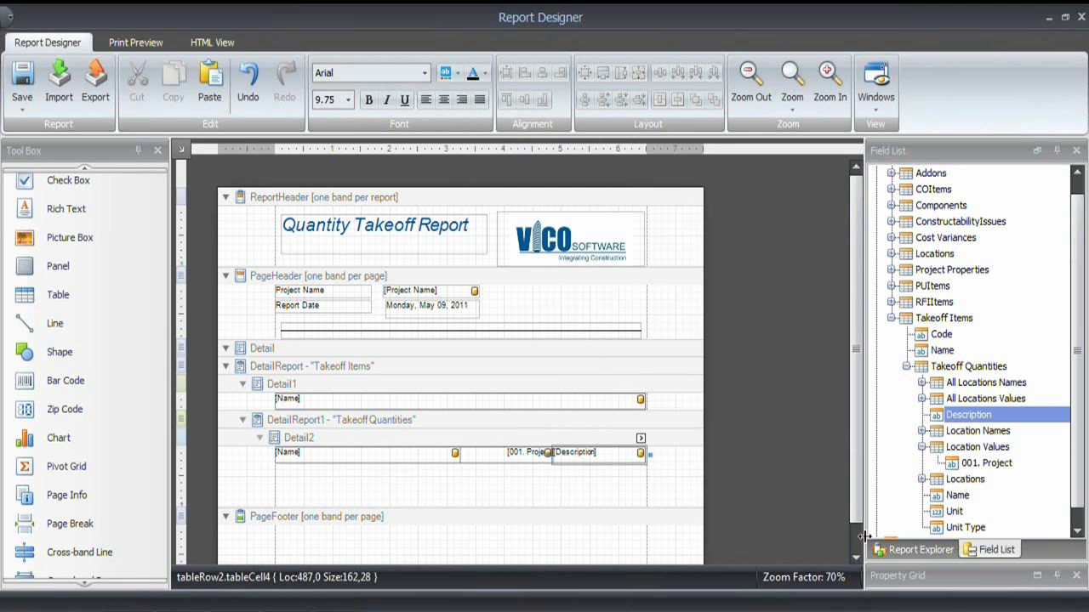
click(1029, 580)
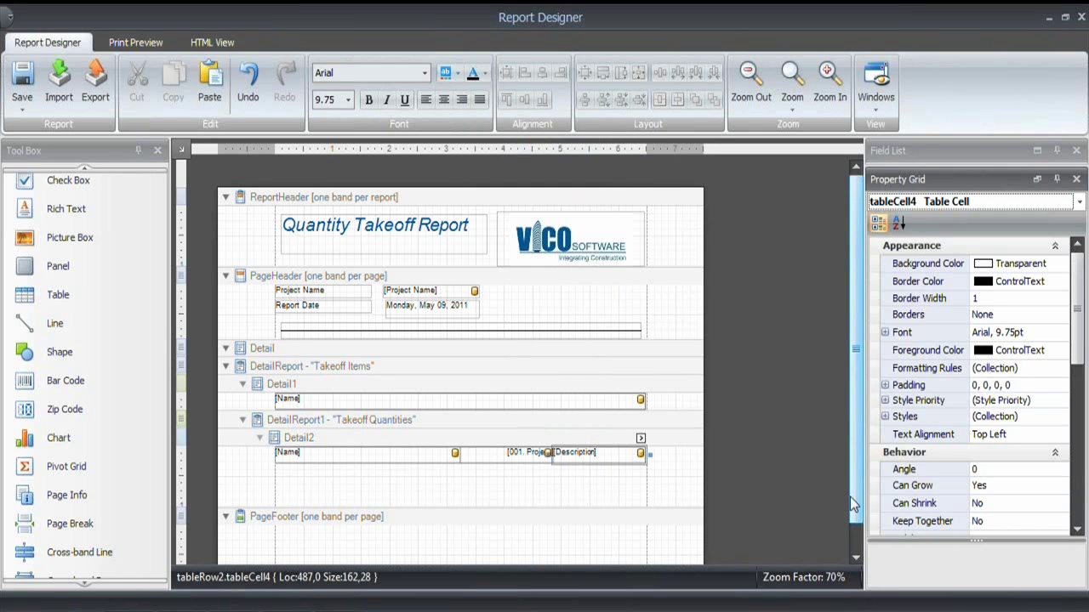
click(885, 385)
click(988, 415)
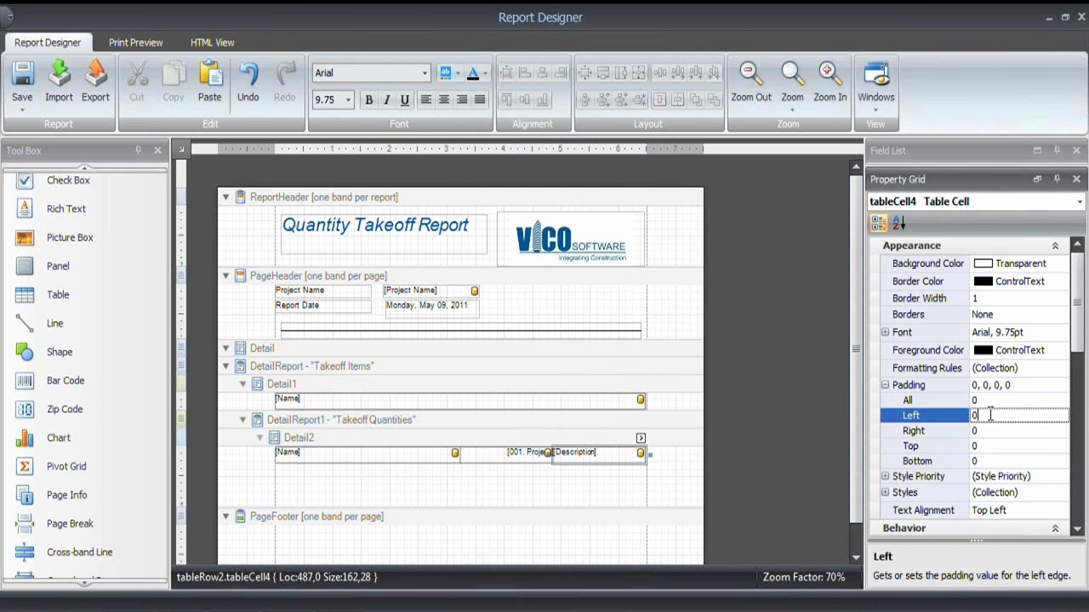
text(5)
key(Return)
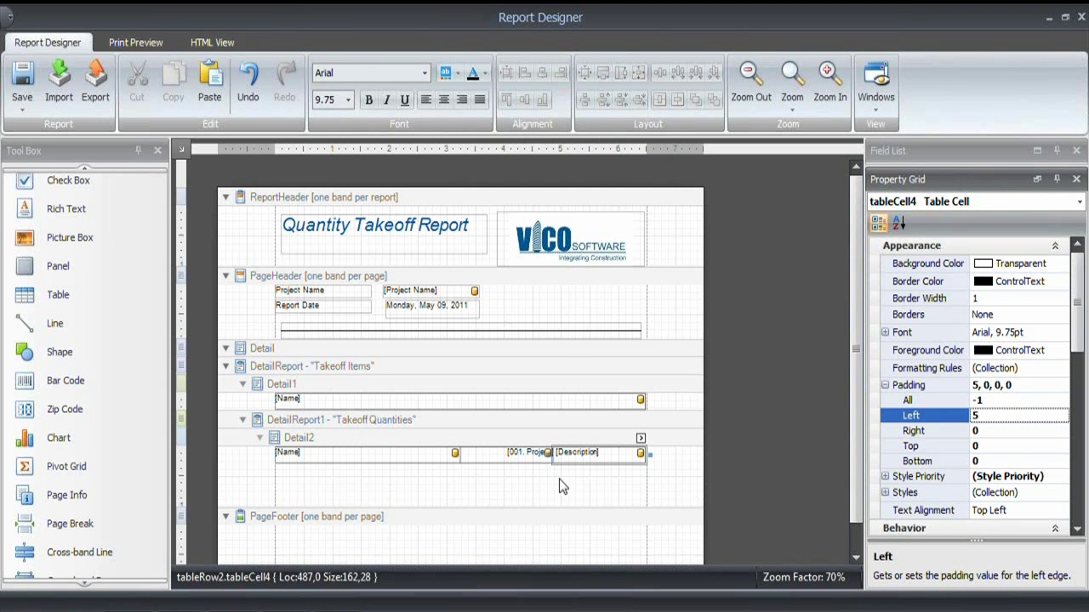
Give the [Name] cell in the Detail1 band a light grey background (224, 224, 224)
click(313, 404)
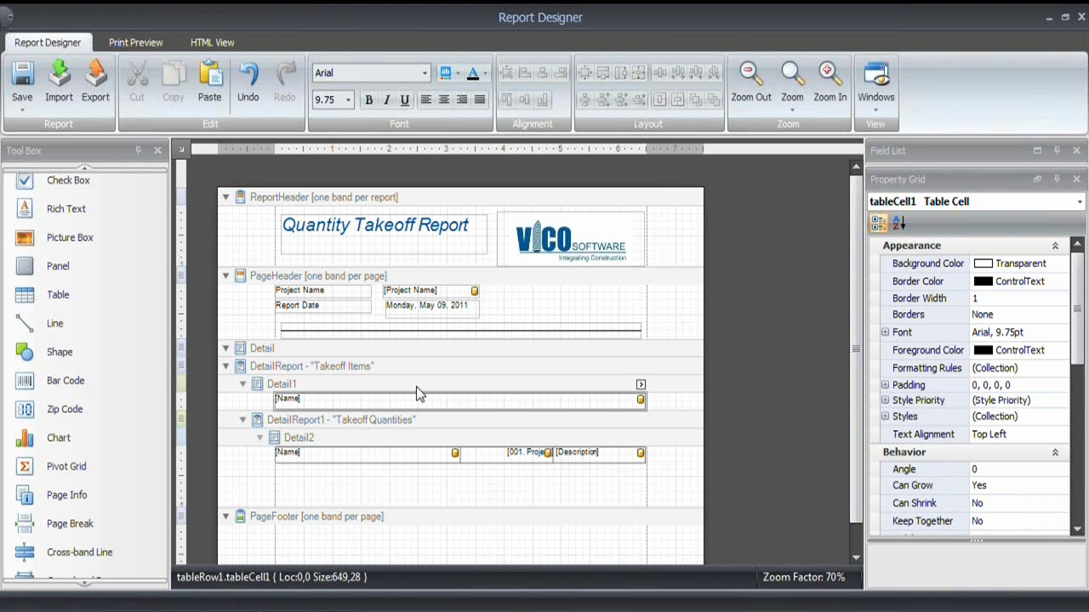
click(459, 73)
click(452, 136)
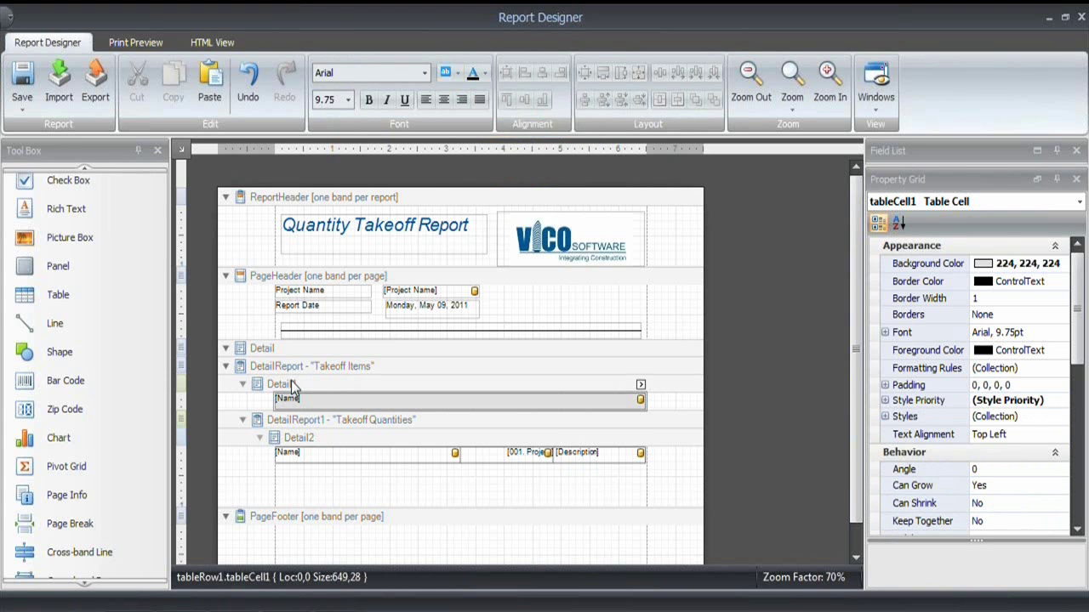
Make the [Name] cell in the Detail1 band bold and shrink the Detail2 band to a height of about 28
click(371, 101)
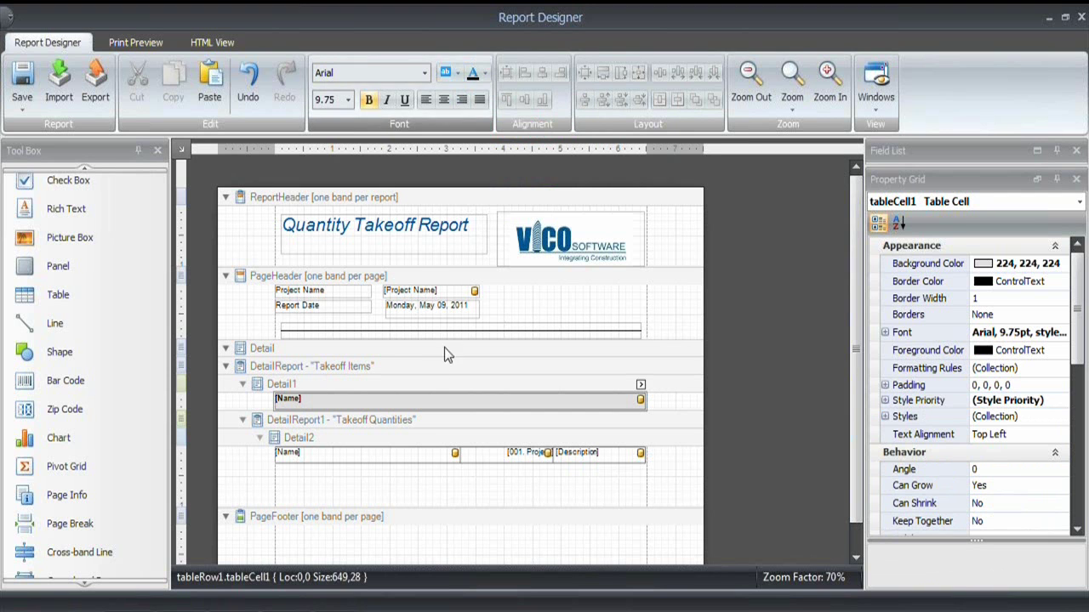
click(737, 484)
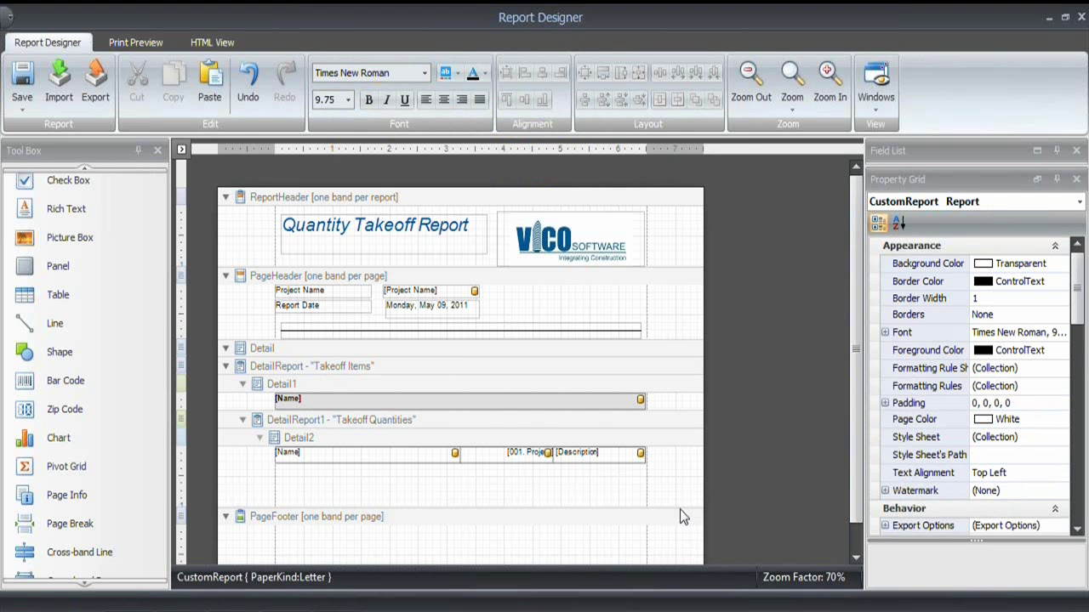
click(688, 483)
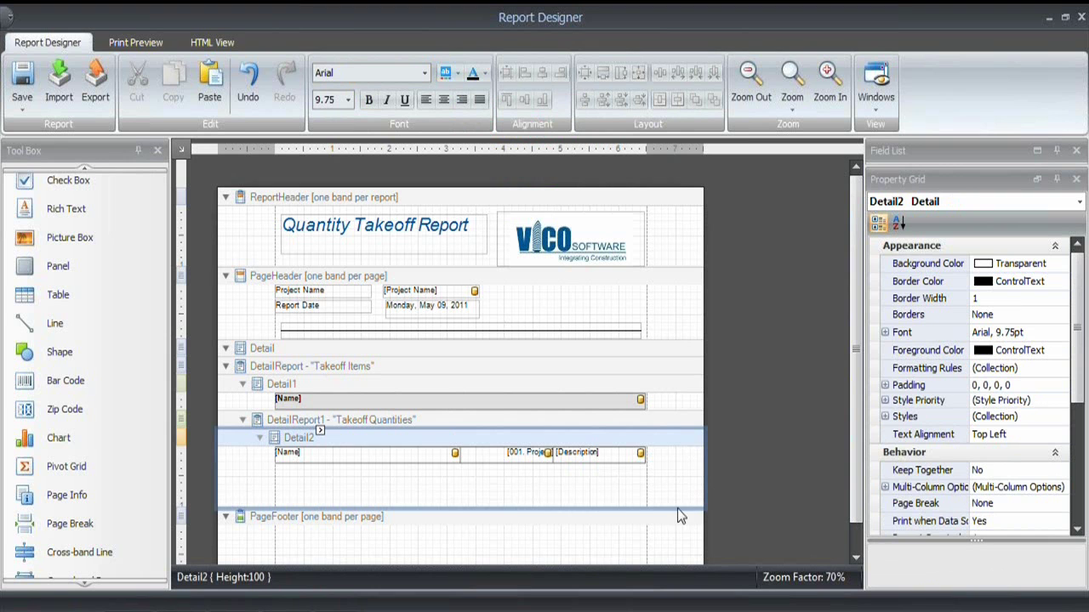
drag(682, 507, 678, 465)
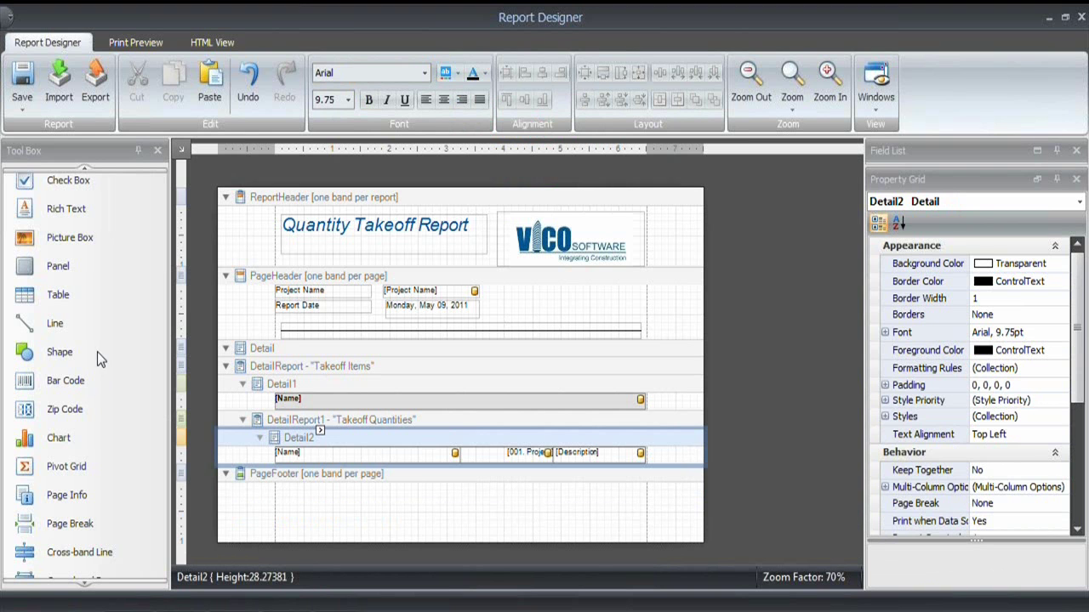
Add a Page Info control to the PageFooter band and set the band's font to Arial
drag(61, 496, 451, 493)
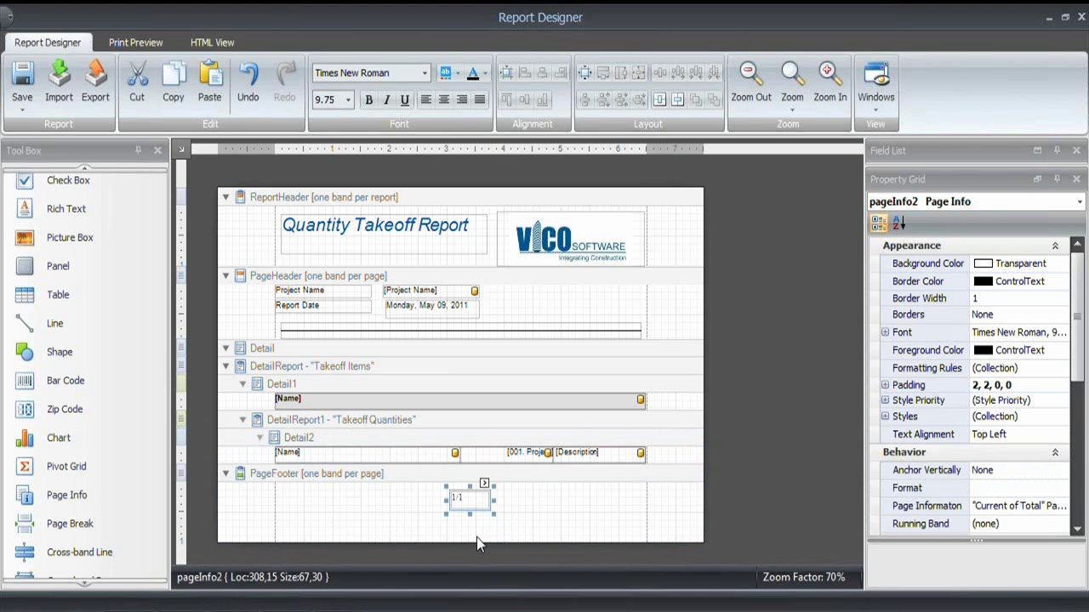
click(390, 470)
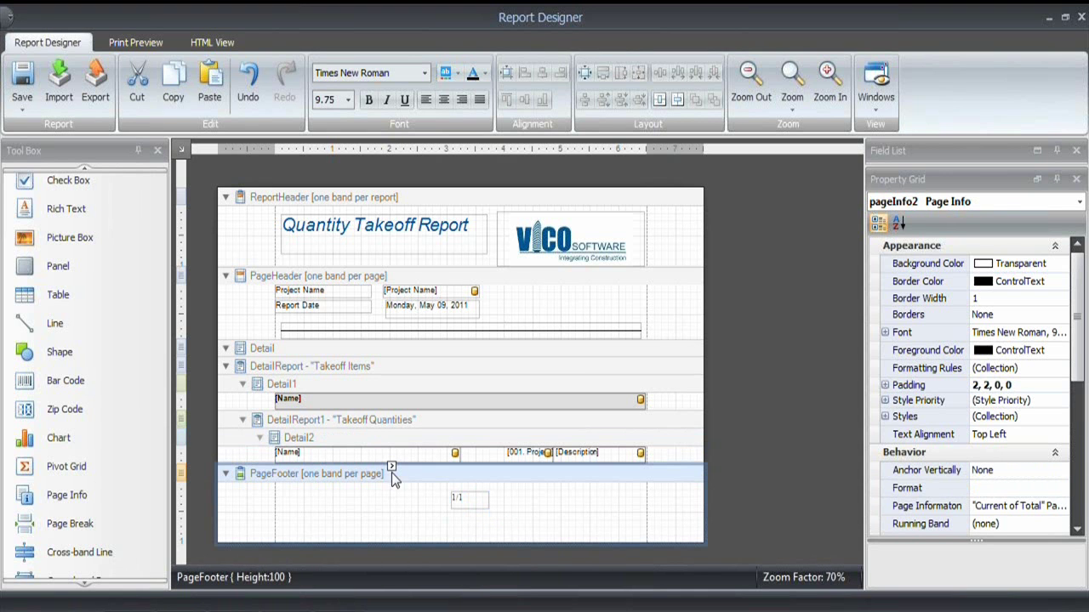
click(425, 73)
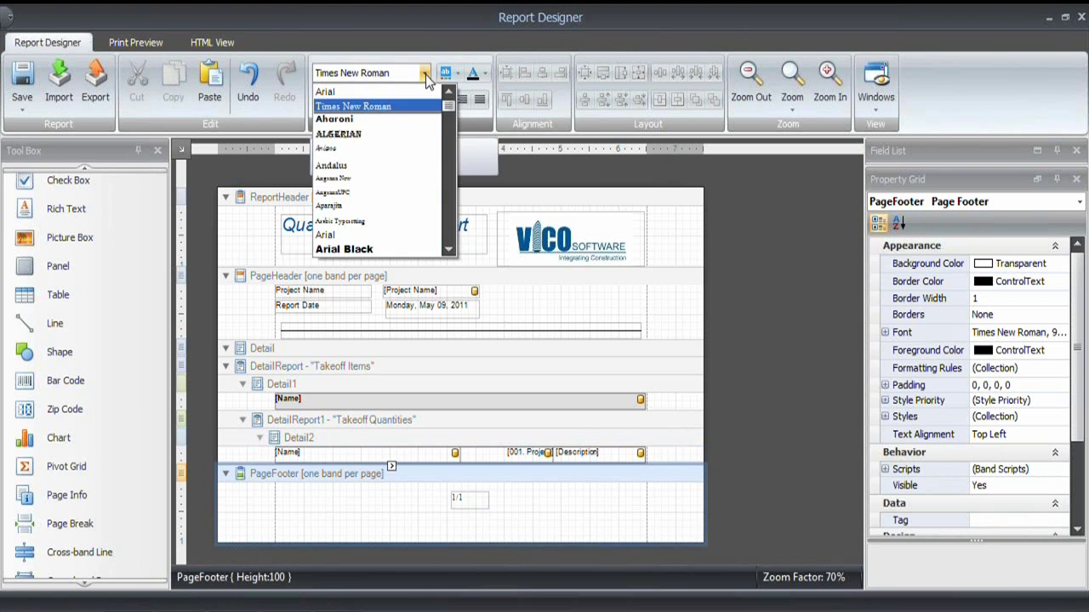
click(368, 91)
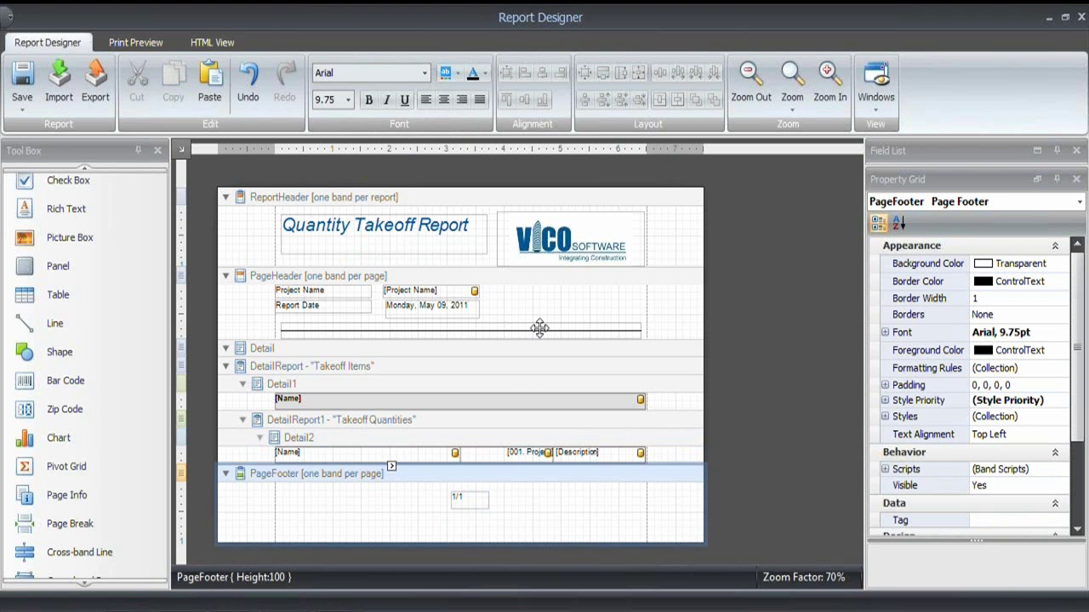
Center the page number control horizontally in the PageFooter band and center-align its text
click(473, 495)
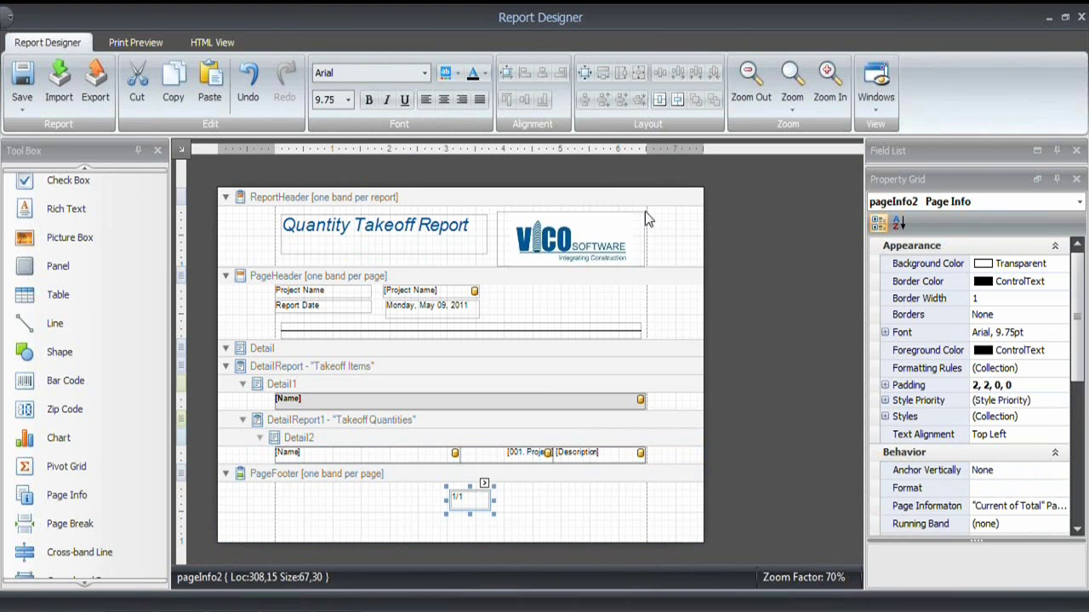
click(659, 101)
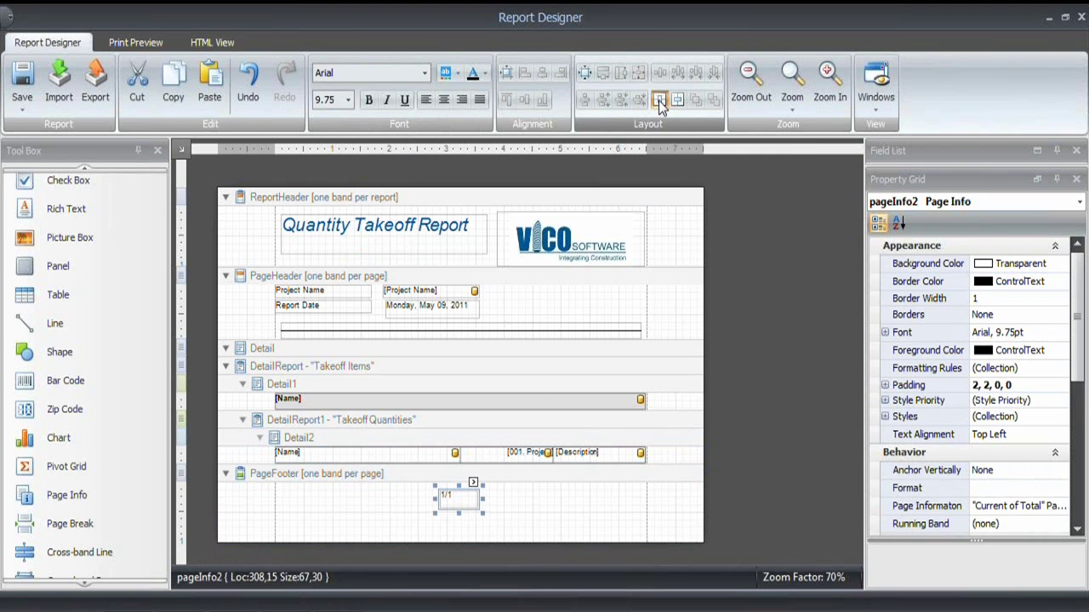
click(443, 99)
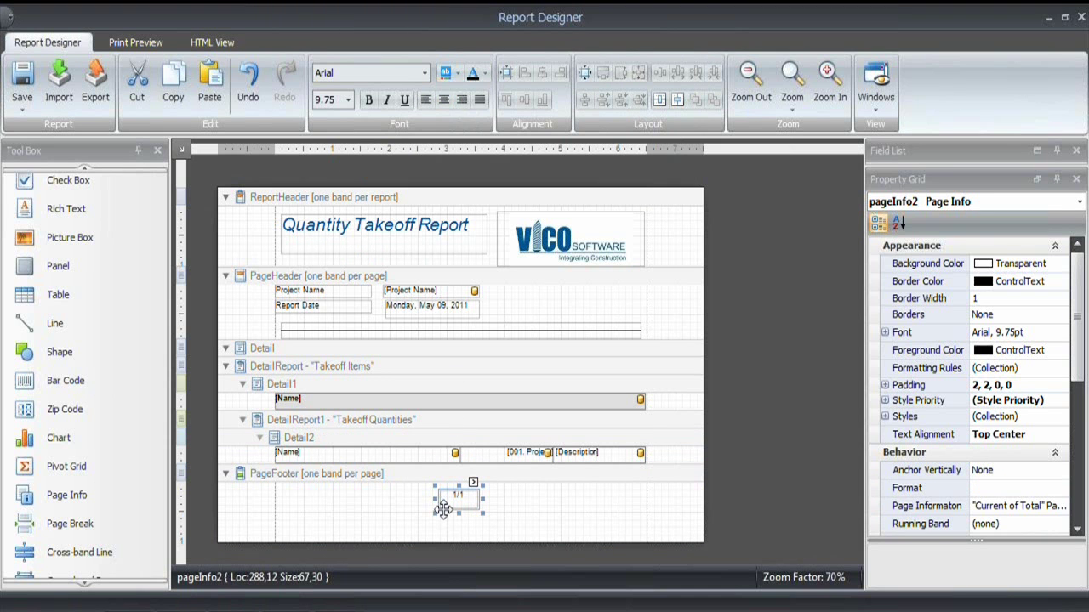
click(675, 496)
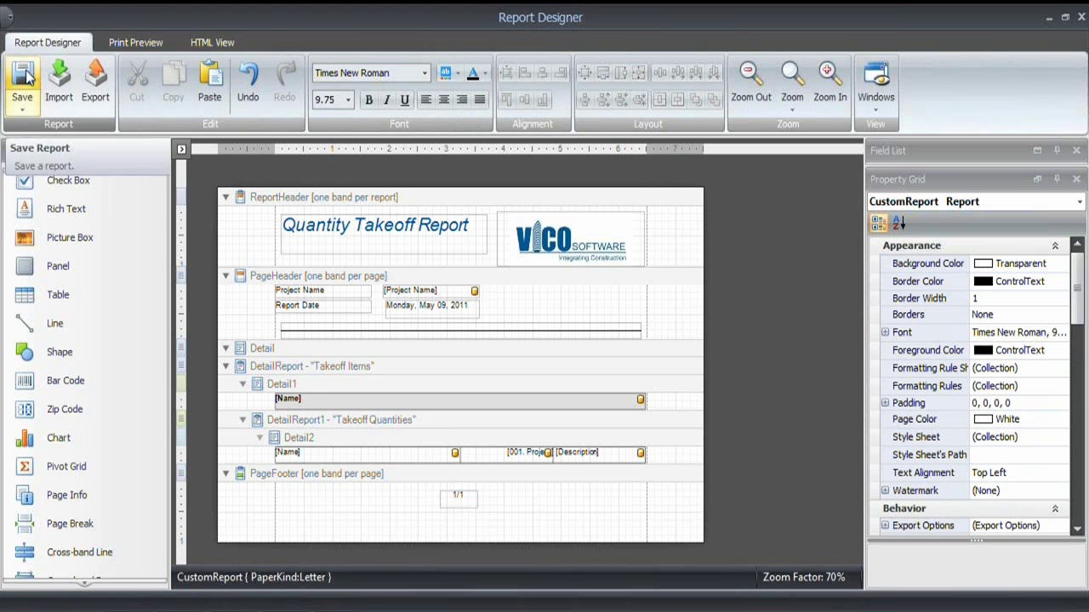
Preview the report and check the header, takeoff items, quantities and page footer across its pages
click(135, 44)
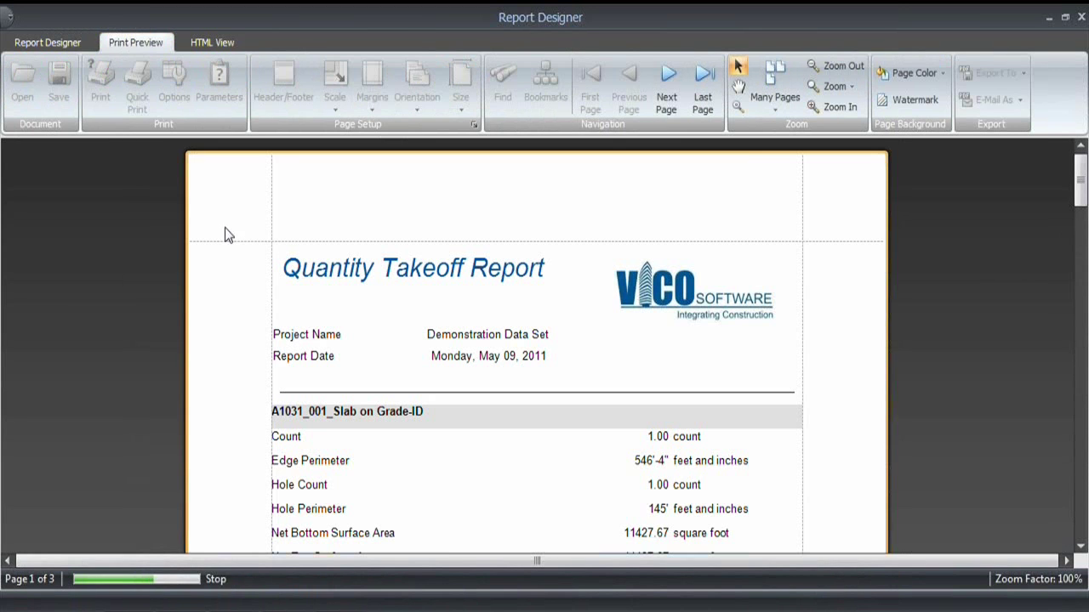
scroll(613, 439, down, 5)
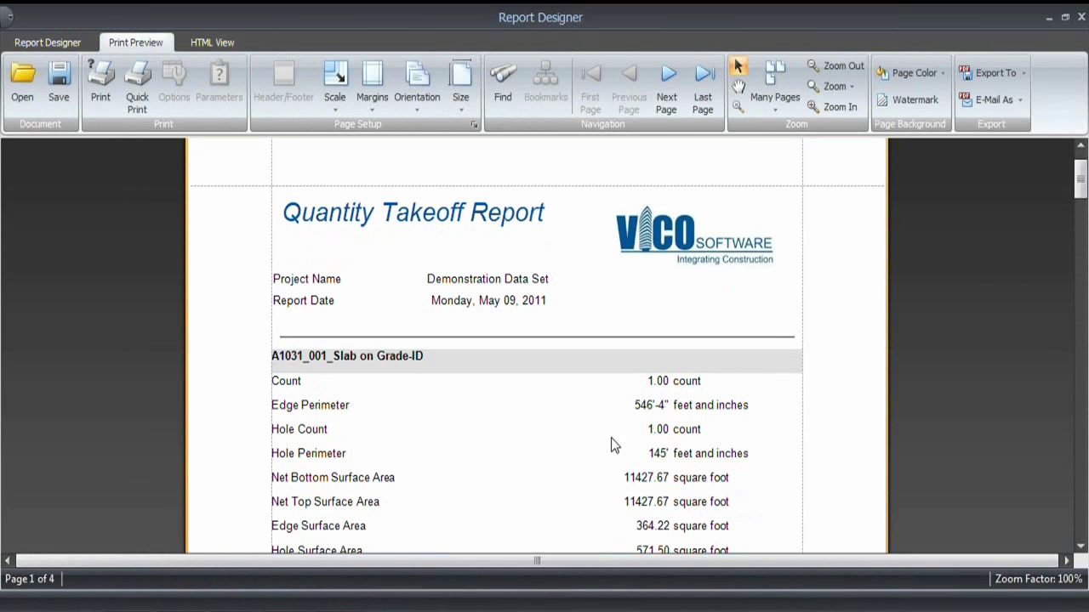
scroll(619, 450, down, 8)
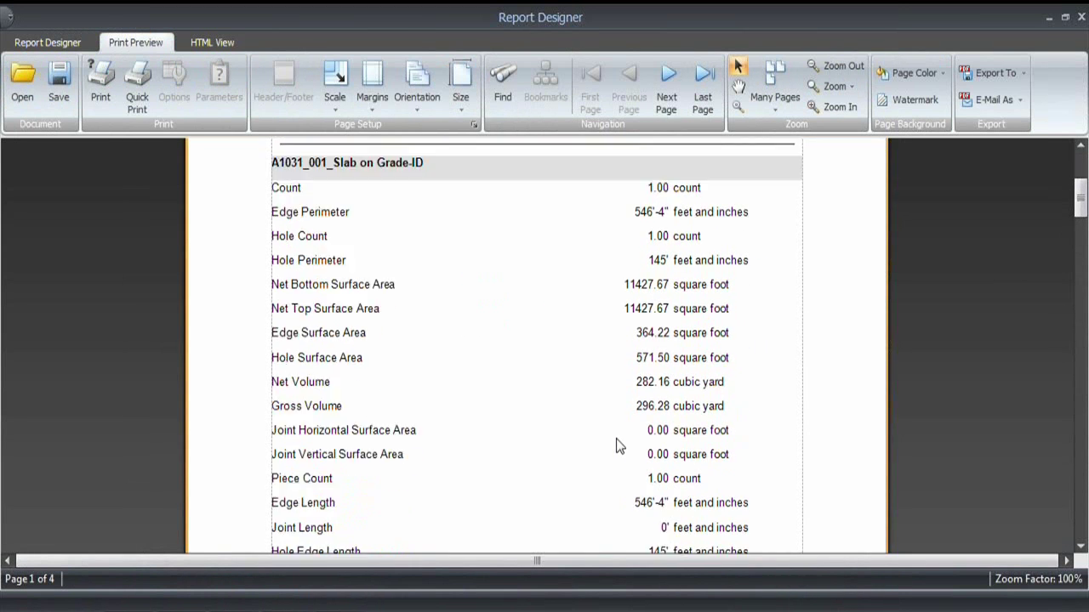
scroll(615, 451, down, 6)
scroll(613, 445, down, 11)
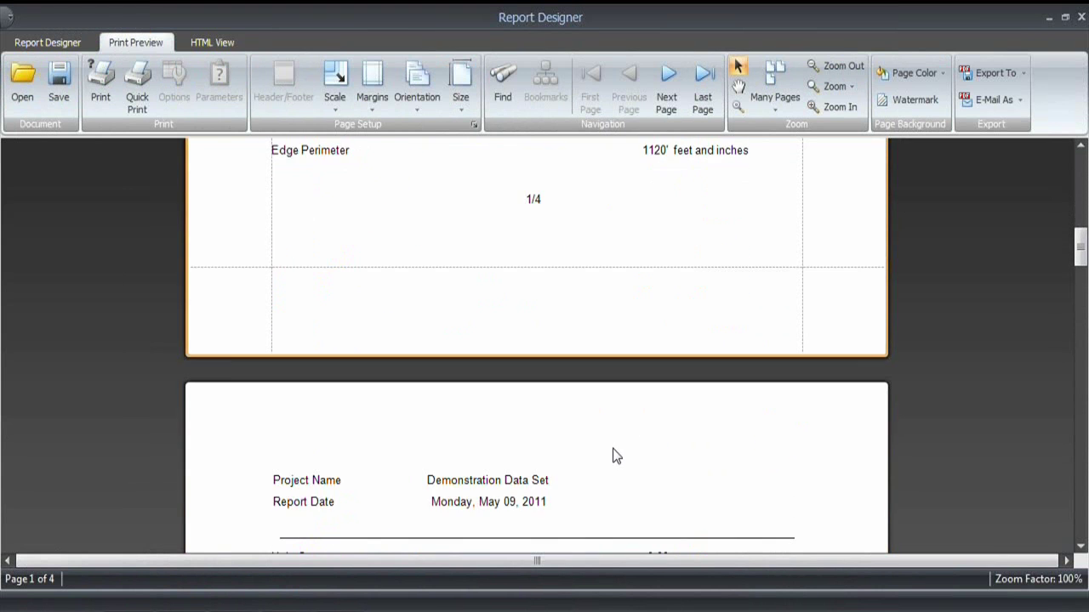
scroll(613, 449, down, 9)
Open the filter string of the DetailReport1 "Takeoff Quantities" band for editing and set its group operator to Or
click(59, 43)
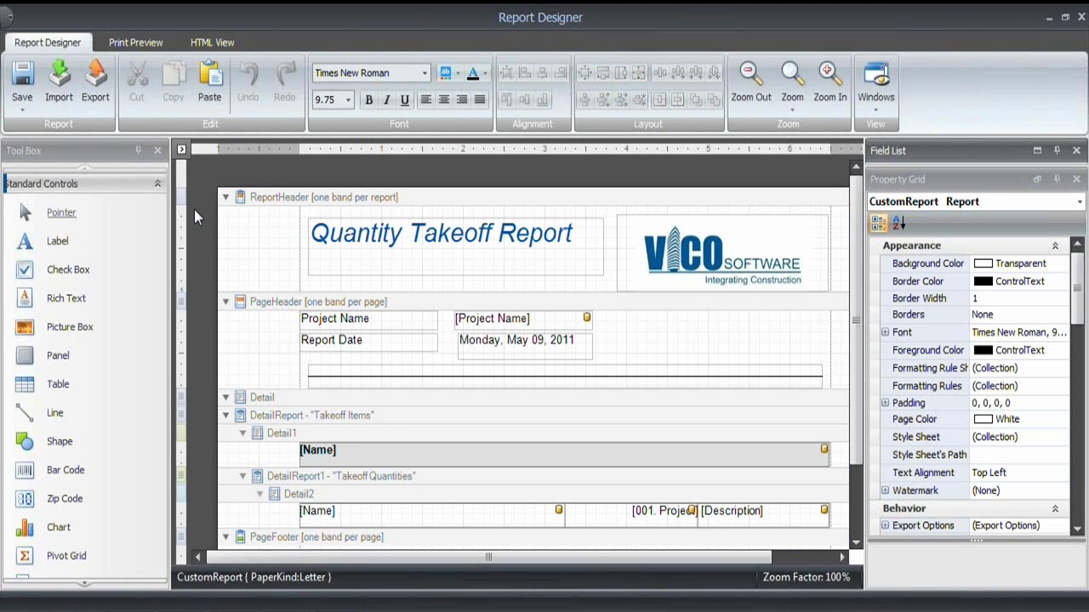
click(316, 418)
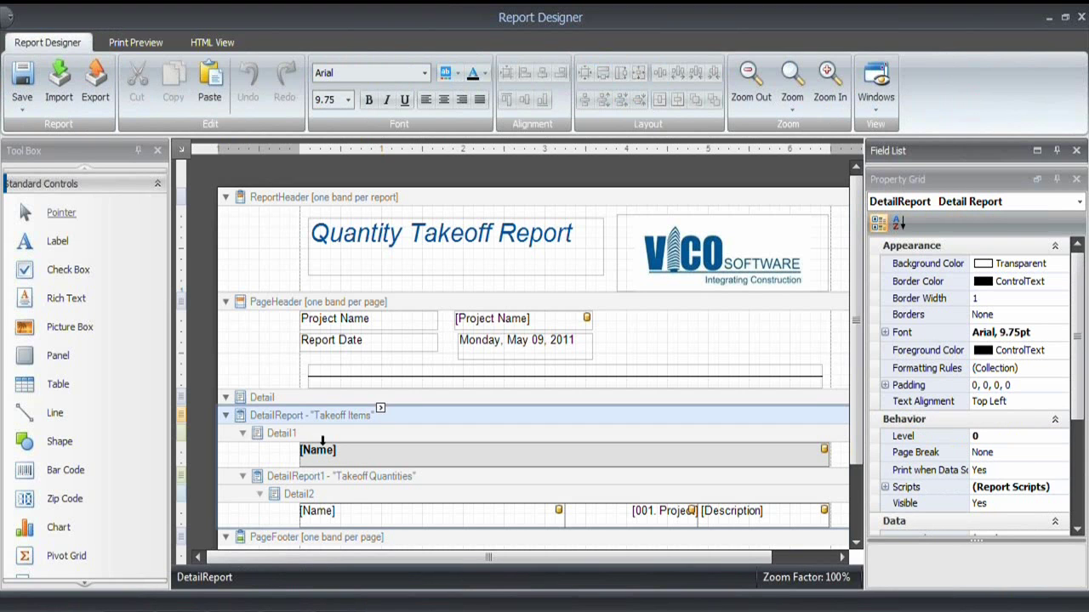
click(347, 478)
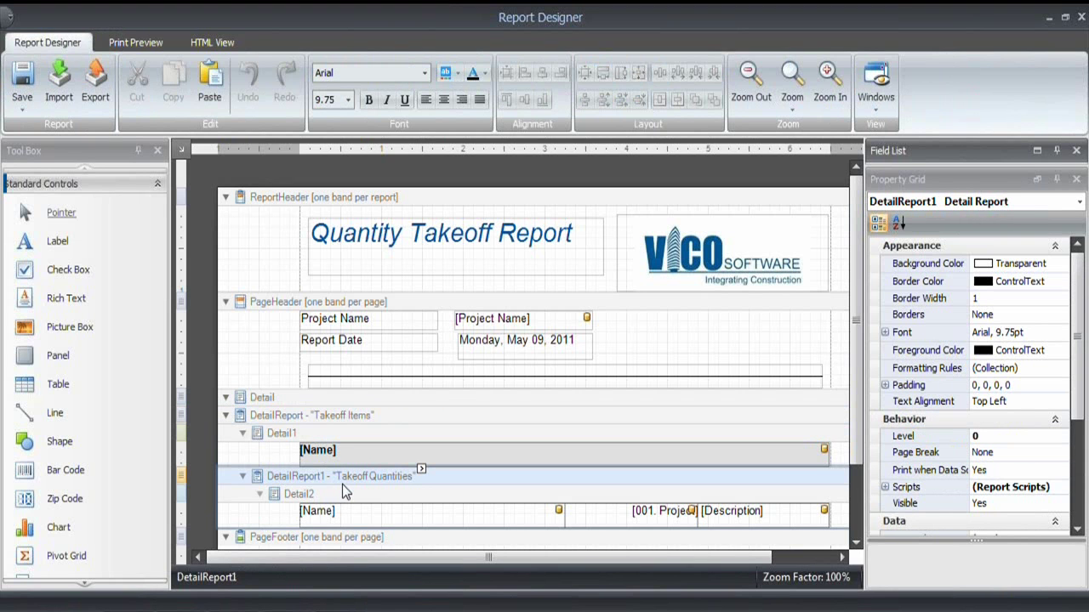
click(421, 470)
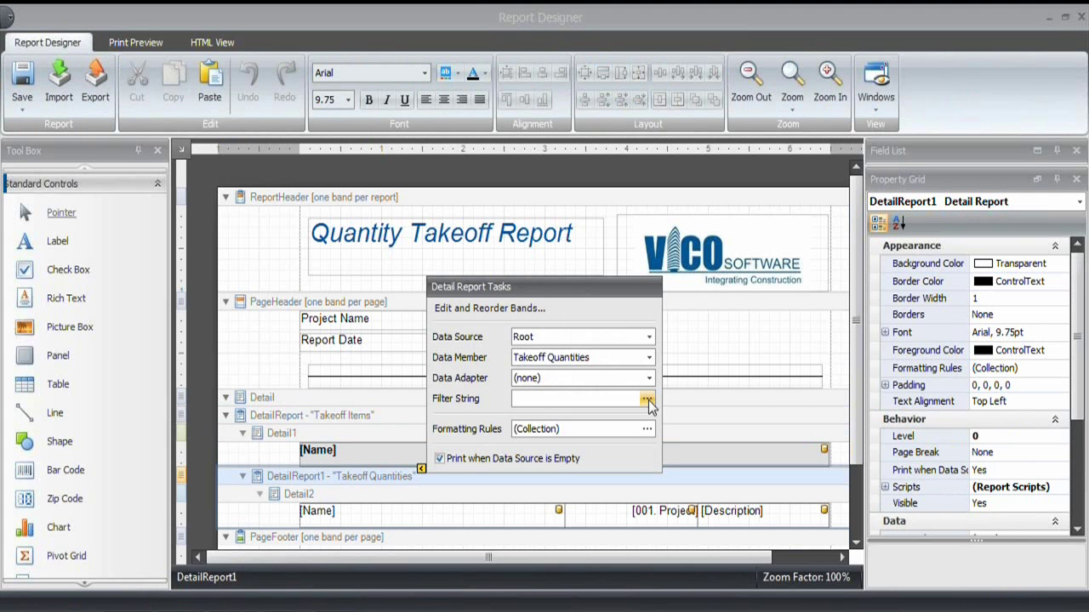
click(644, 406)
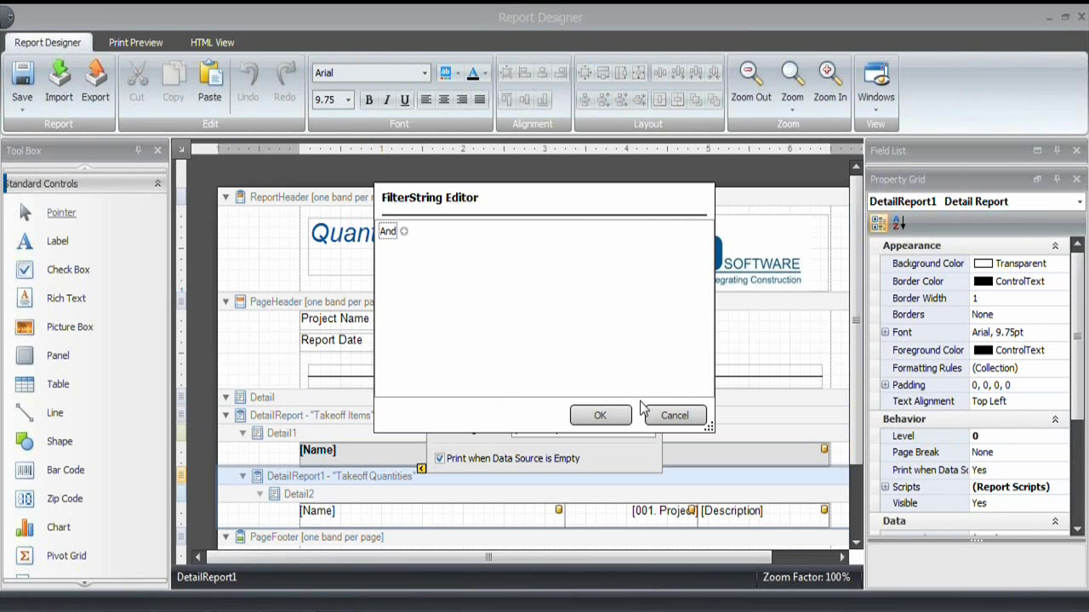
click(388, 232)
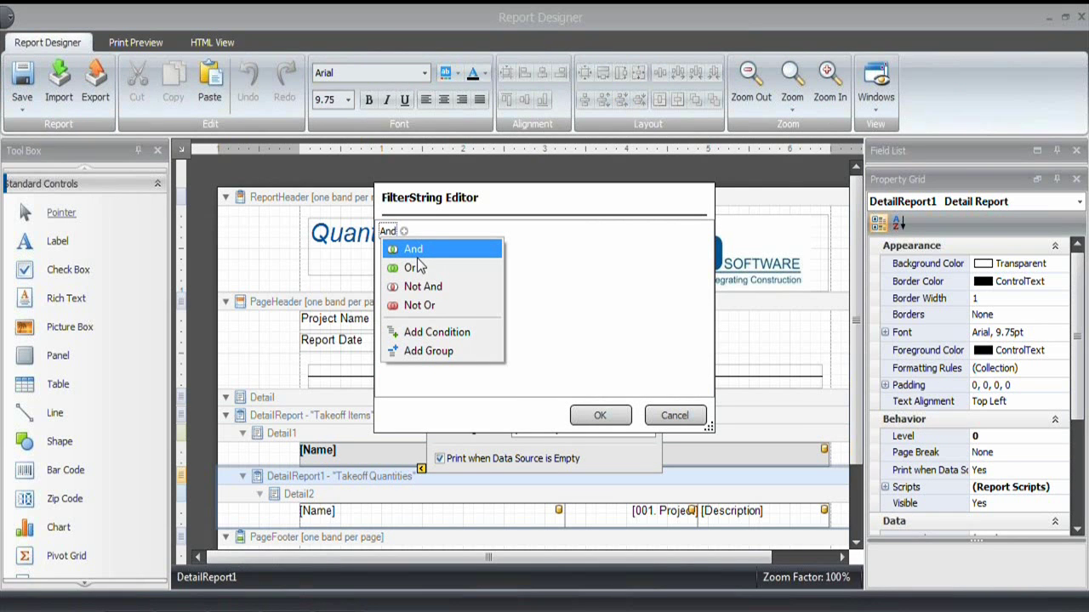
click(418, 267)
Add a filter condition requiring that [Name] Contains Volume
click(398, 230)
click(422, 249)
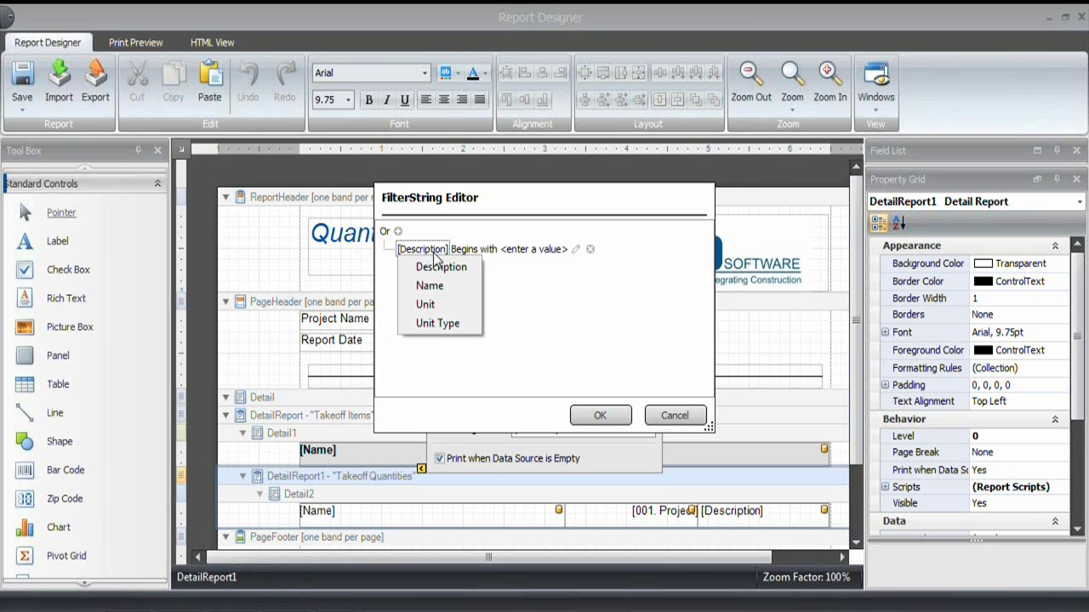
click(428, 286)
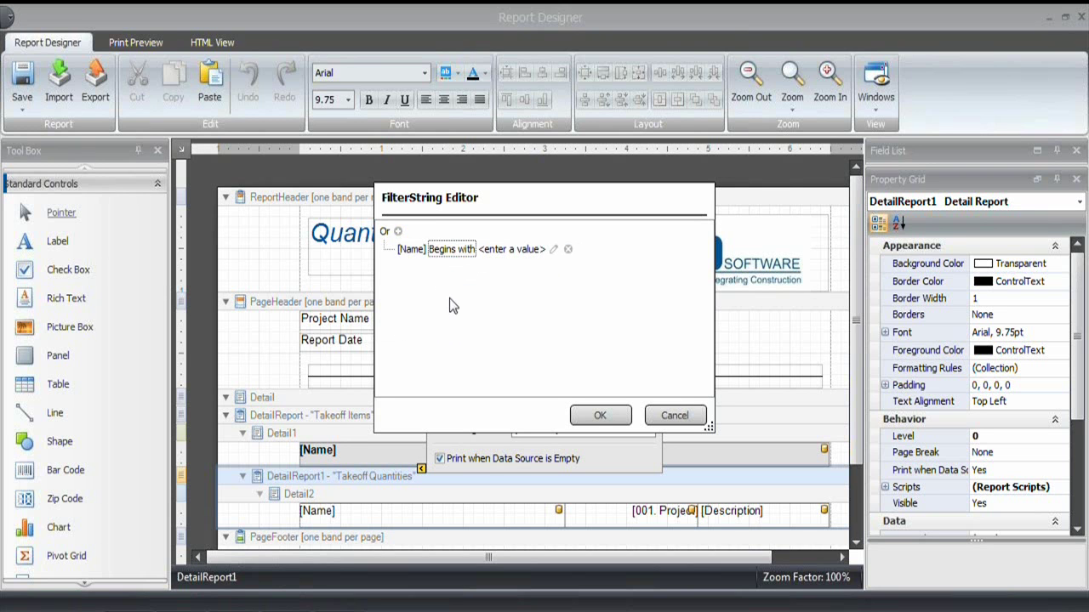
click(458, 252)
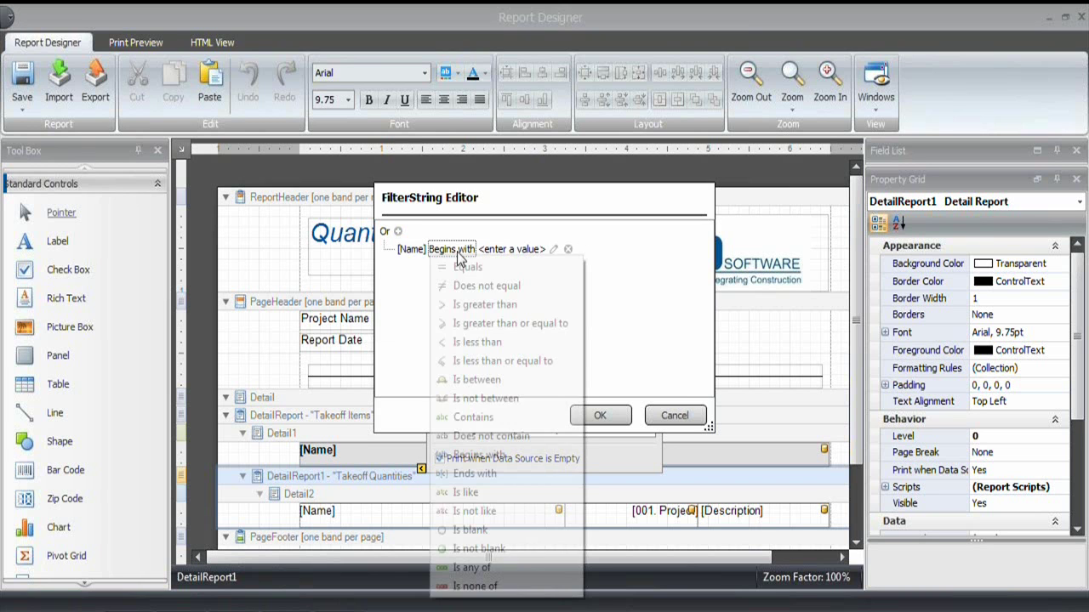
click(493, 417)
click(501, 250)
text(Volu)
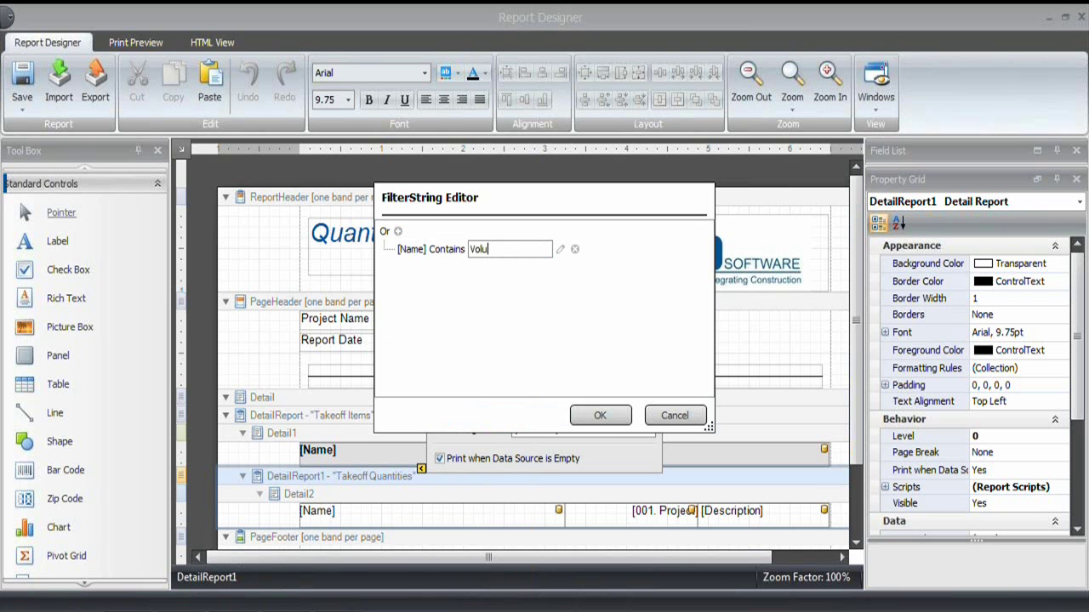
text(me)
Add a second filter condition, [Name] Contains Count, and apply the filter to the Takeoff Quantities band
click(397, 231)
click(397, 231)
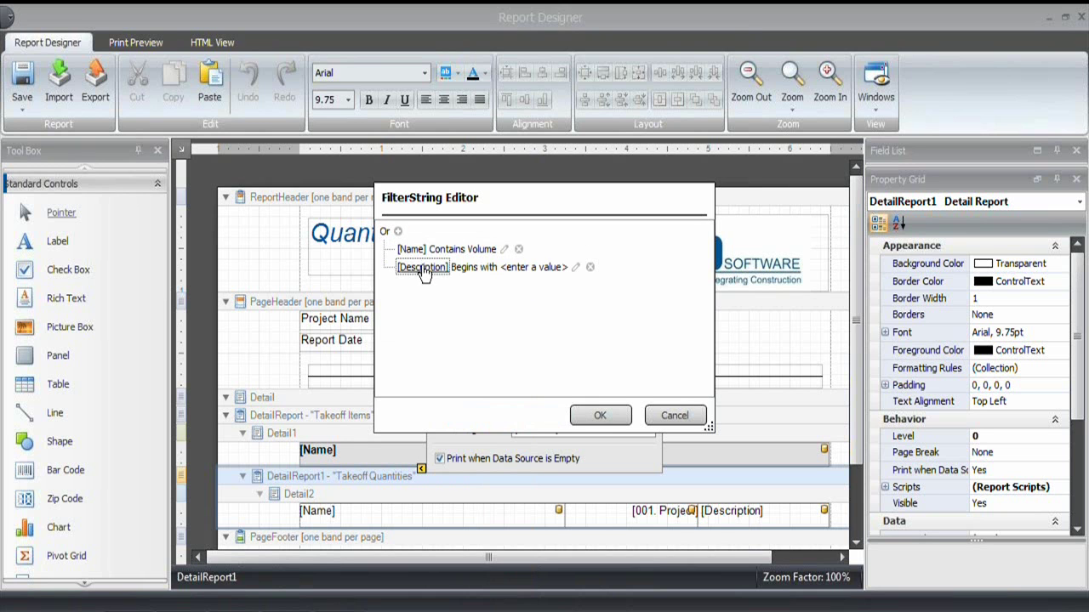
click(423, 269)
click(442, 304)
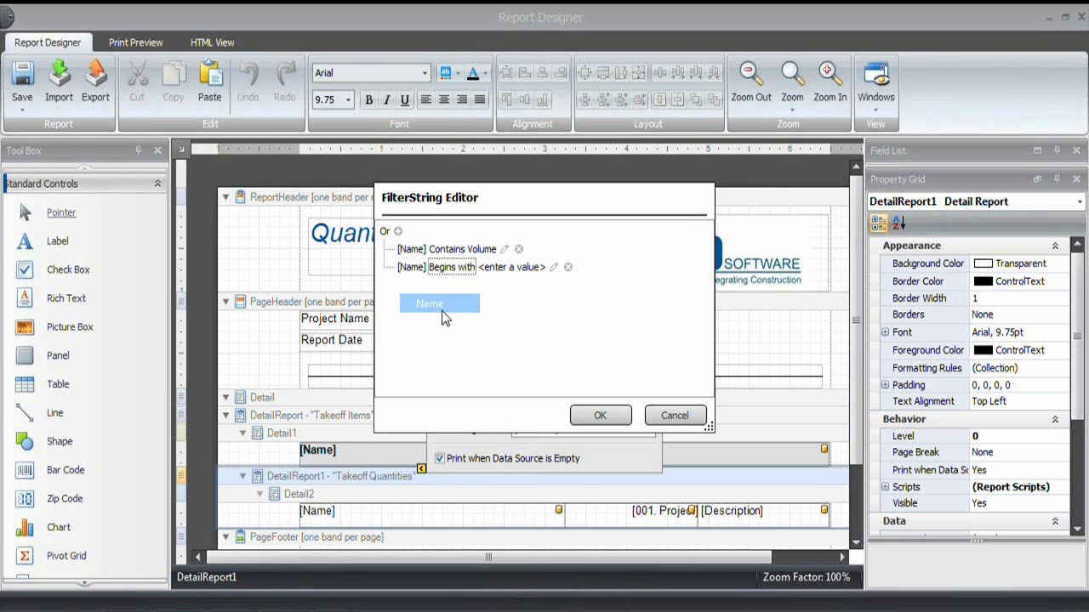
click(465, 270)
click(474, 431)
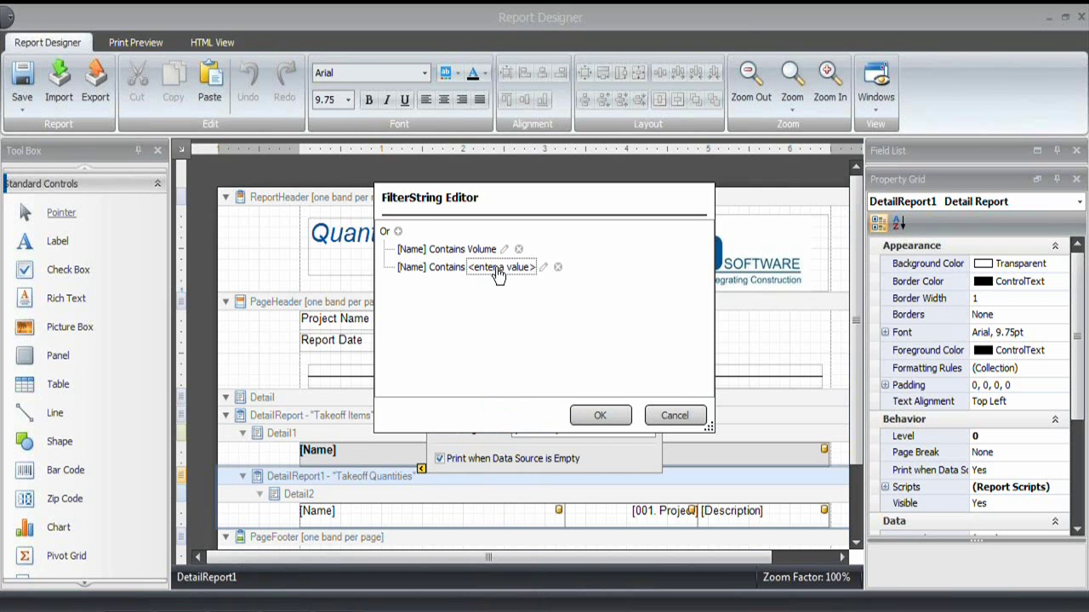
click(498, 269)
text(Count)
click(570, 327)
click(600, 415)
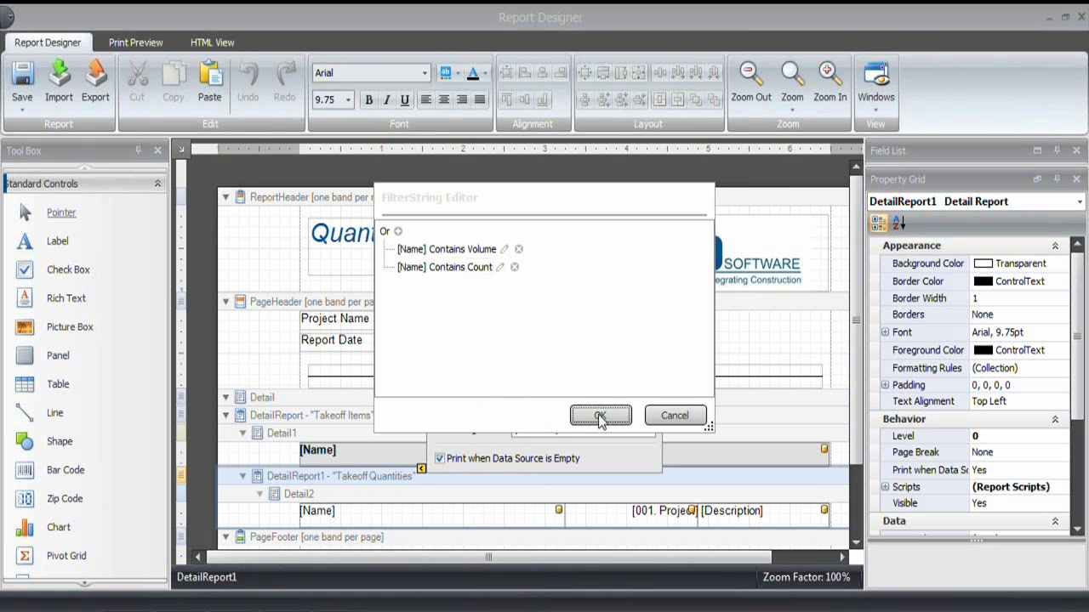
click(421, 468)
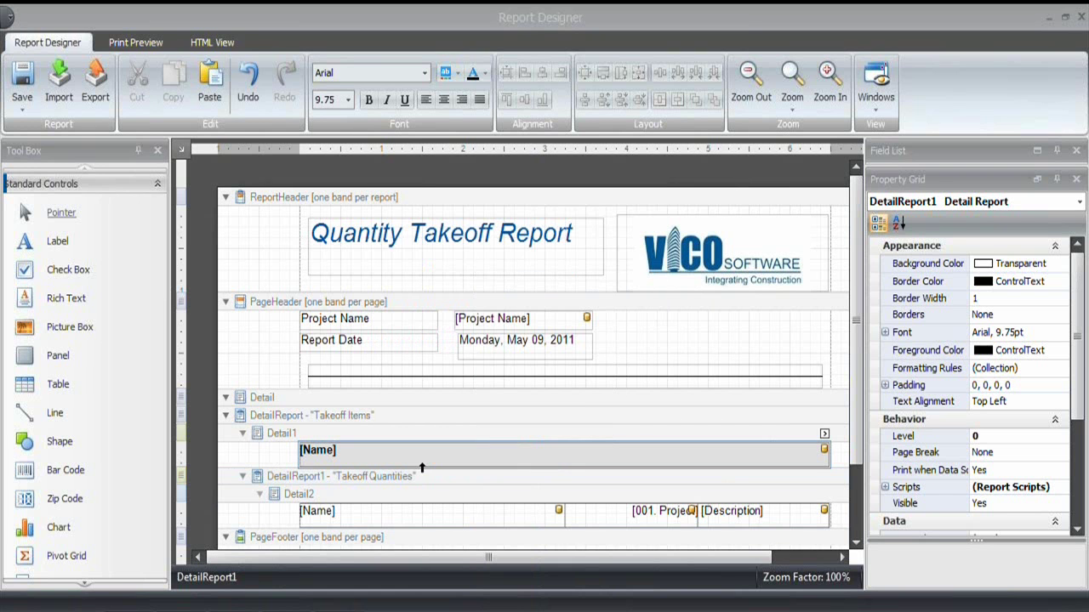
Preview the report to check which takeoff quantities the filter keeps under each item
click(140, 42)
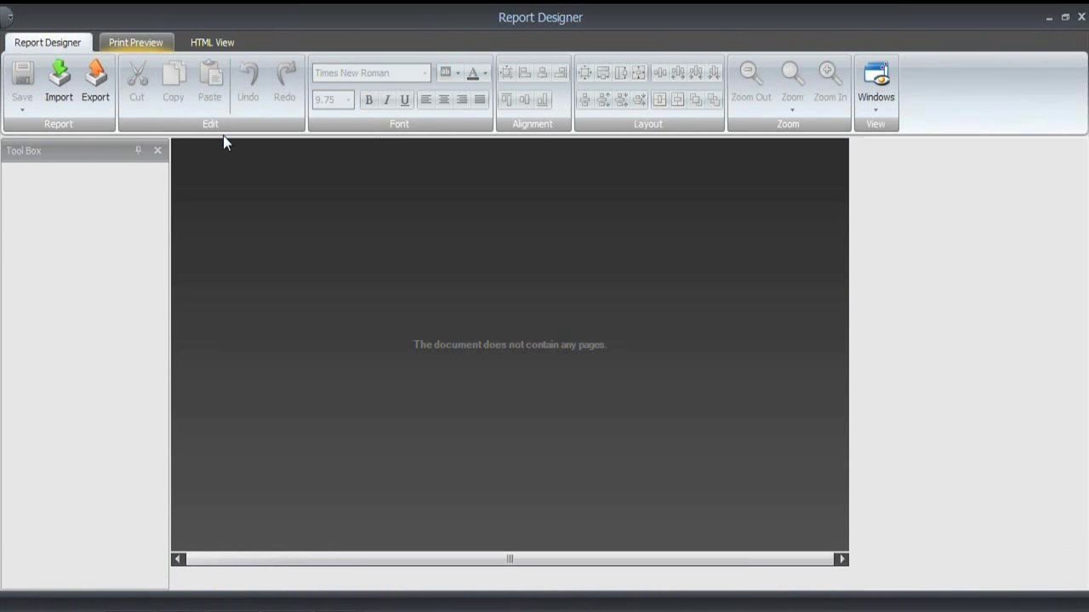
scroll(389, 320, down, 3)
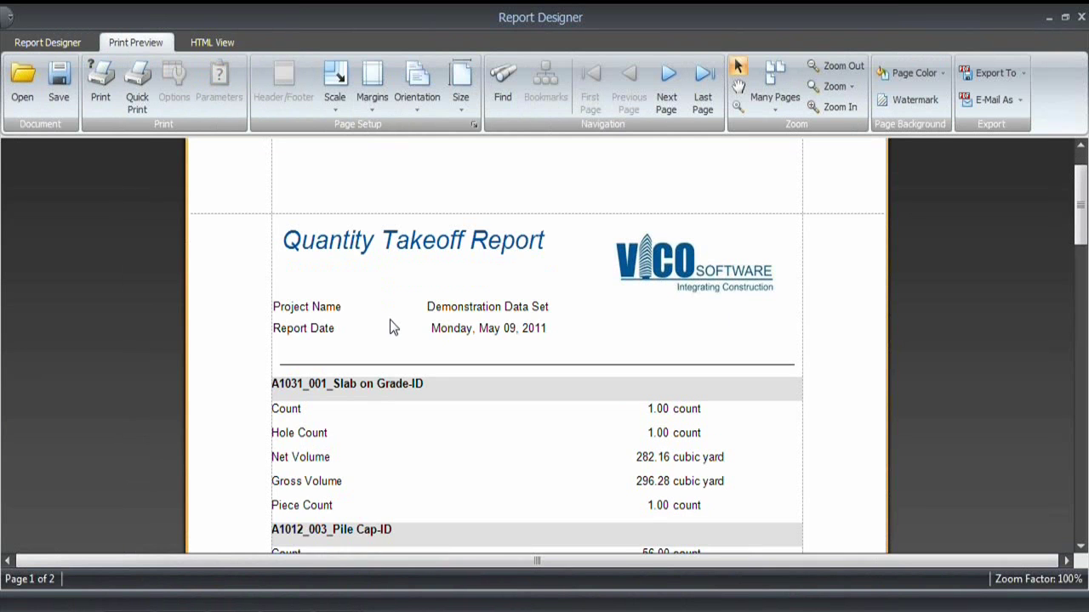